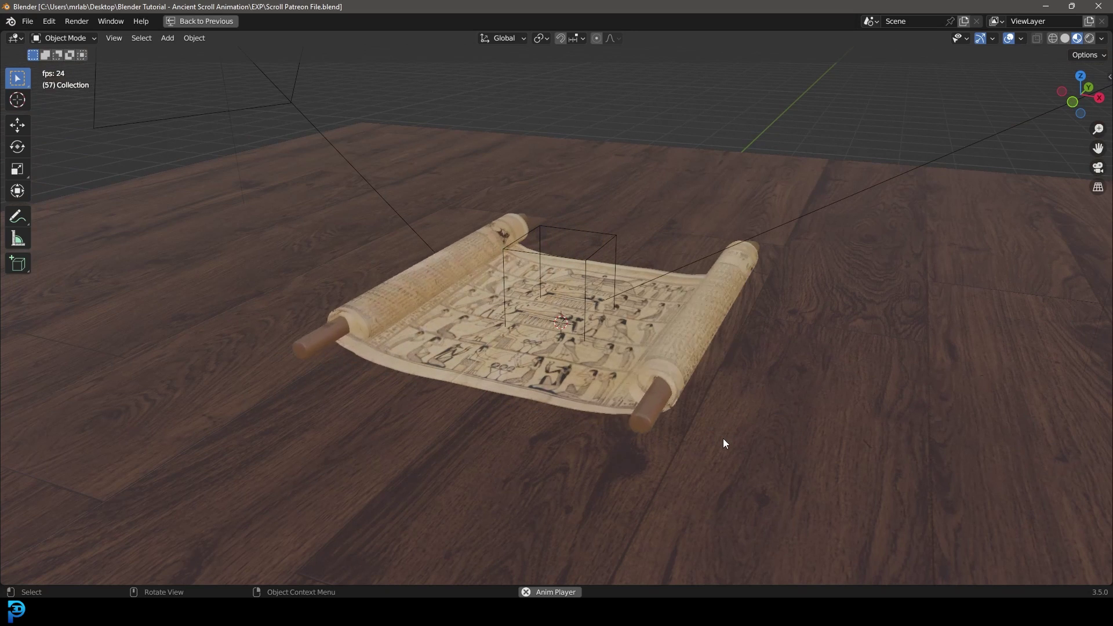
Examine the finished scroll-unrolling animation from different angles and through the scene camera
middle_click_drag(602, 389, 681, 368)
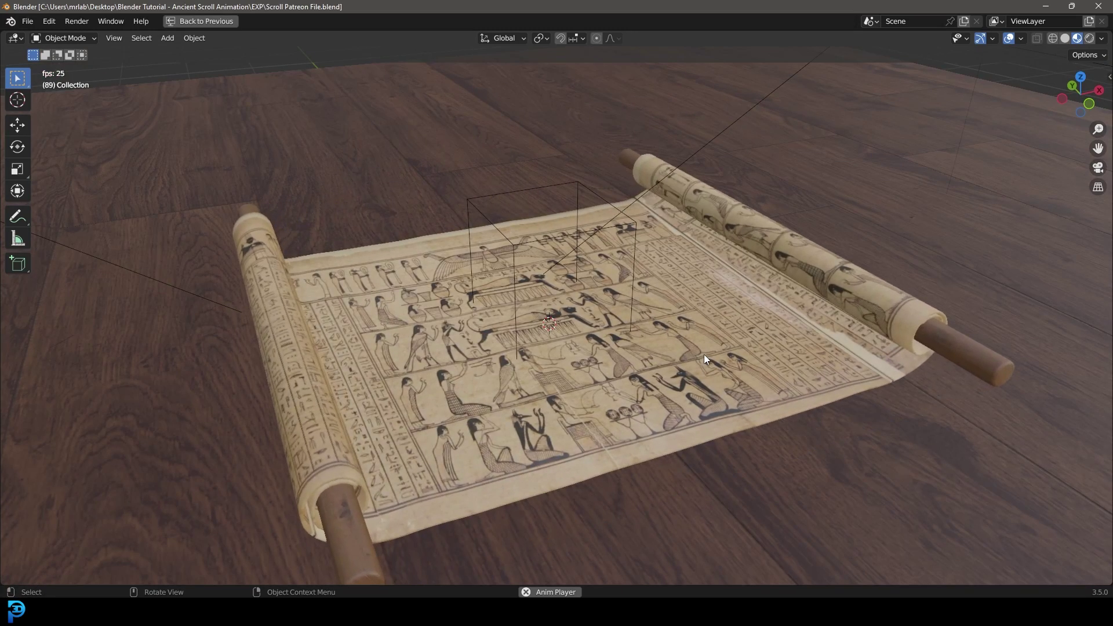
middle_click_drag(704, 354, 608, 312)
scroll(608, 312, "up", 3)
key("KP_0")
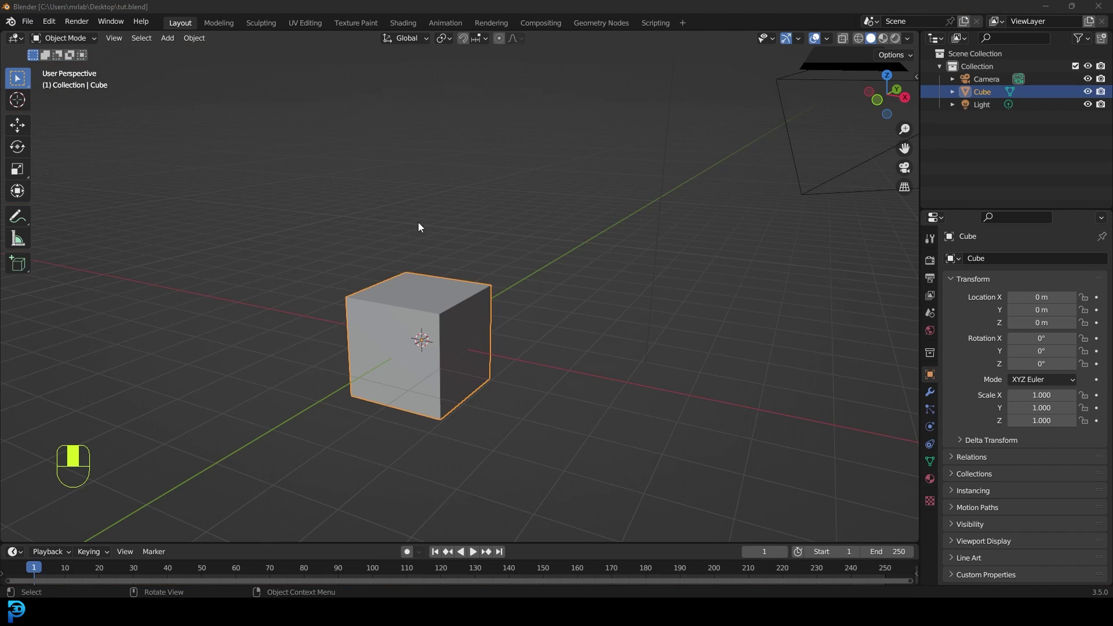
Delete the default camera, cube and light from the scene
scroll(457, 242, "down", 3)
middle_click_drag(458, 242, 461, 249)
left_click_drag(348, 461, 691, 88)
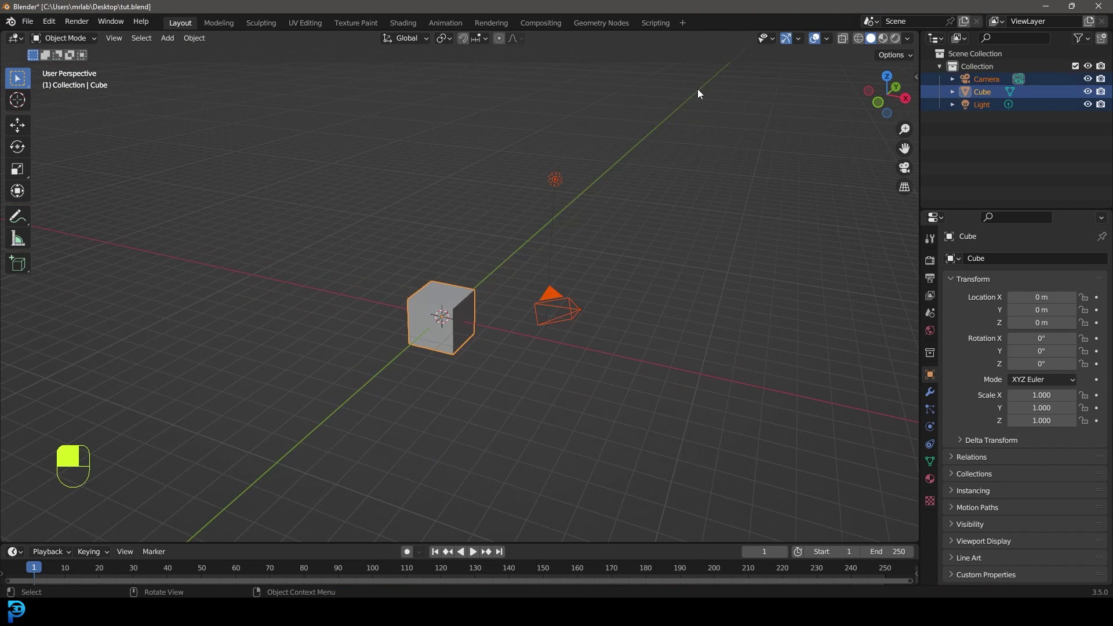
key("Delete")
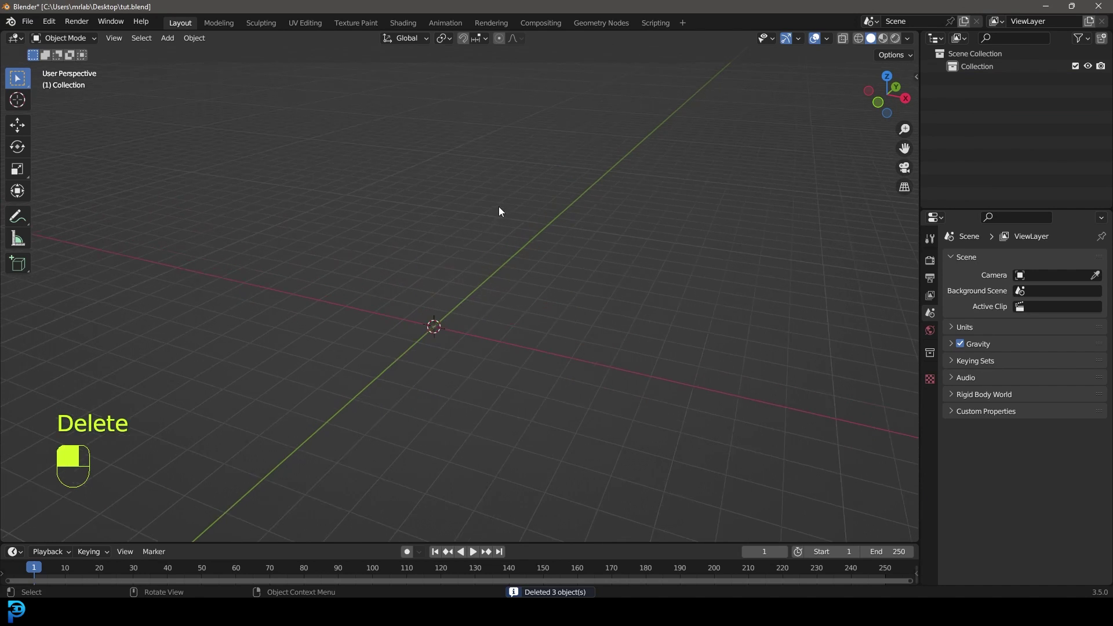
Add a mesh cylinder at the scene origin
key("shift+a")
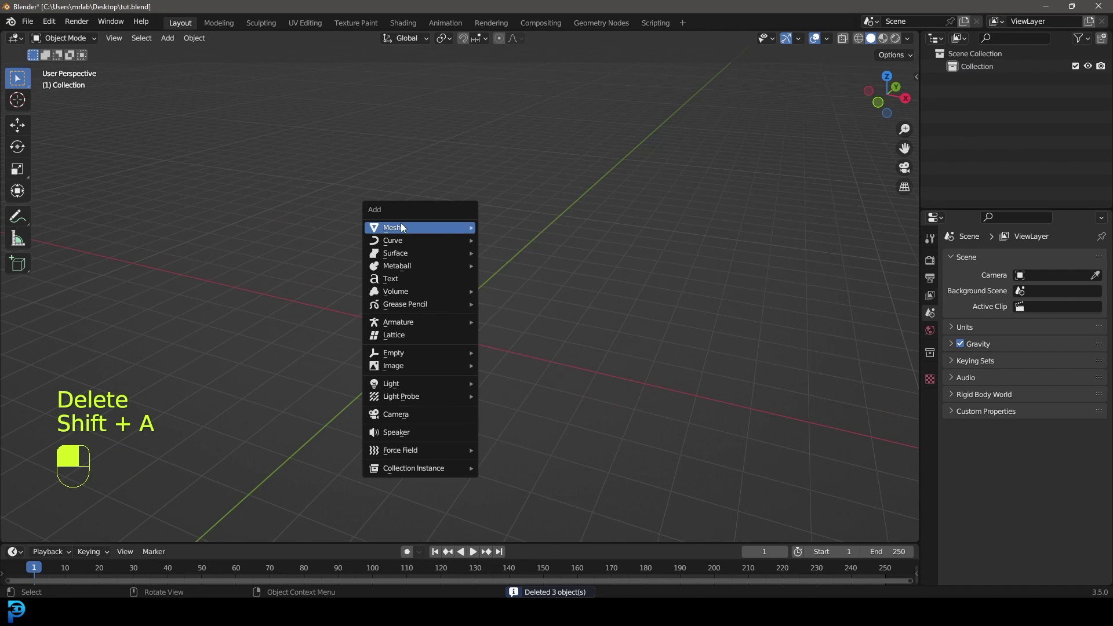
mouse_move(401, 227)
left_click(524, 291)
mouse_move(524, 293)
middle_mouse_down()
mouse_move(505, 339)
mouse_move(527, 330)
mouse_move(454, 335)
mouse_move(479, 302)
mouse_move(524, 306)
middle_mouse_up()
In Edit Mode, scale the whole cylinder mesh by 0.1 and rotate it 990° around the global X axis
key("Tab")
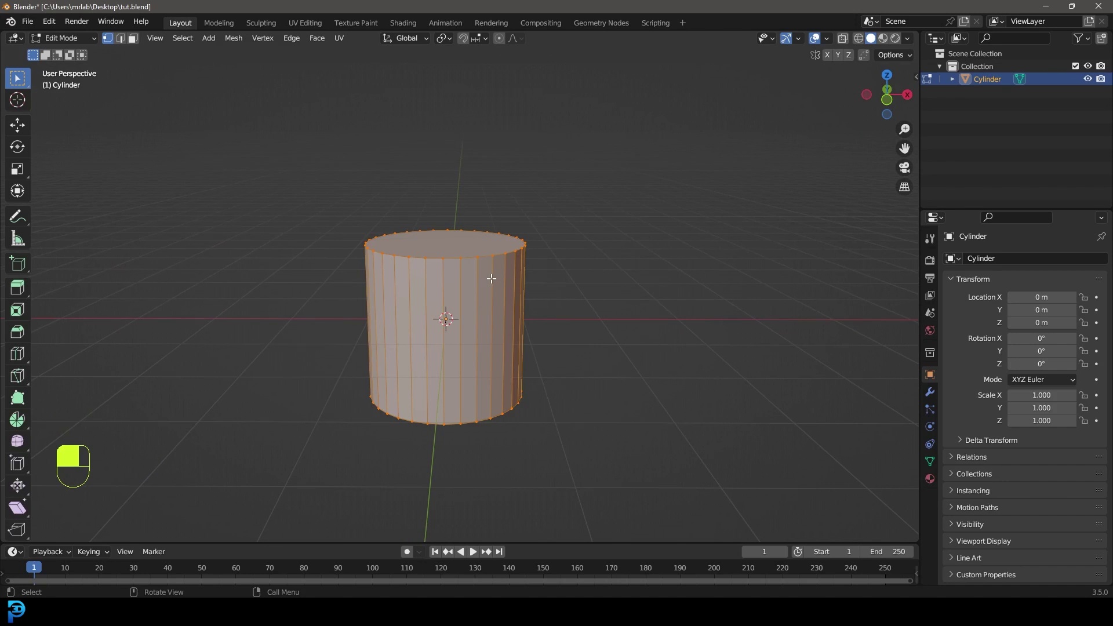
key("s")
type(".1")
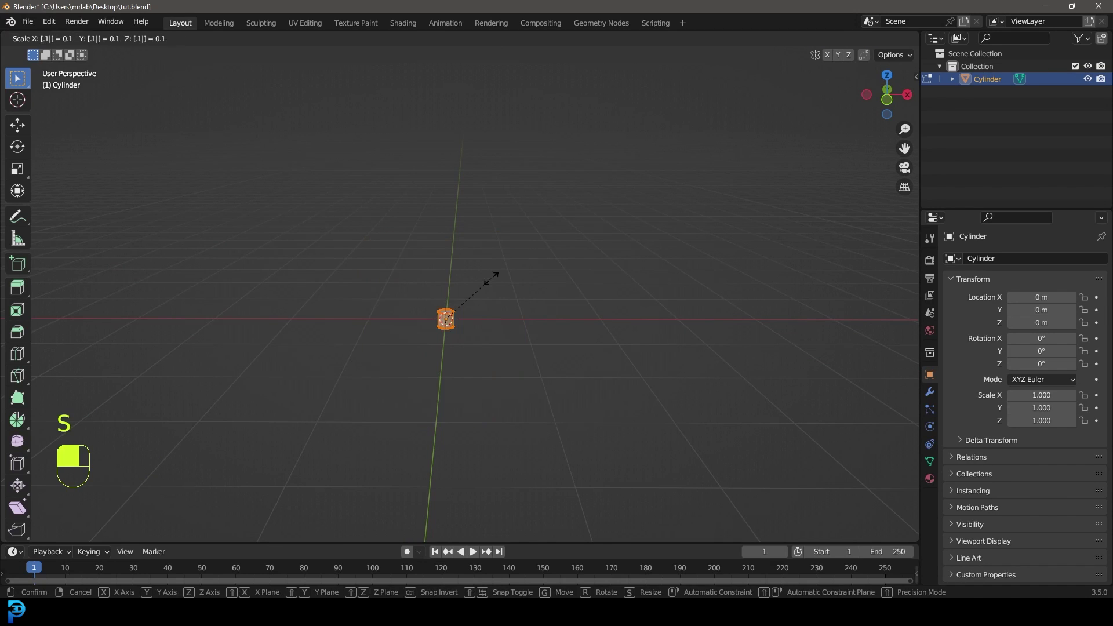
left_click(492, 278)
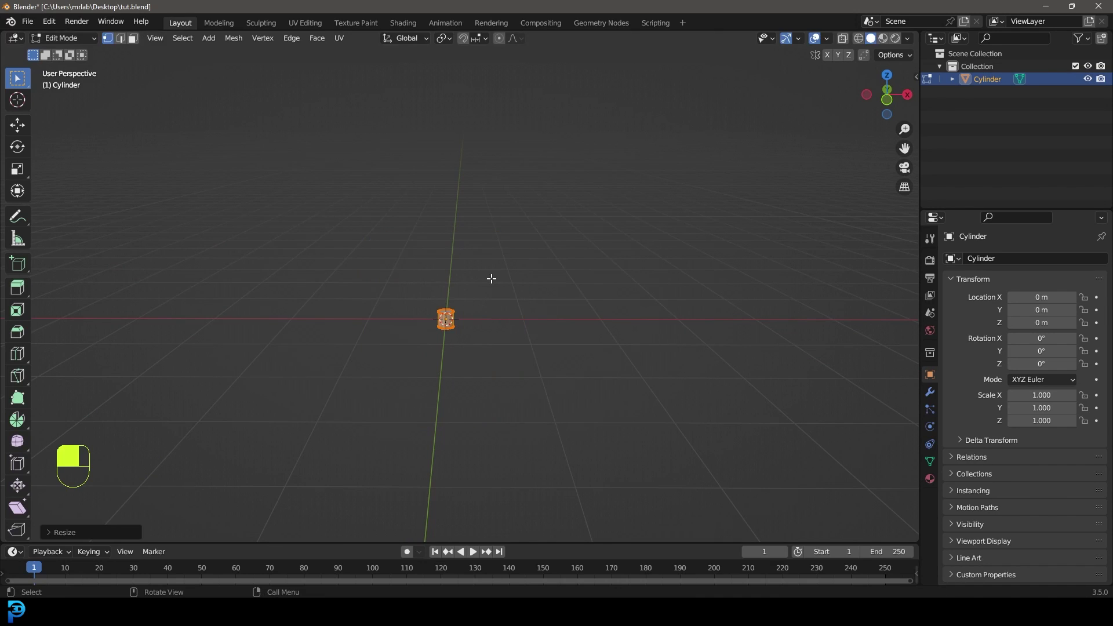
scroll(498, 278, "up", 1)
type("rx990")
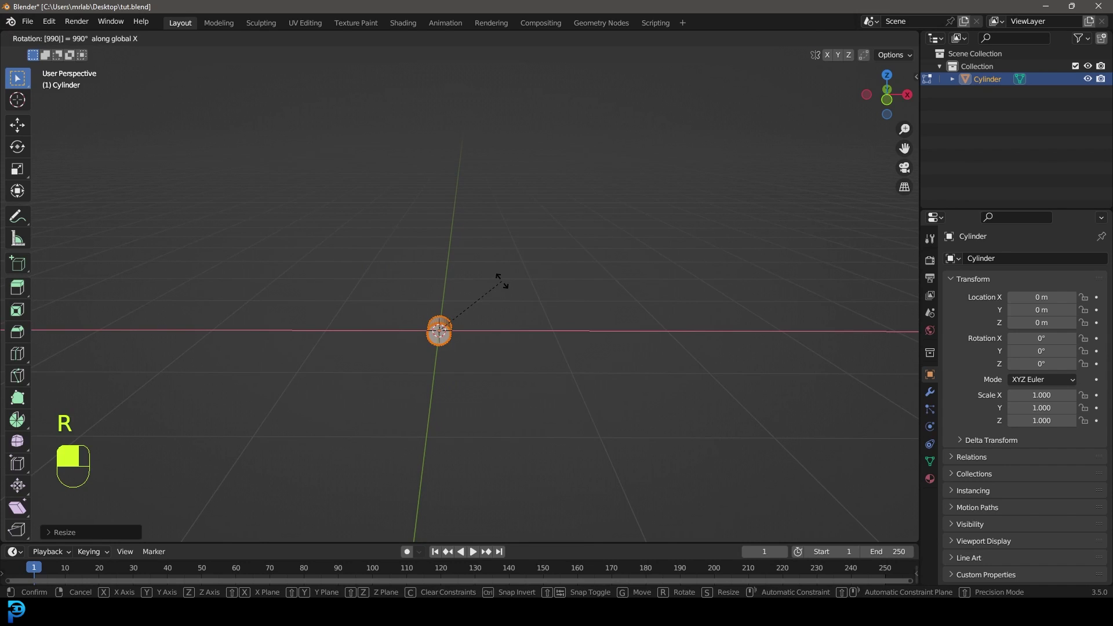
left_click(501, 282)
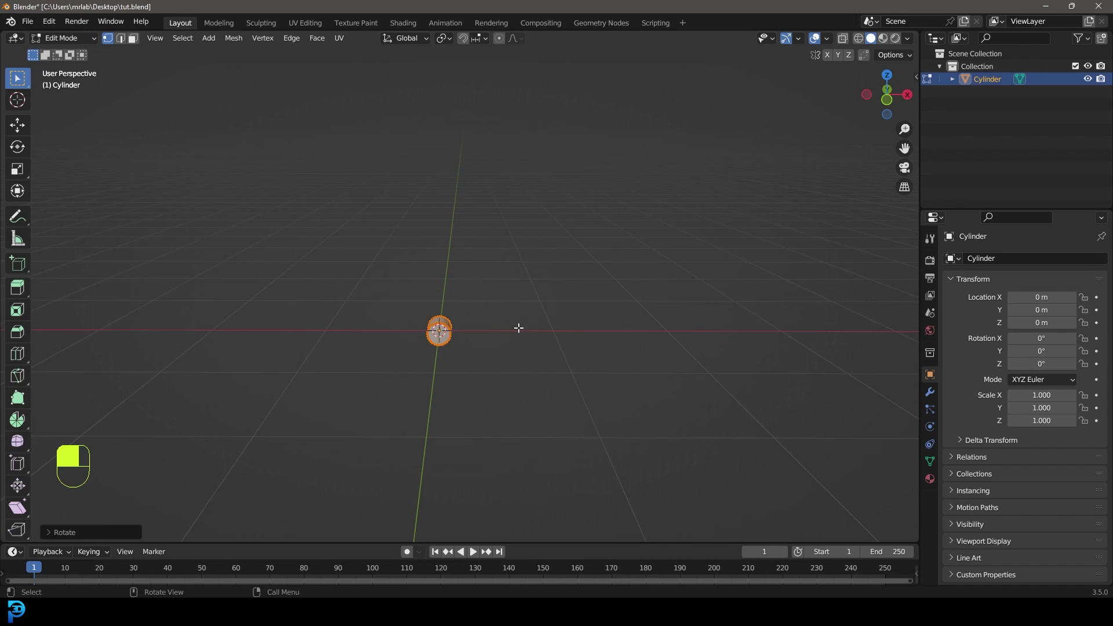
Show the cylinder in the front view with wireframe shading
key("KP_1")
scroll(423, 338, "up", 6)
middle_click_drag(485, 363, 588, 271, "shift")
key("z")
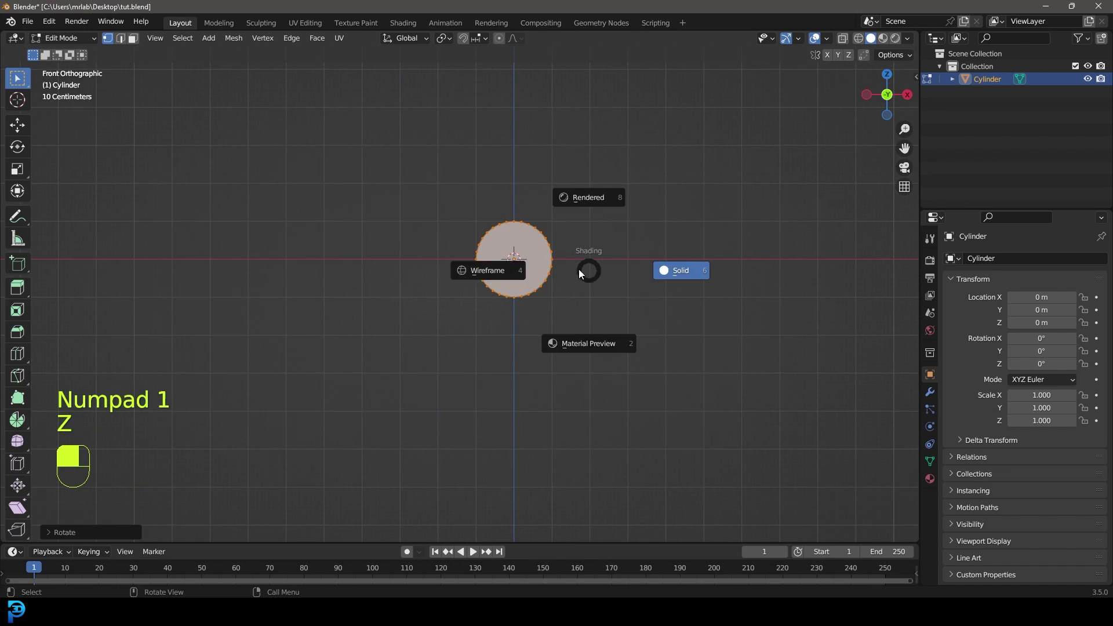
left_click(493, 278)
scroll(545, 254, "down", 5)
middle_click_drag(545, 254, 495, 295)
Undo the last two changes, and scale the cylinder mesh by 22 along the Y axis to form a long rod
key("KP_7")
scroll(505, 310, "down", 3)
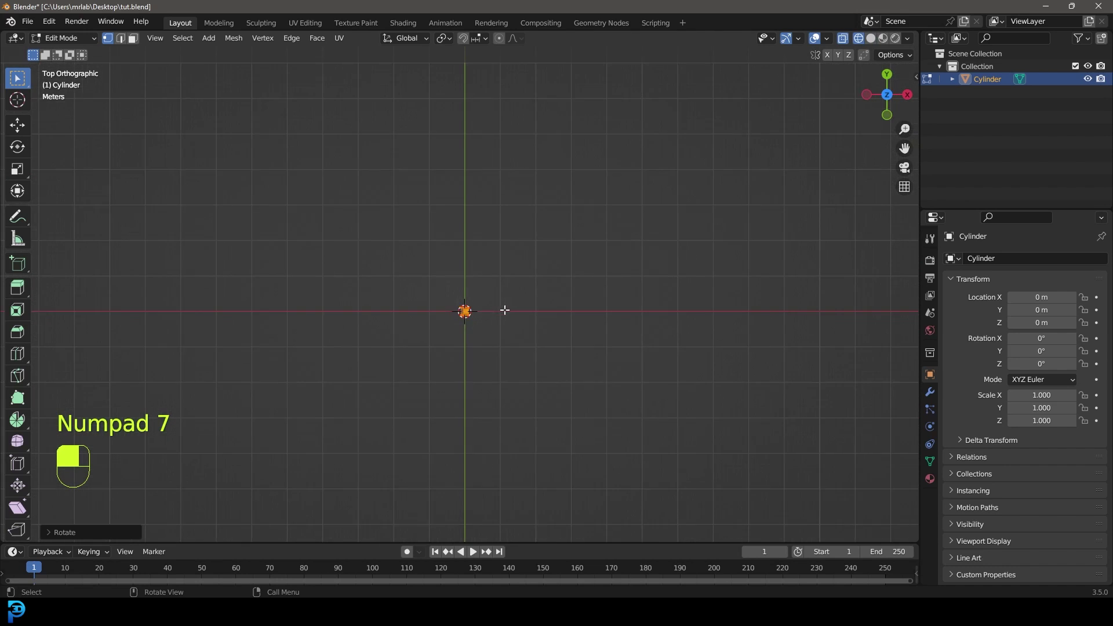
key("ctrl+z")
key("ctrl+z")
scroll(510, 343, "up", 5)
middle_click_drag(572, 392, 562, 365, "shift")
scroll(541, 358, "up", 2)
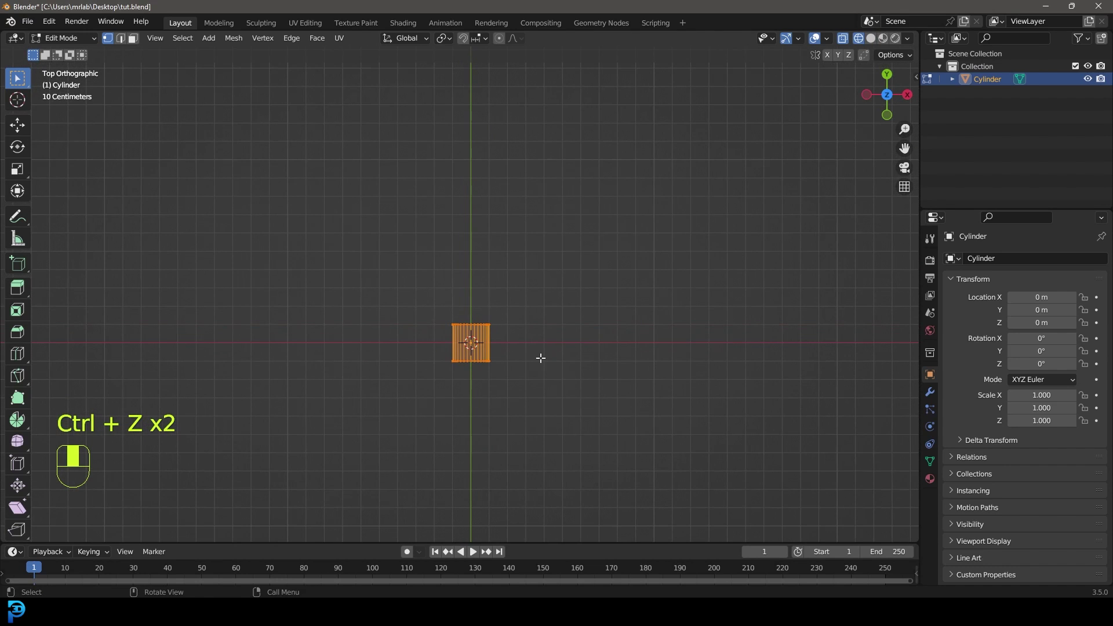
key("s")
type("y")
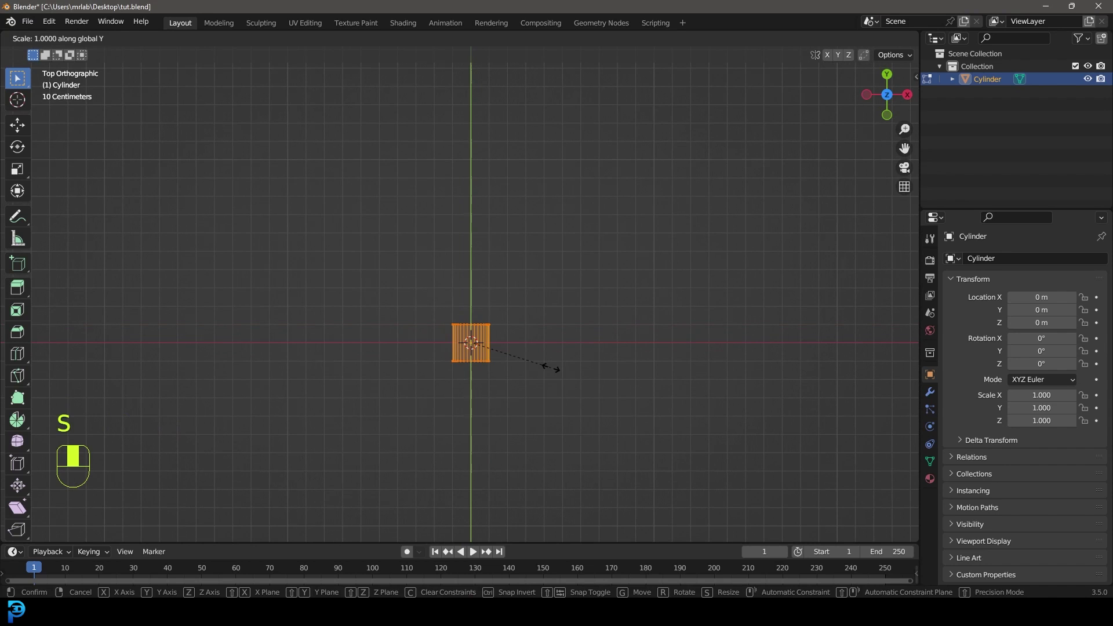
type("22")
key("Return")
scroll(551, 339, "down", 5)
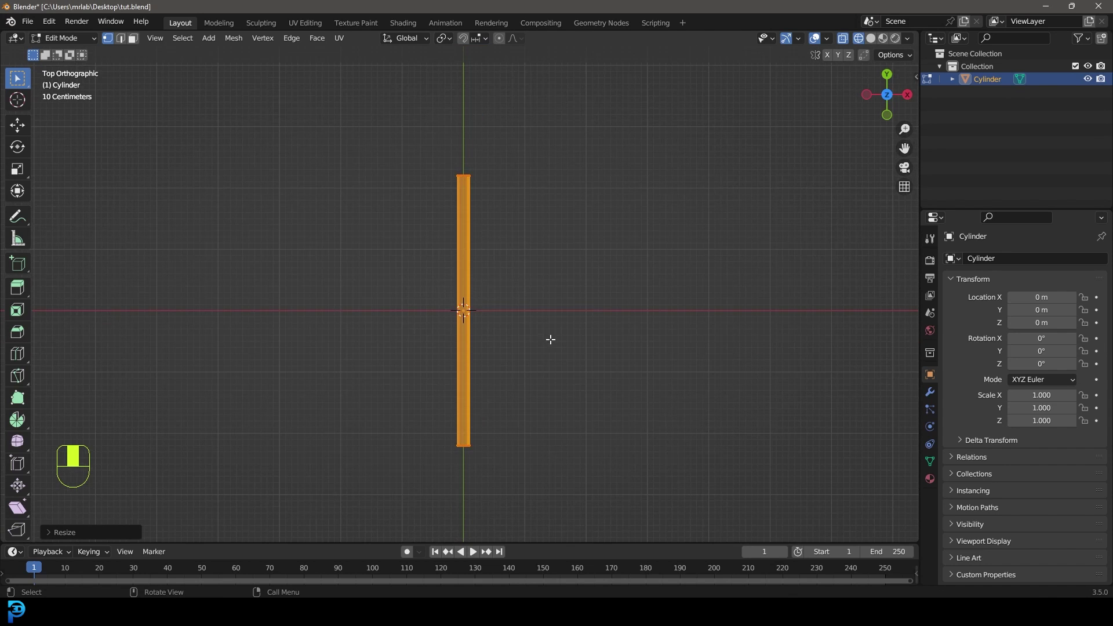
Bevel the two end faces of the rod with a width of about 0.029 m and 3 segments, using solid shading
middle_click_drag(514, 427, 615, 264, "shift")
left_click(135, 38)
left_click(447, 362)
scroll(453, 321, "up", 4)
middle_click_drag(453, 321, 658, 295, "shift")
mouse_move(774, 293)
middle_mouse_down("shift")
mouse_move(416, 333)
mouse_move(713, 311)
middle_mouse_up("shift")
scroll(418, 333, "up", 1)
key("z")
left_click(486, 328)
scroll(631, 382, "up", 3)
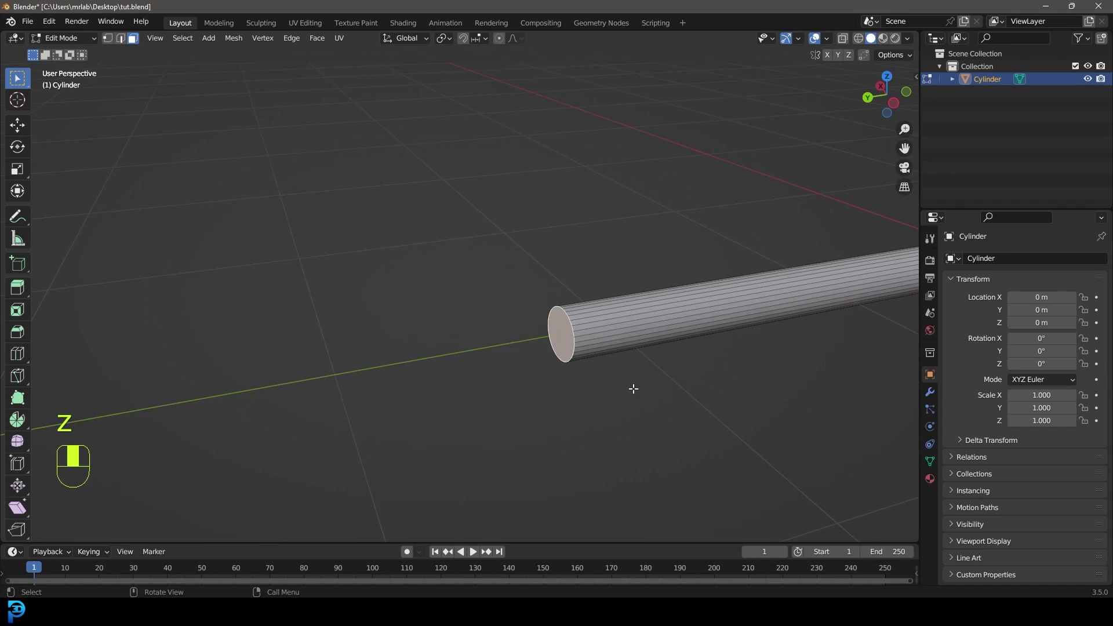
key("ctrl+b")
scroll(676, 436, "up", 1)
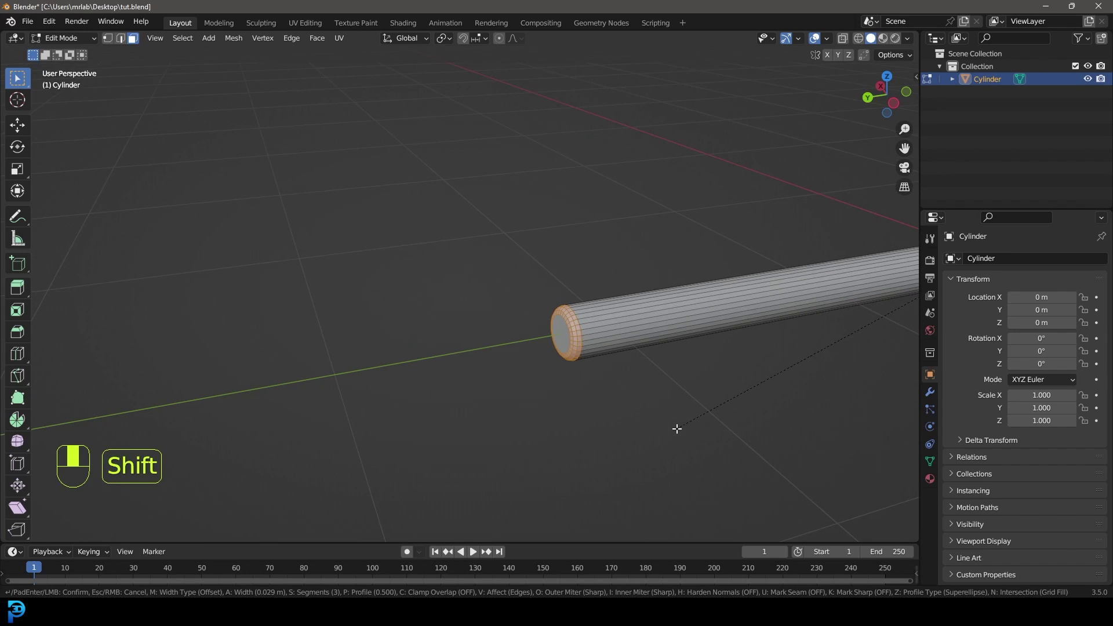
left_click(677, 428)
scroll(715, 319, "down", 4)
middle_click_drag(755, 328, 618, 317)
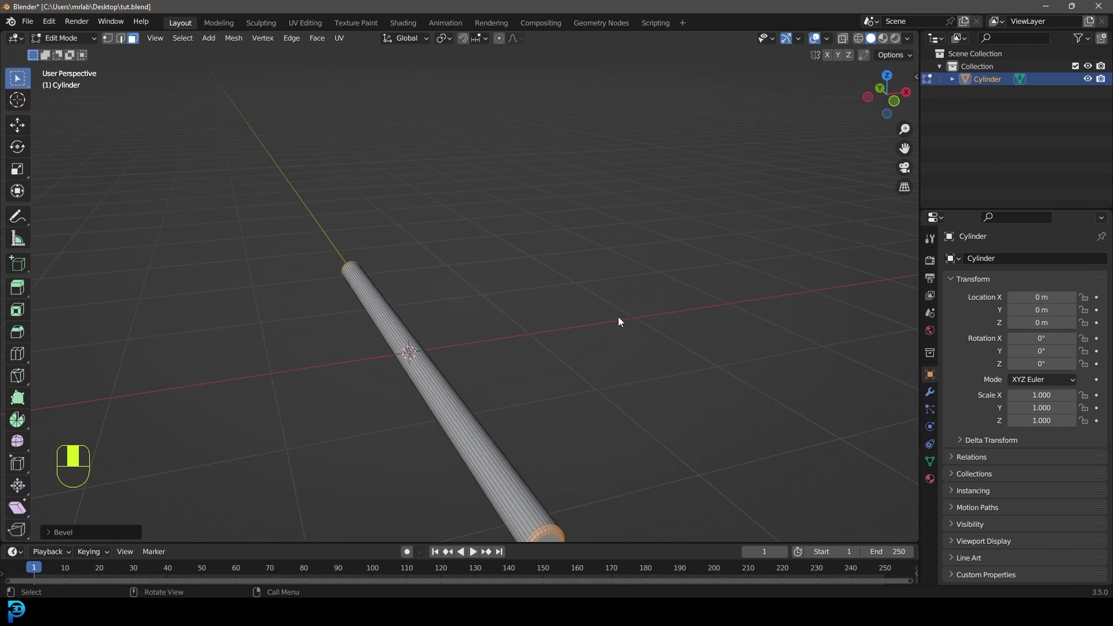
Return to Object Mode and shade the rod smooth
key("Tab")
right_click(342, 292)
left_click(342, 291)
scroll(531, 302, "down", 4)
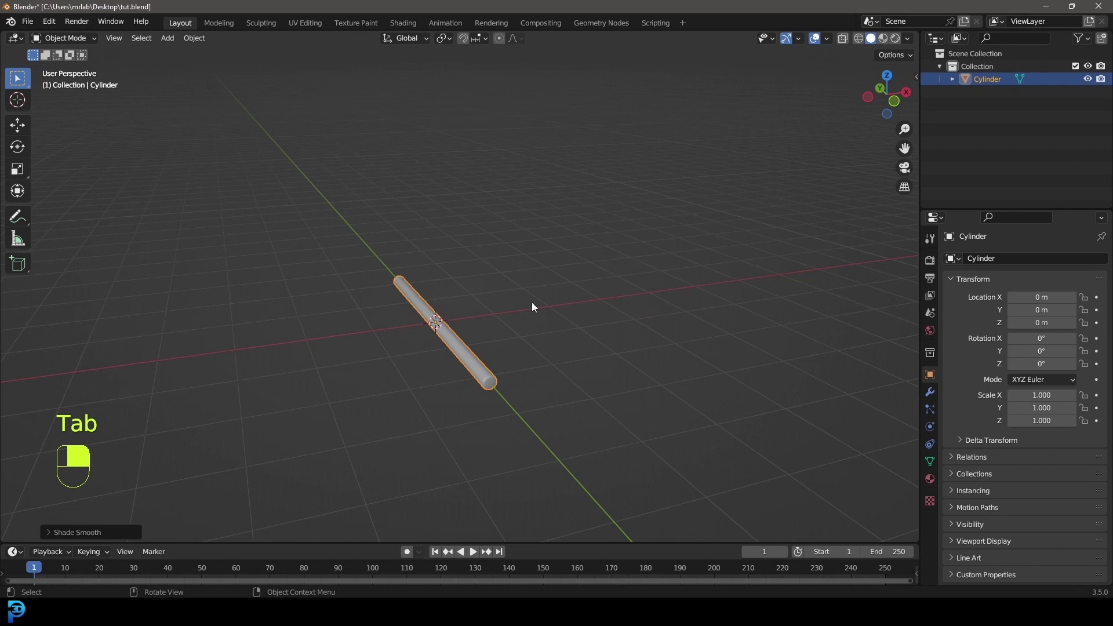
Add a Bezier curve at the scene origin while in the front view
key("KP_1")
scroll(443, 286, "up", 3)
middle_click_drag(443, 287, 593, 330, "shift")
scroll(612, 319, "up", 2)
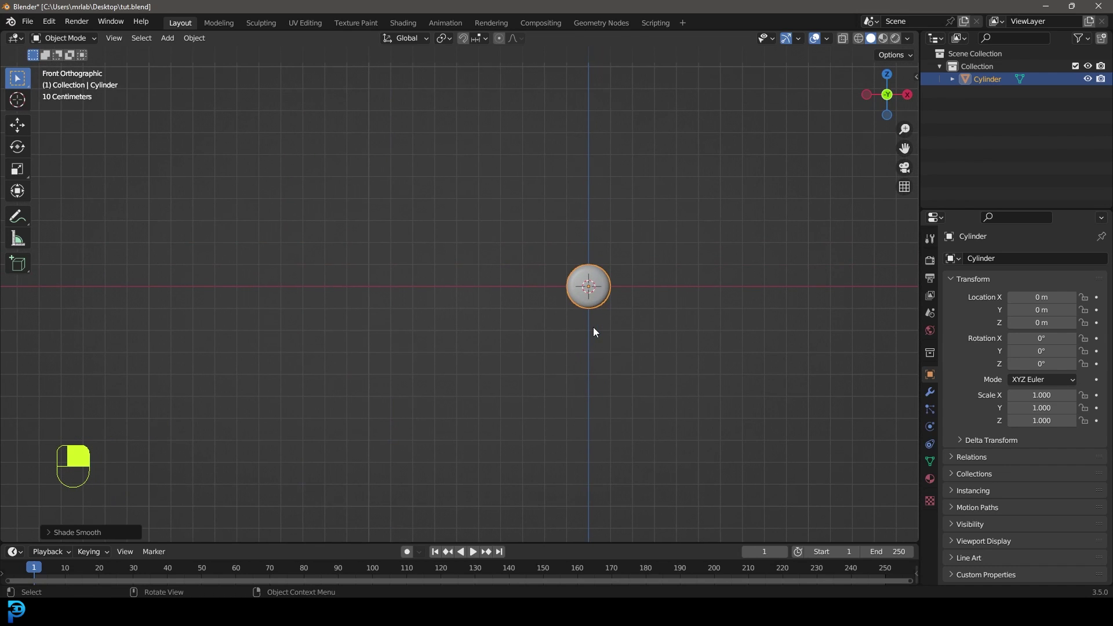
scroll(558, 309, "down", 3)
middle_click_drag(551, 300, 538, 322, "shift")
scroll(538, 323, "up", 3)
middle_click_drag(589, 358, 559, 314, "shift")
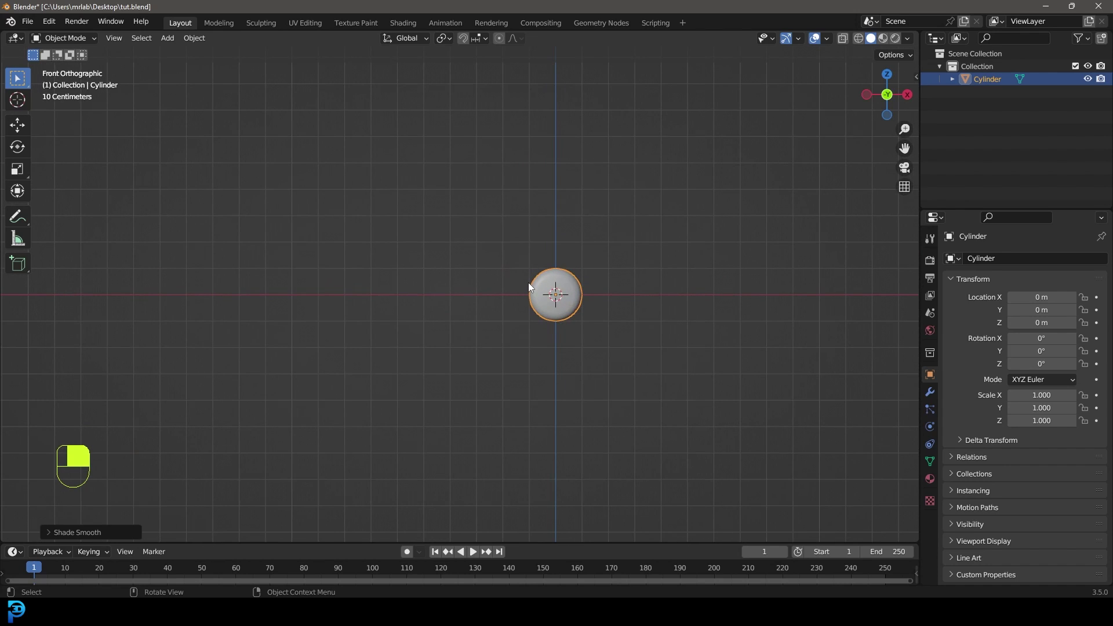
key("shift+a")
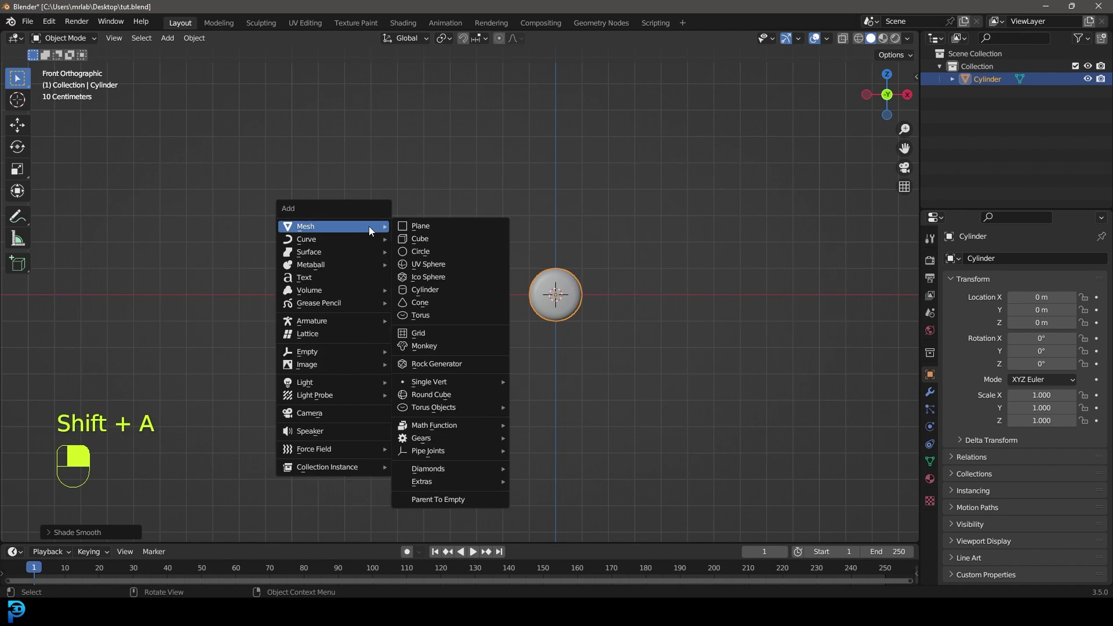
mouse_move(348, 239)
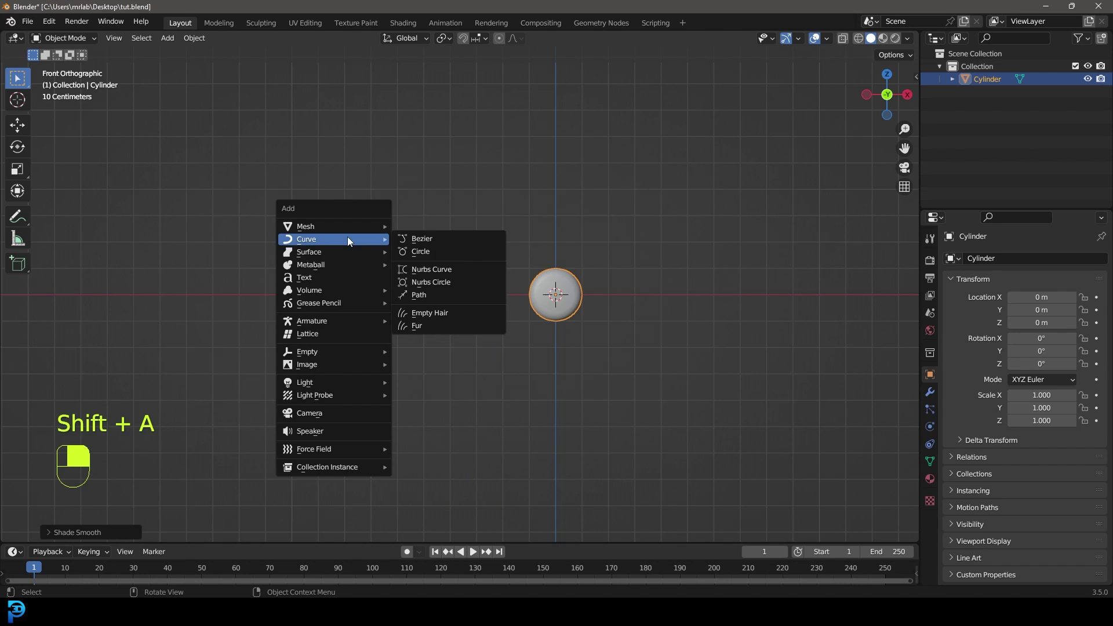
left_click(425, 240)
scroll(666, 279, "up", 3)
scroll(669, 319, "down", 6)
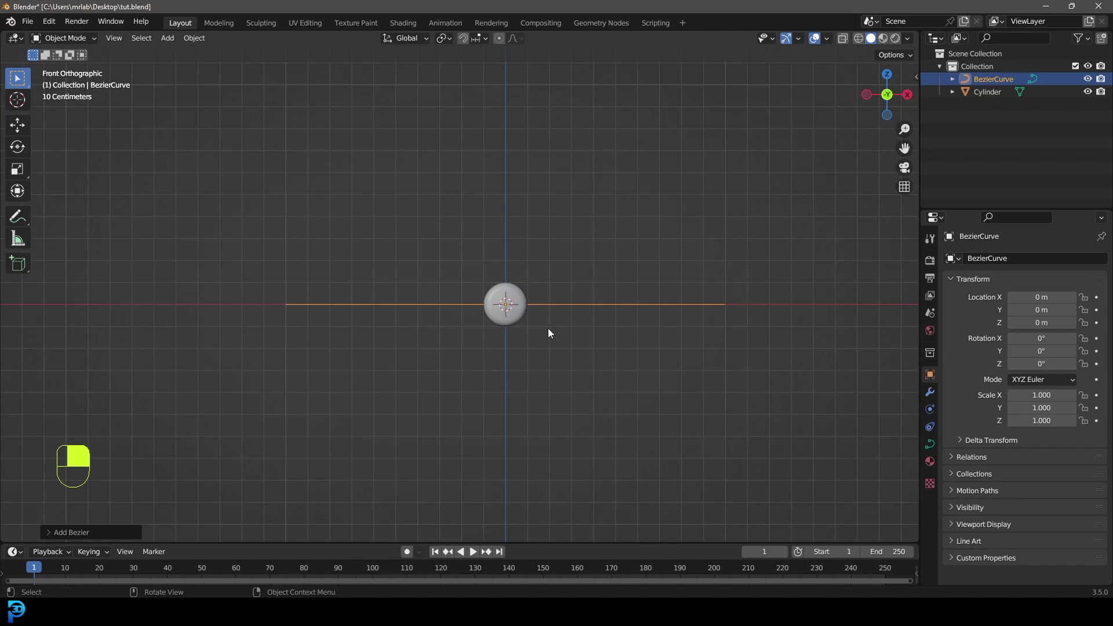
Delete all vertices of the Bezier curve in Edit Mode, leaving an empty curve object
key("Tab")
middle_click_drag(538, 308, 537, 334)
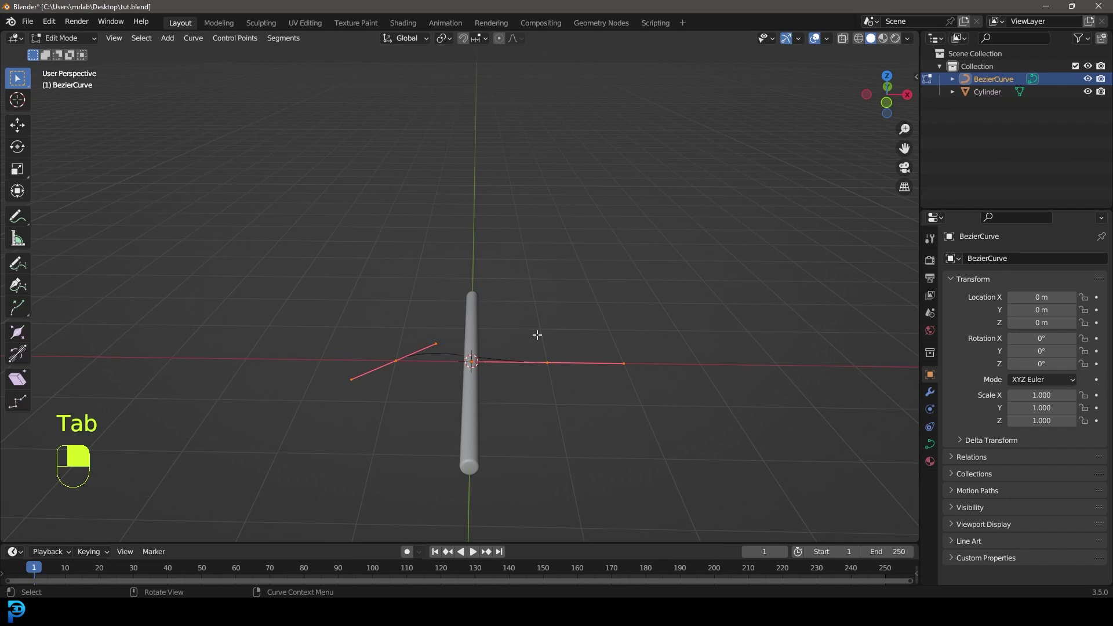
key("a")
scroll(510, 328, "up", 4)
left_click_drag(123, 282, 712, 472)
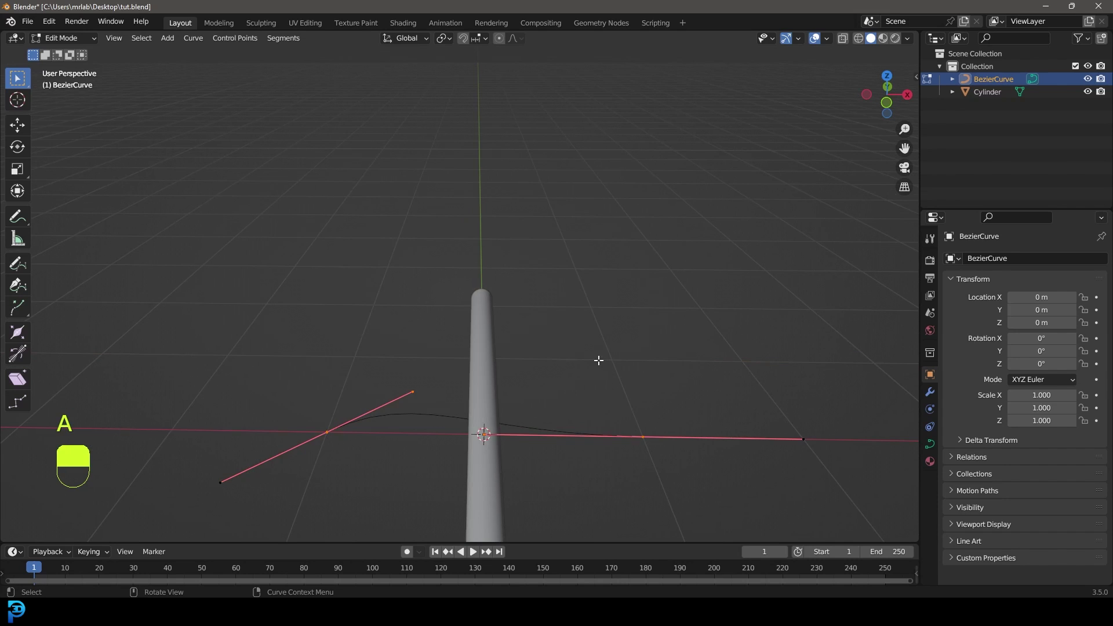
key("Delete")
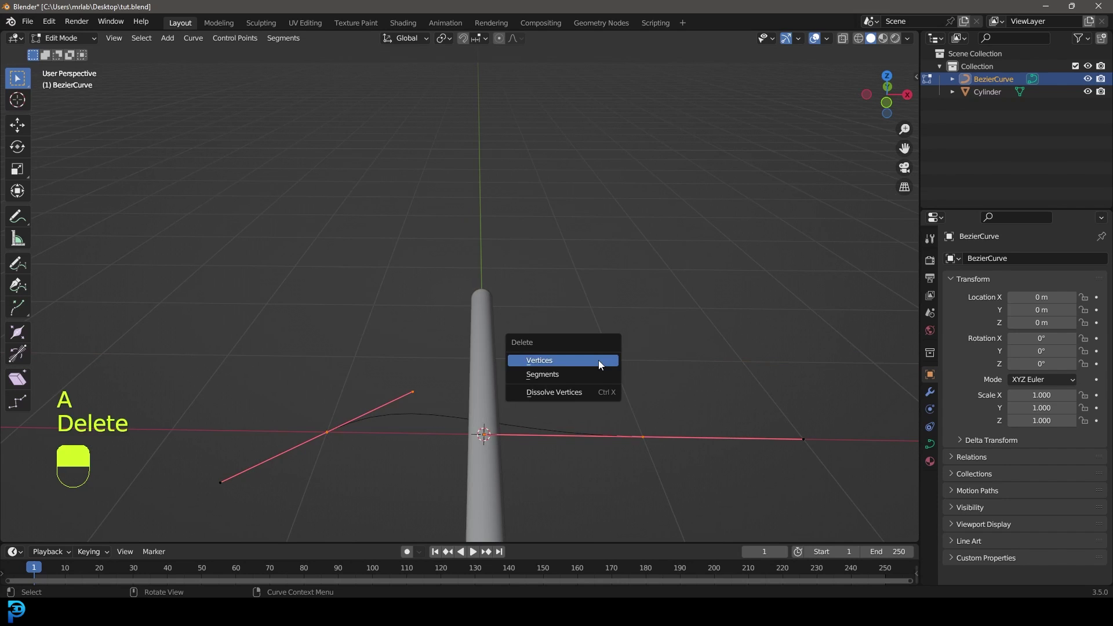
left_click(556, 360)
In wireframe front view, draw a freehand spiral of about two turns around the rod, ending in a short flat tail beneath it
key("z")
left_click(509, 341)
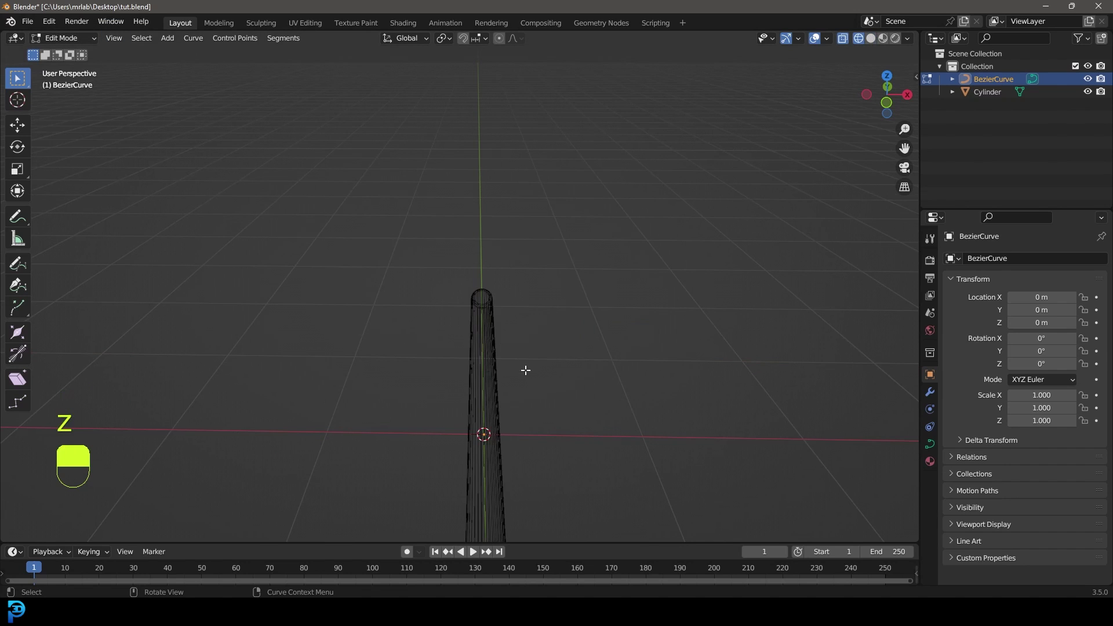
middle_click_drag(504, 450, 494, 384, "shift")
scroll(494, 384, "up", 2)
key("KP_1")
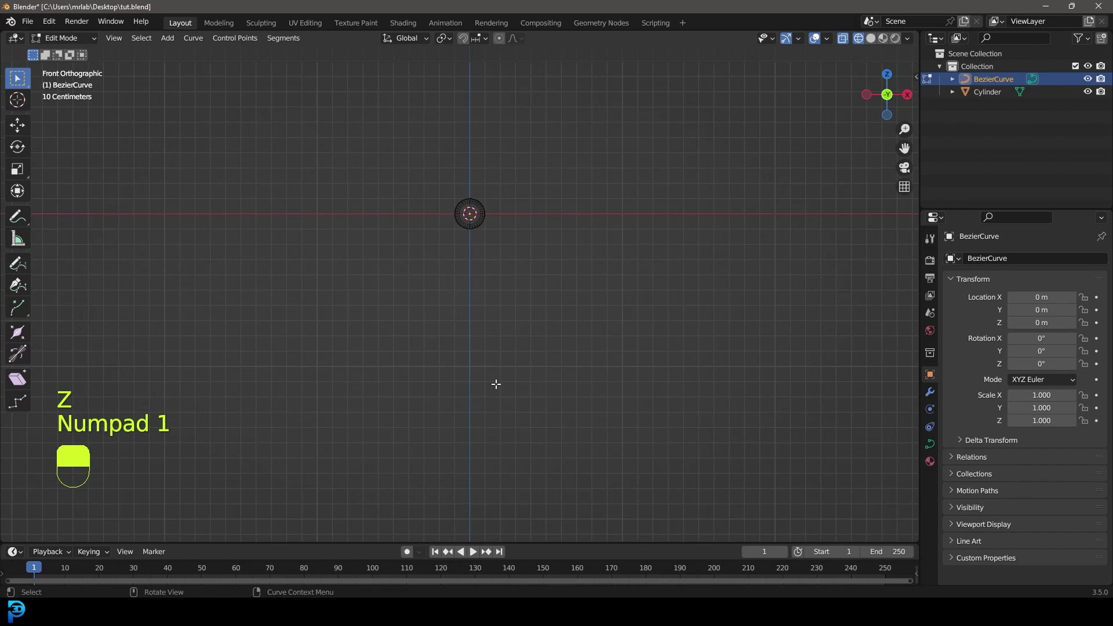
middle_click_drag(417, 171, 398, 260, "shift")
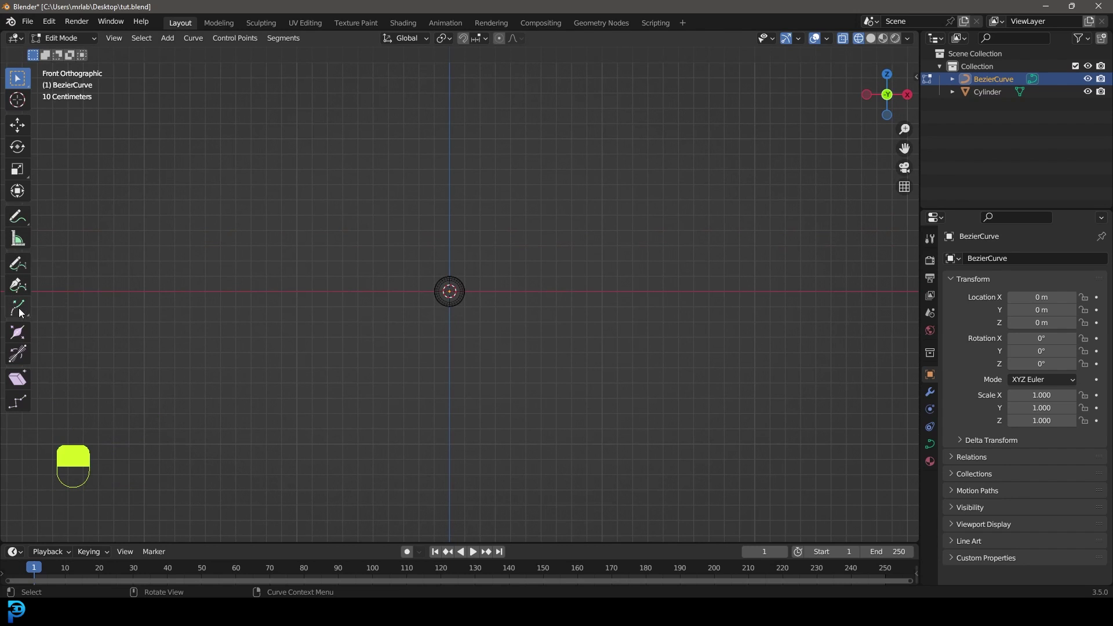
left_click(20, 266)
scroll(461, 311, "up", 2)
middle_click_drag(437, 329, 442, 340, "shift")
scroll(445, 341, "up", 2)
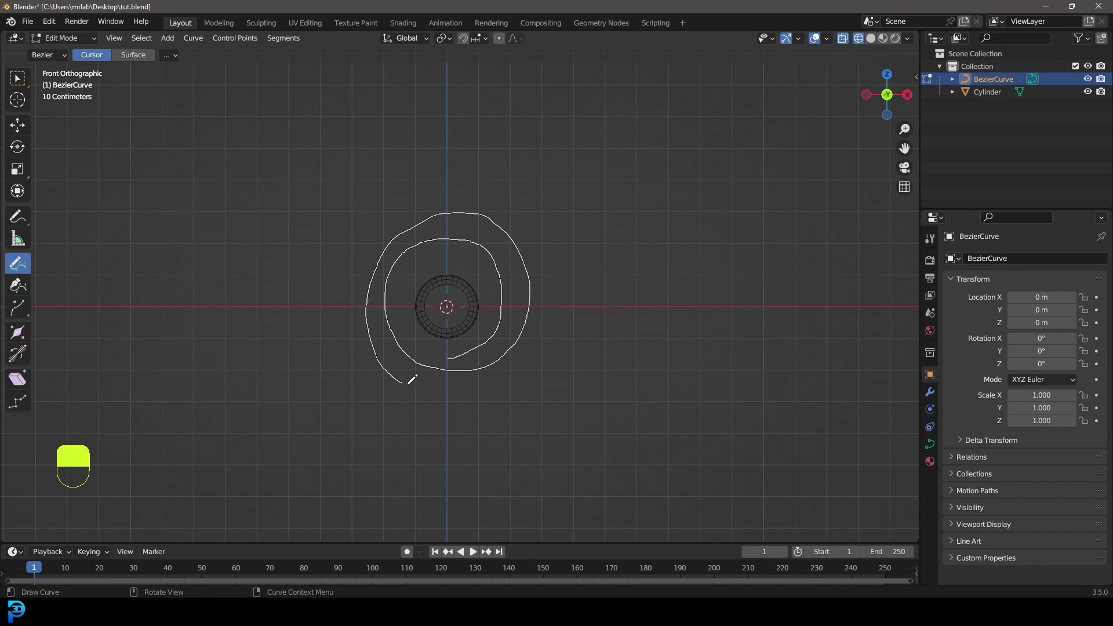
left_click_drag(521, 381, 525, 384)
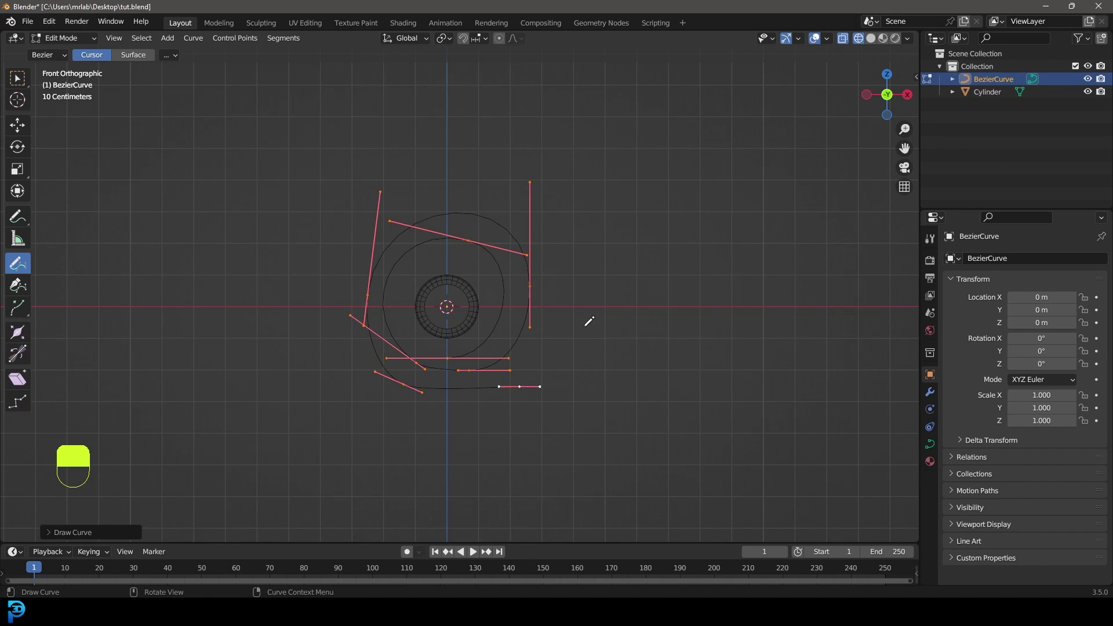
Move the spiral's outer left, outer right and inner top control points to even out the loops
left_click(18, 124)
scroll(469, 323, "up", 2)
left_click_drag(337, 308, 316, 283)
key("g")
left_click(335, 304)
left_click_drag(590, 300, 457, 207)
key("g")
left_click(555, 282)
key("g")
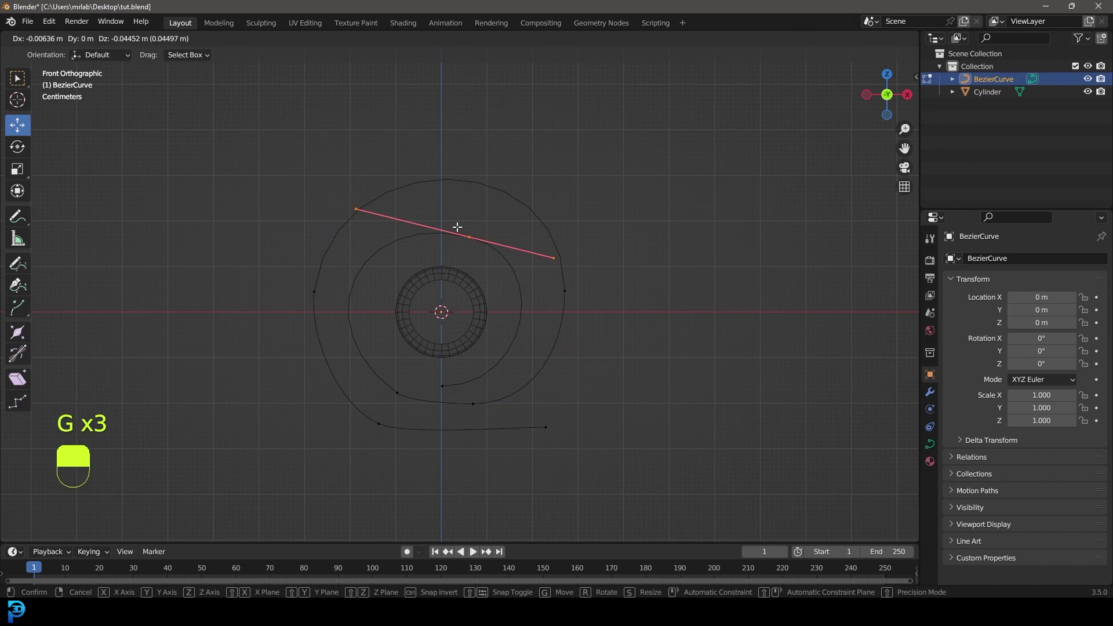
left_click(456, 232)
Reposition the spiral's inner starting point and the two lower control points of its inner loop for even spacing
left_click_drag(455, 394, 430, 372)
key("g")
left_click(483, 405)
key("g")
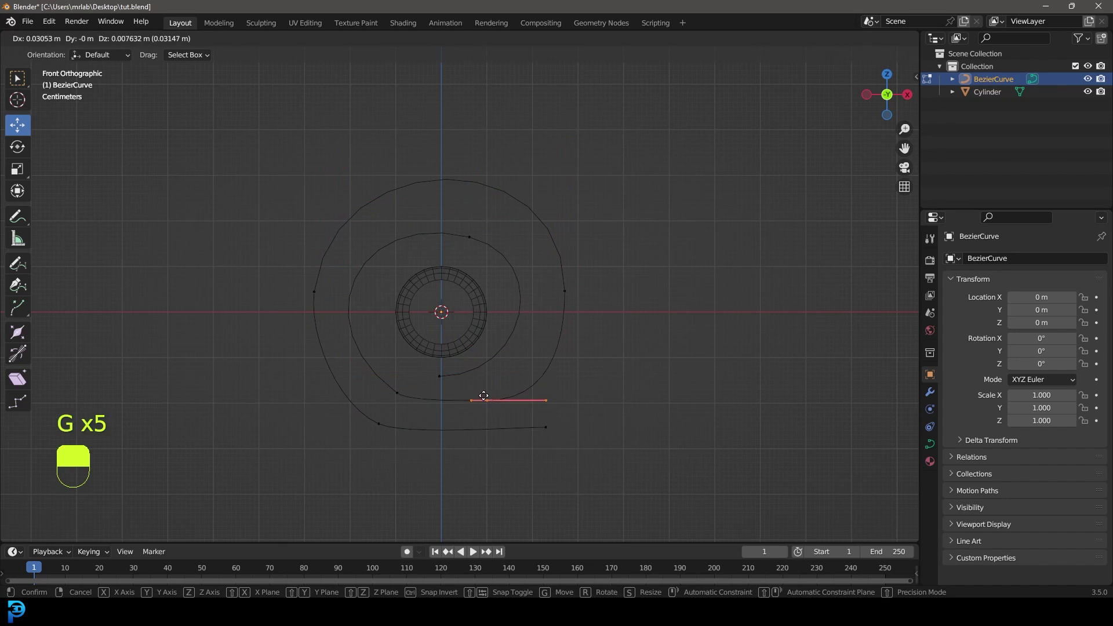
left_click(485, 396)
left_click(396, 393)
key("g")
left_click(380, 388)
Move the inner loop's lower-left control point and the spiral's outer left control point outward to even out the loops
left_click(277, 322)
key("g")
left_click(306, 319)
left_click(317, 294)
key("g")
left_click(320, 299)
Move the tail's end point down and inward beneath the spiral, and shift the outer loop's lower-left control point slightly outward
left_click(556, 428)
key("g")
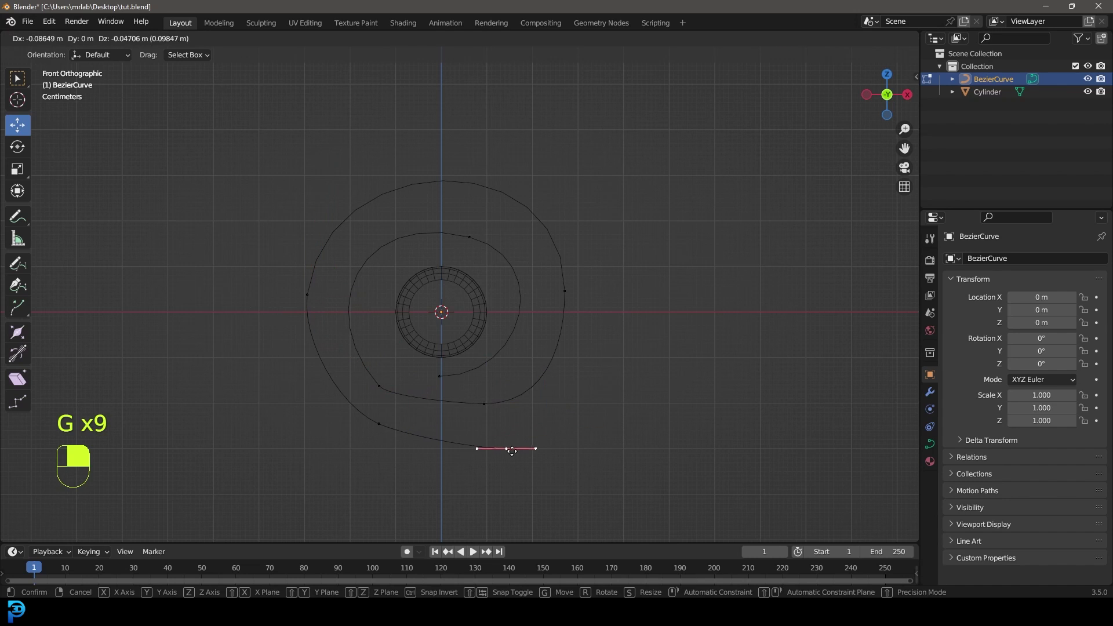
left_click(504, 449)
left_click(379, 424)
key("g")
left_click(372, 424)
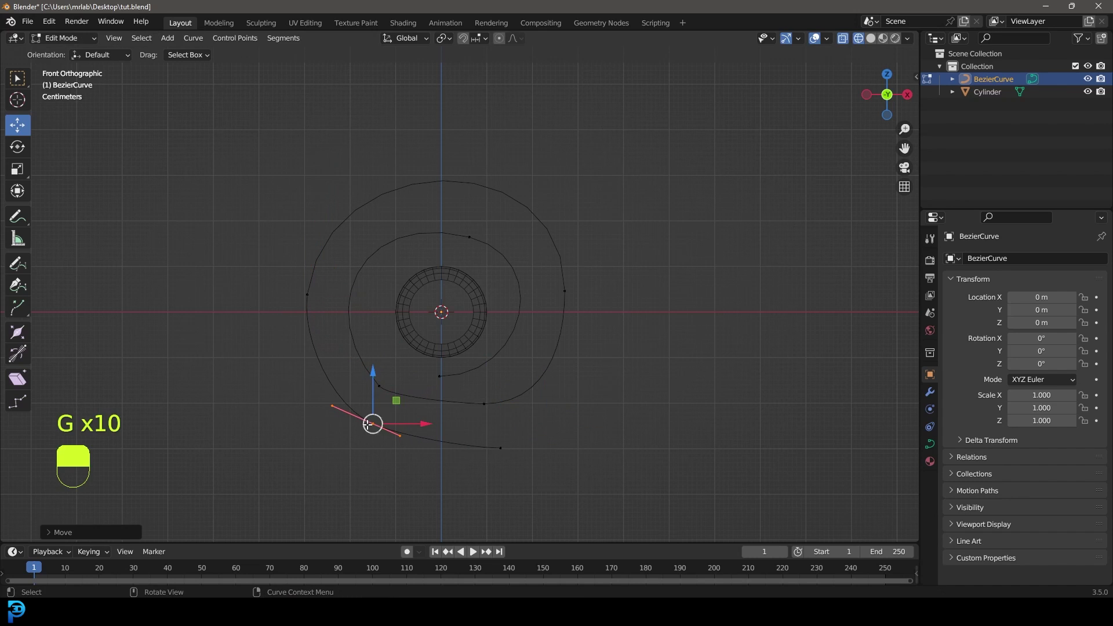
Nudge the spiral's inner starting point and the inner loop's top control point slightly toward the left
left_click(440, 377)
key("g")
left_click(436, 378)
left_click(468, 228)
key("g")
left_click(463, 225)
left_click(564, 290)
scroll(556, 302, "down", 3)
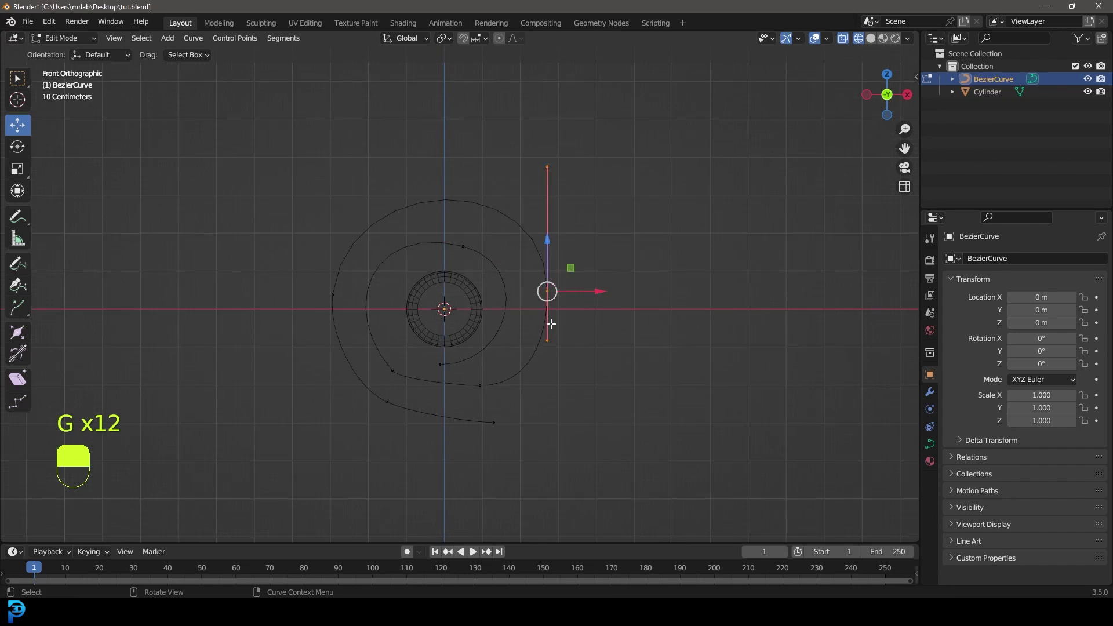
scroll(529, 336, "up", 3)
Move the whole spiral up and left of the rod so its tail lies on the X axis, then shift it farther left along X
key("a")
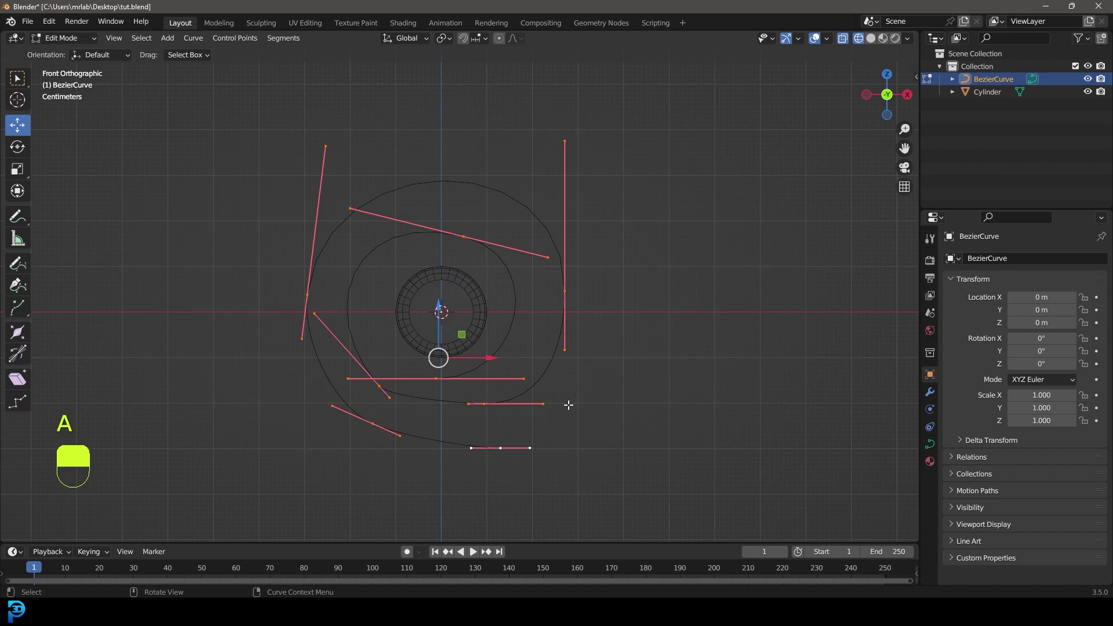
key("g")
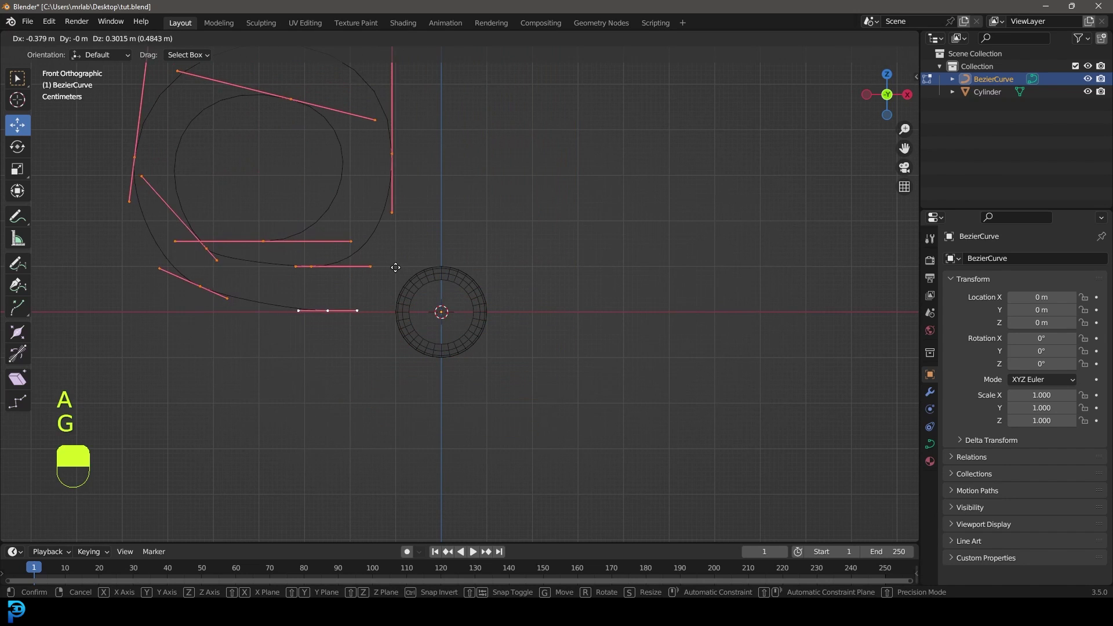
left_click(393, 270)
scroll(406, 260, "down", 7)
middle_click_drag(419, 251, 468, 298, "shift")
key("z")
scroll(480, 315, "up", 5)
scroll(529, 344, "down", 1)
key("g")
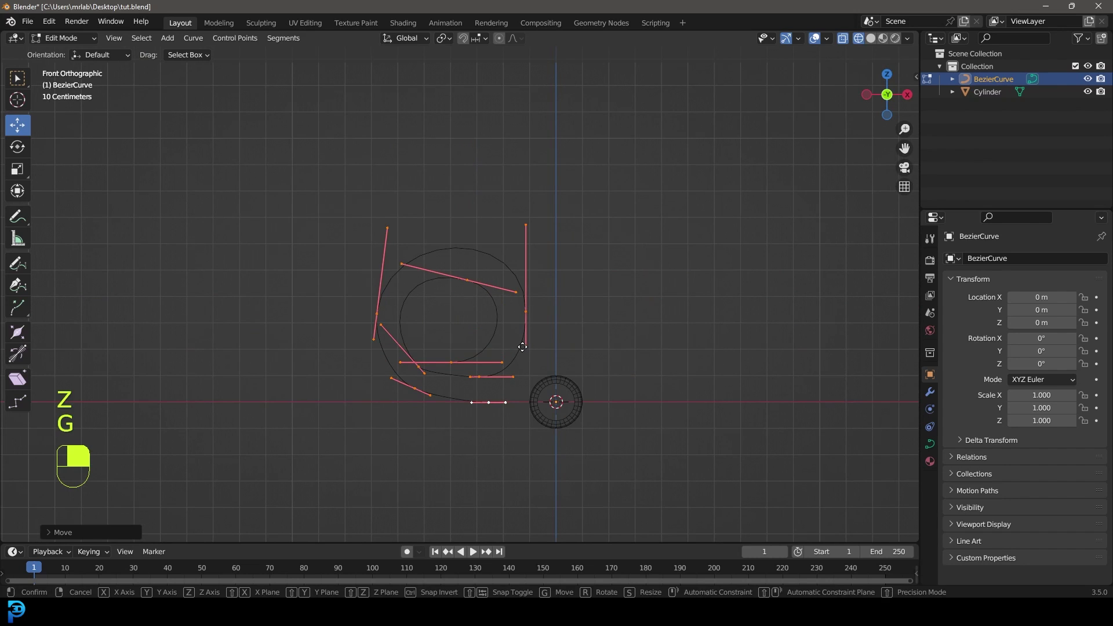
key("x")
left_click(501, 348)
Extrude the tail's end point about 0.32 m along X to the rod's centre
scroll(490, 368, "down", 1)
scroll(448, 450, "up", 5)
left_click(425, 413)
scroll(425, 415, "down", 2)
key("e")
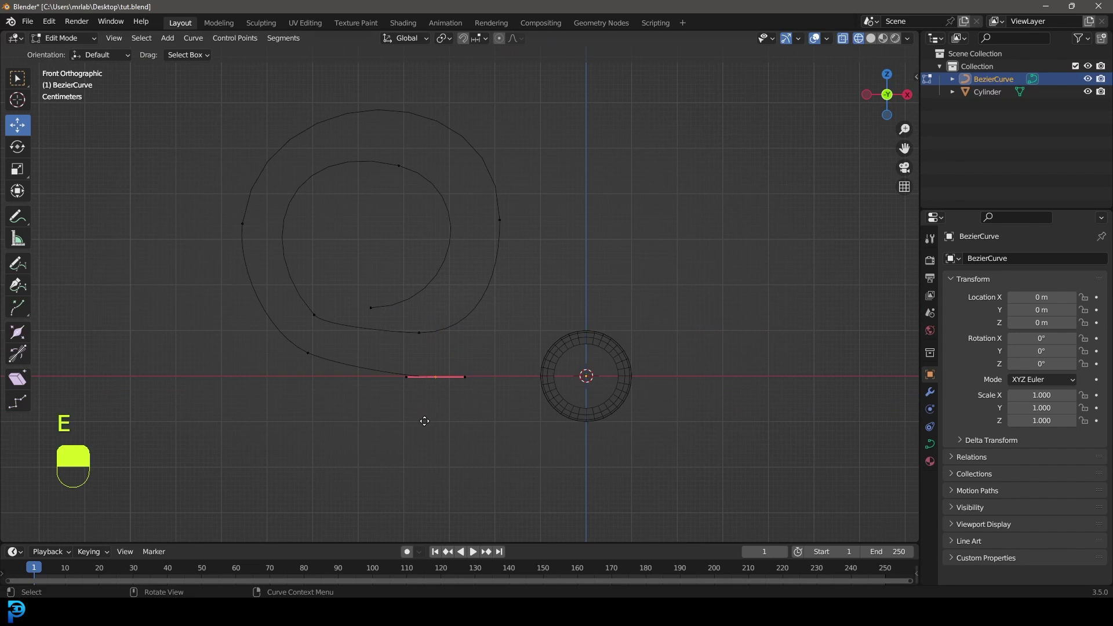
key("x")
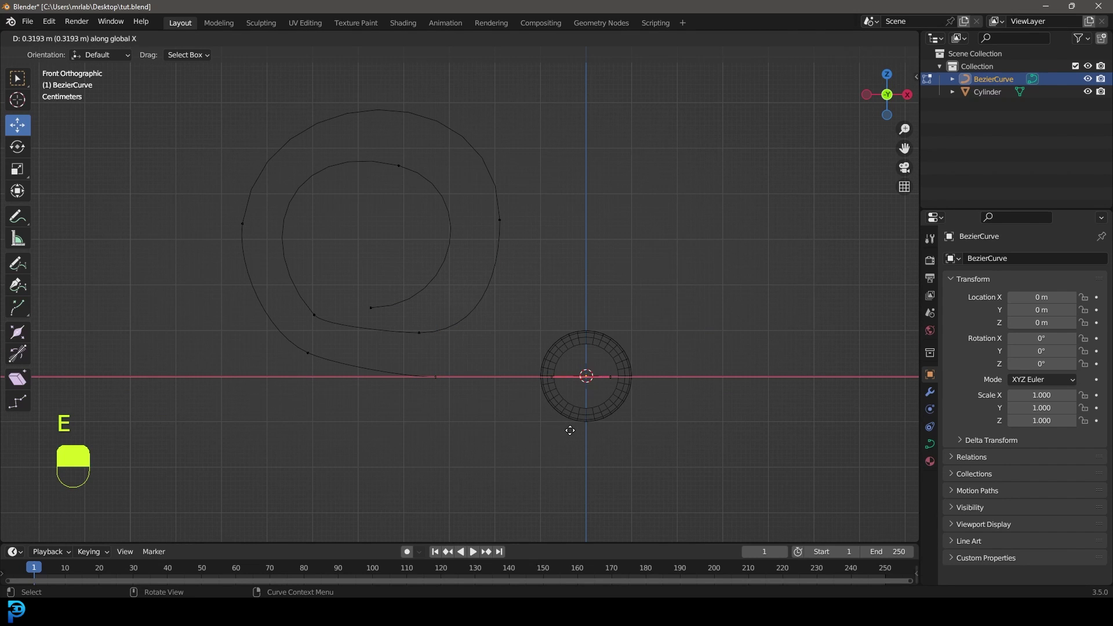
left_click(570, 430)
Reposition the control points where the spiral meets the flat tail for a smoother bend
scroll(550, 394, "up", 3)
scroll(654, 355, "down", 2)
scroll(613, 360, "down", 3)
key("g")
key("g")
Convert the spiral curve to a mesh and open it in Edit Mode
key("Tab")
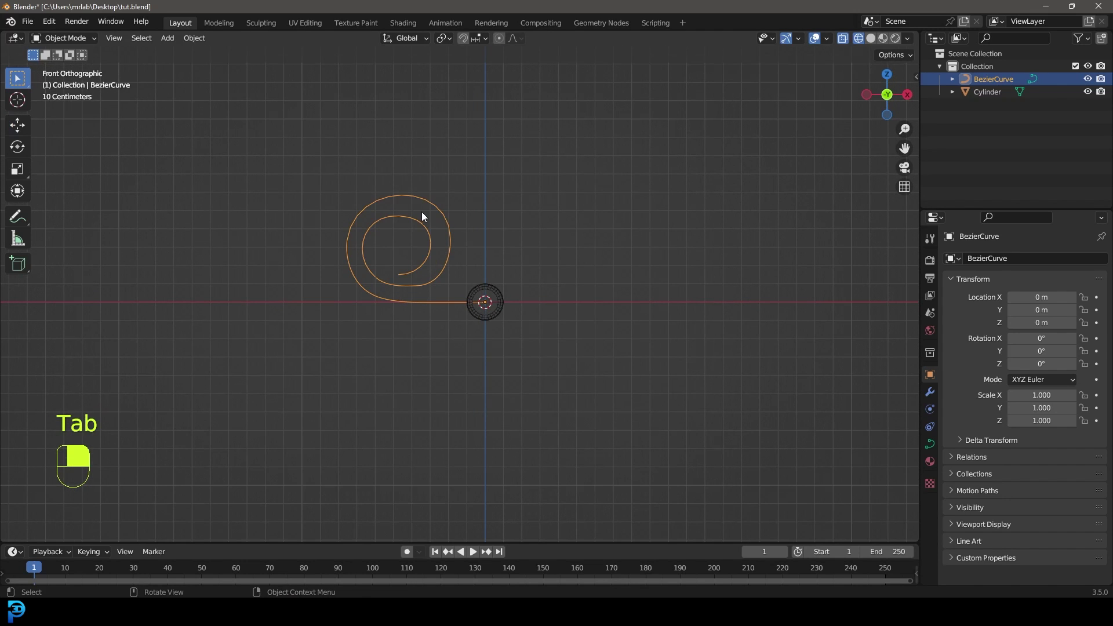
key("F3")
type("conver")
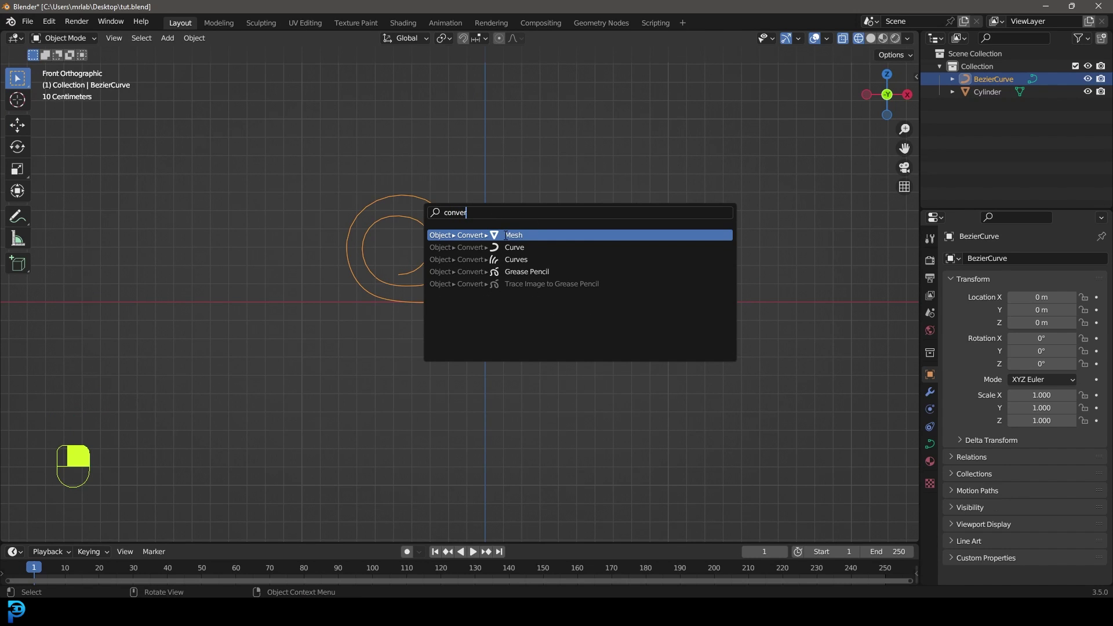
left_click(505, 234)
key("Tab")
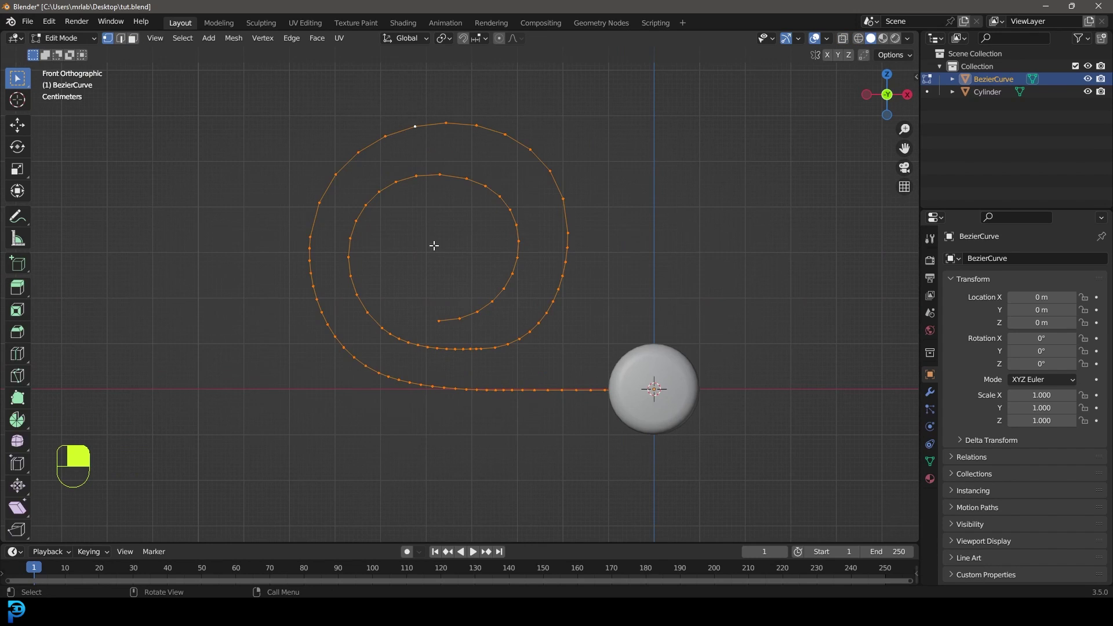
Un-subdivide the spiral mesh with 1 iteration
key("F3")
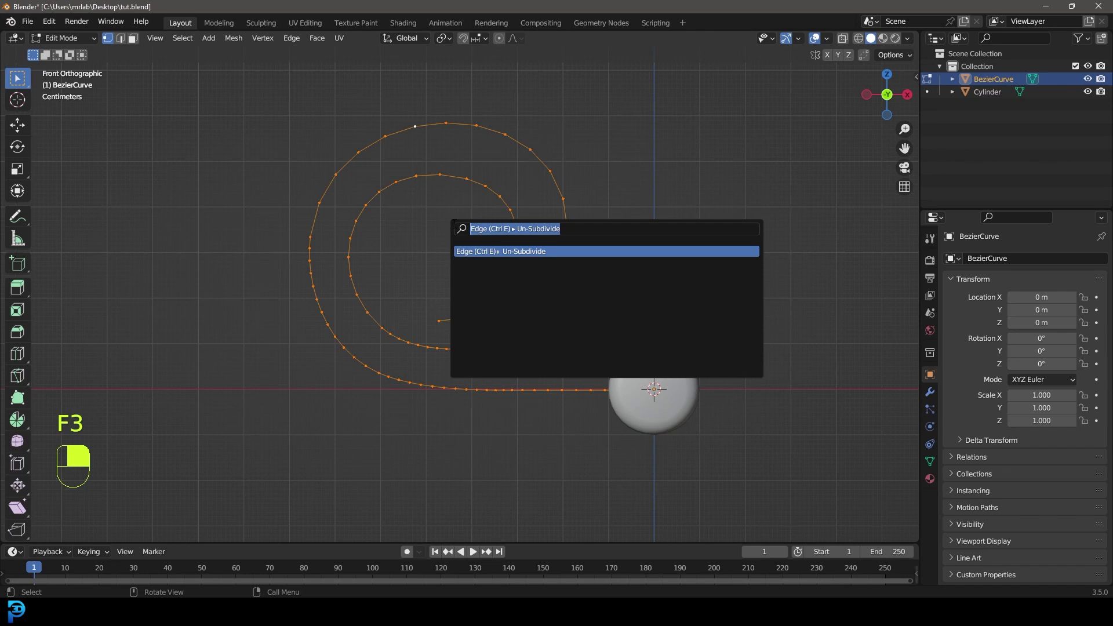
type("unsub")
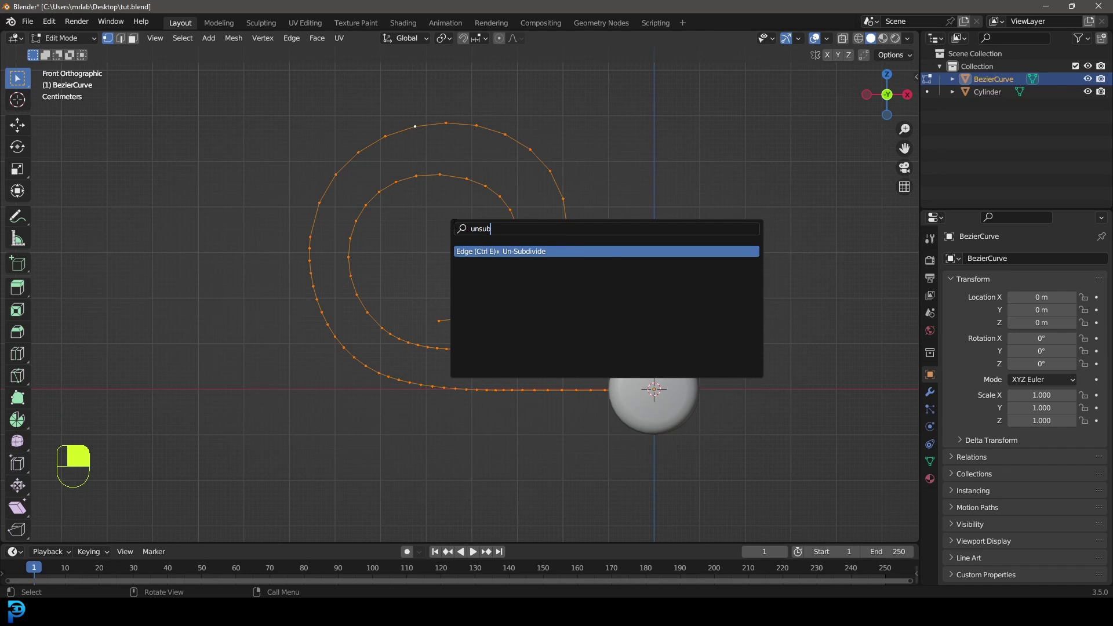
left_click(521, 251)
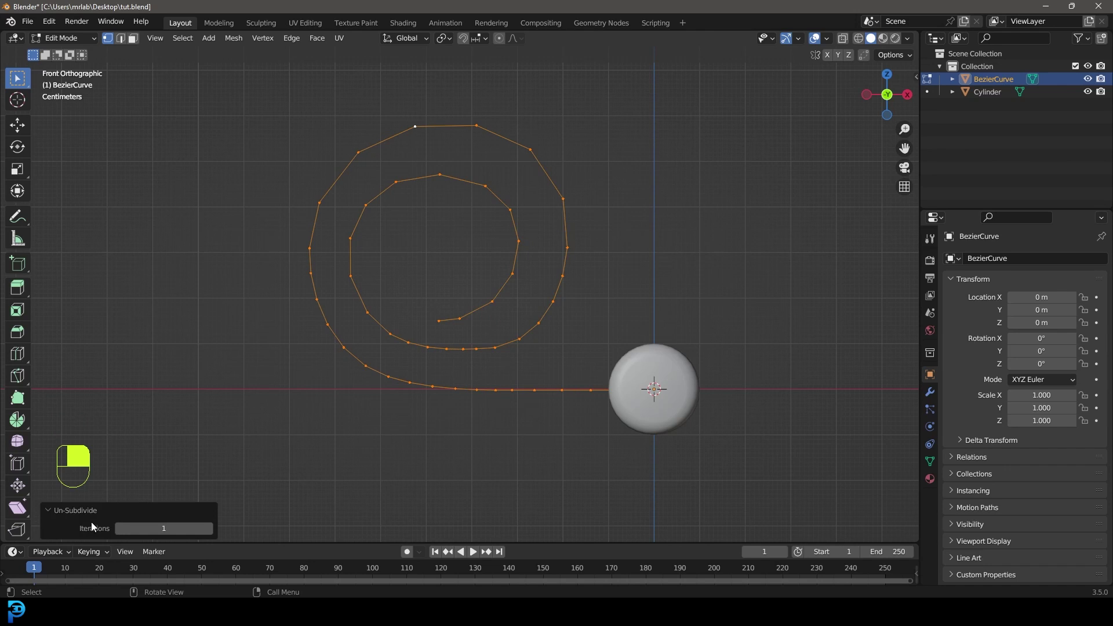
left_click(209, 529)
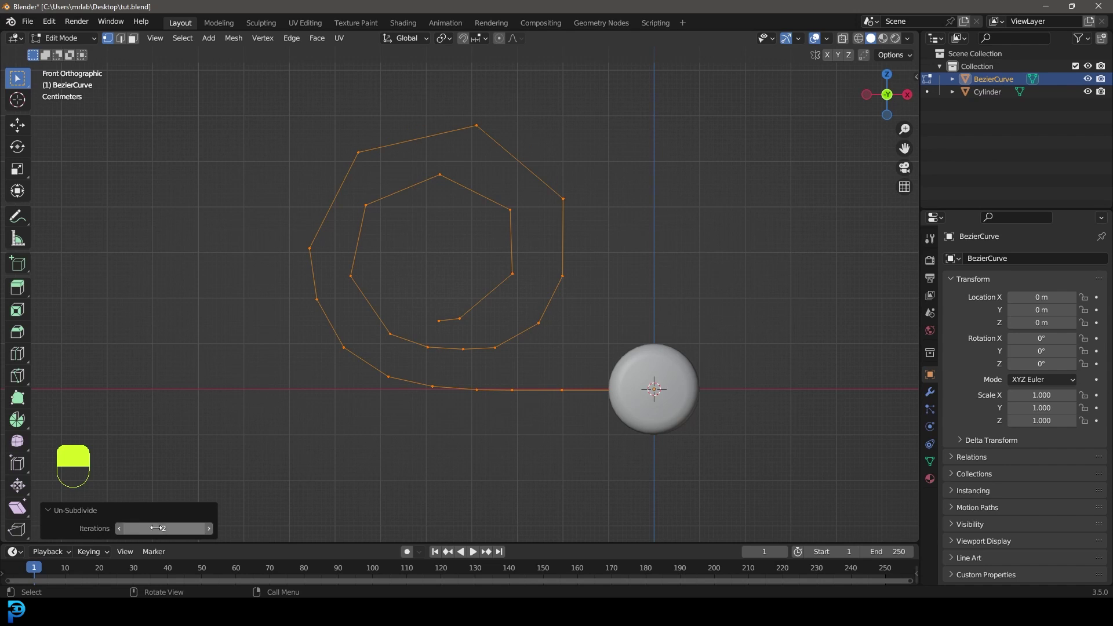
left_click(118, 528)
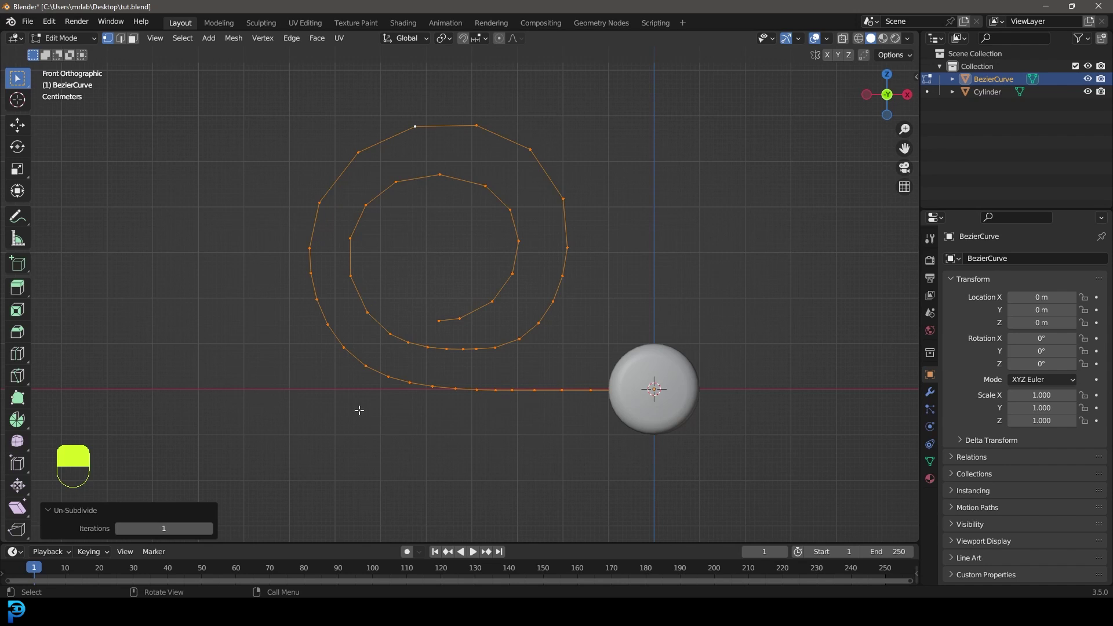
Dissolve surplus vertices along the spiral's lower-left bend and flat tail
left_click(344, 349)
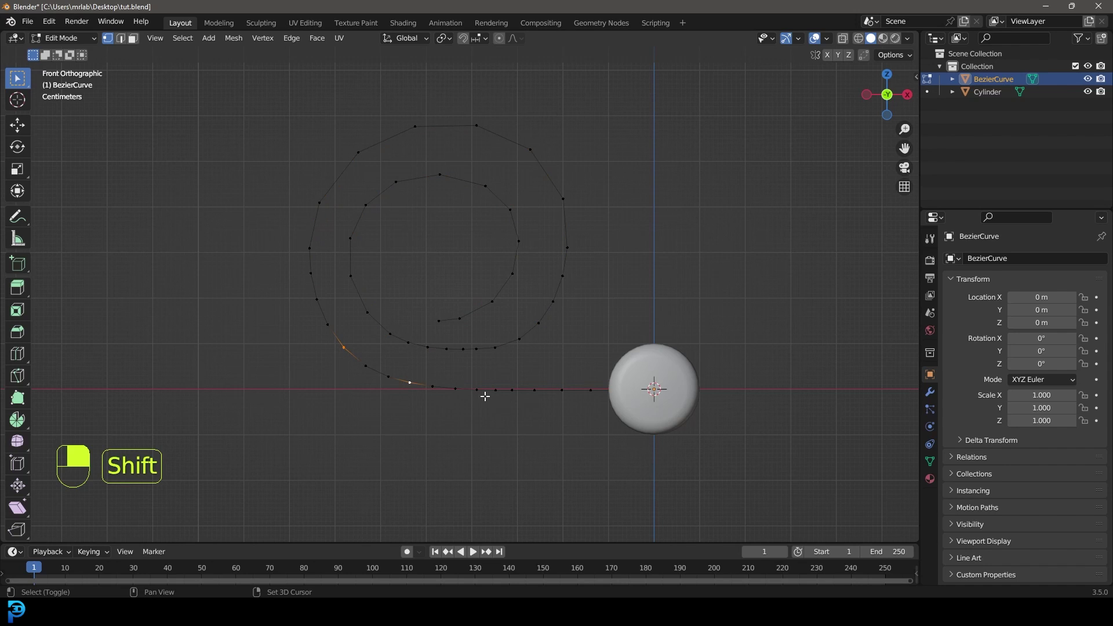
key("x")
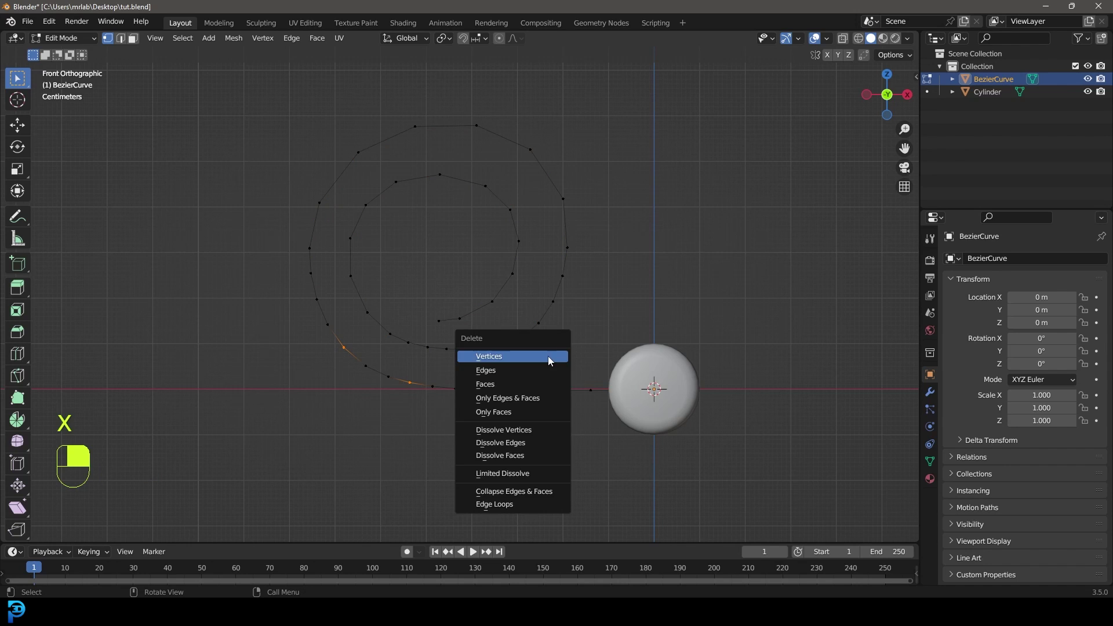
left_click(376, 368)
left_click_drag(431, 401, 418, 379)
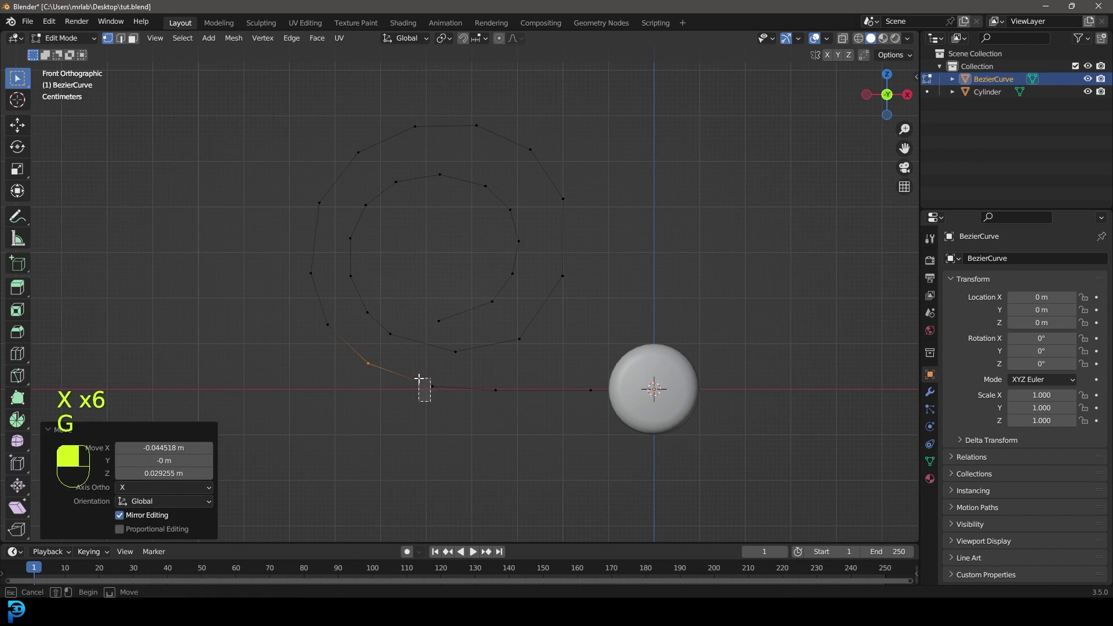
left_click_drag(448, 404, 424, 380)
Nudge the remaining vertices on the spiral's lower bend and outer right side for even spacing
key("g")
left_click(418, 378)
key("a")
left_click_drag(554, 181, 583, 233)
key("g")
left_click(570, 207)
Extrude the entire spiral profile along the Y axis into a rolled sheet
middle_click_drag(529, 249, 637, 382)
key("a")
key("e")
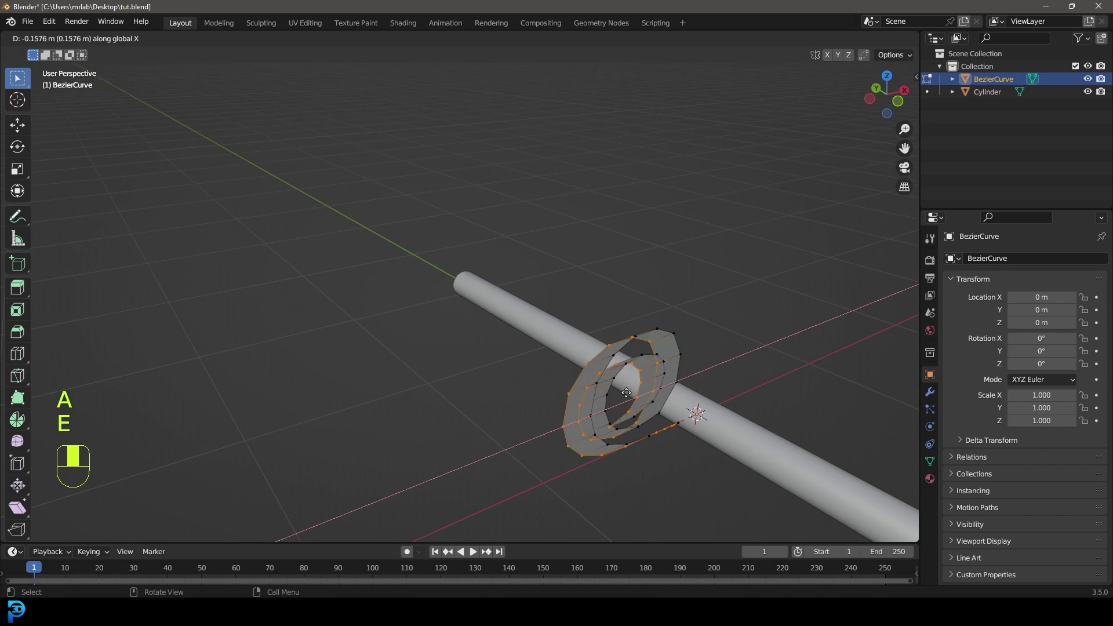
key("y")
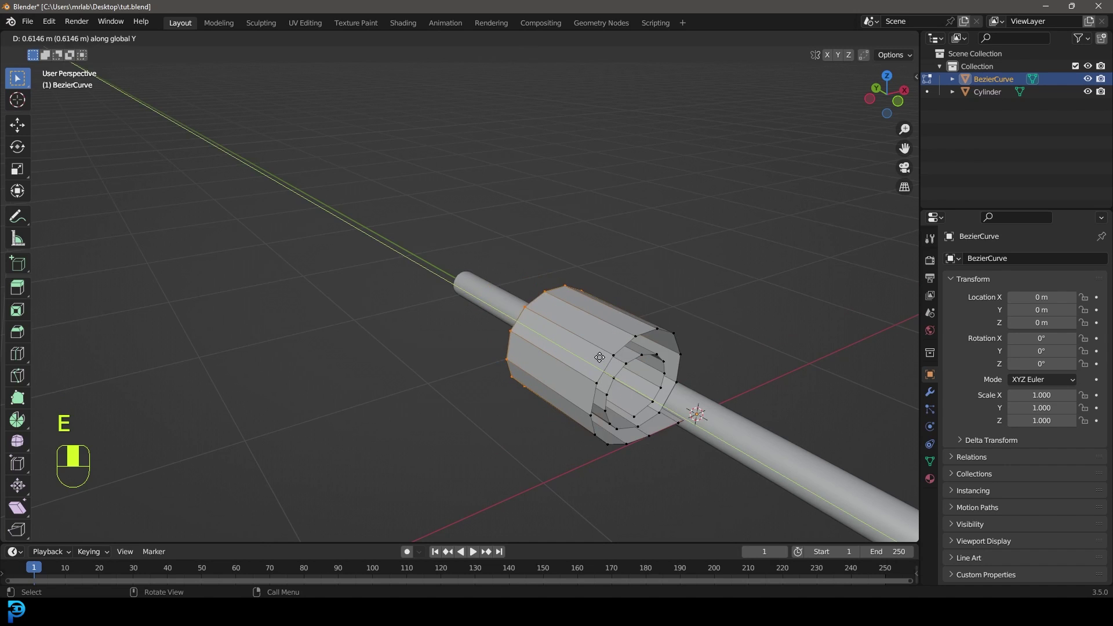
left_click(555, 324)
In wireframe front view, move the end vertices of the sheet's tail 0.00917 m along X toward the rod's centre
middle_click_drag(550, 318, 537, 399)
key("alt+a")
key("z")
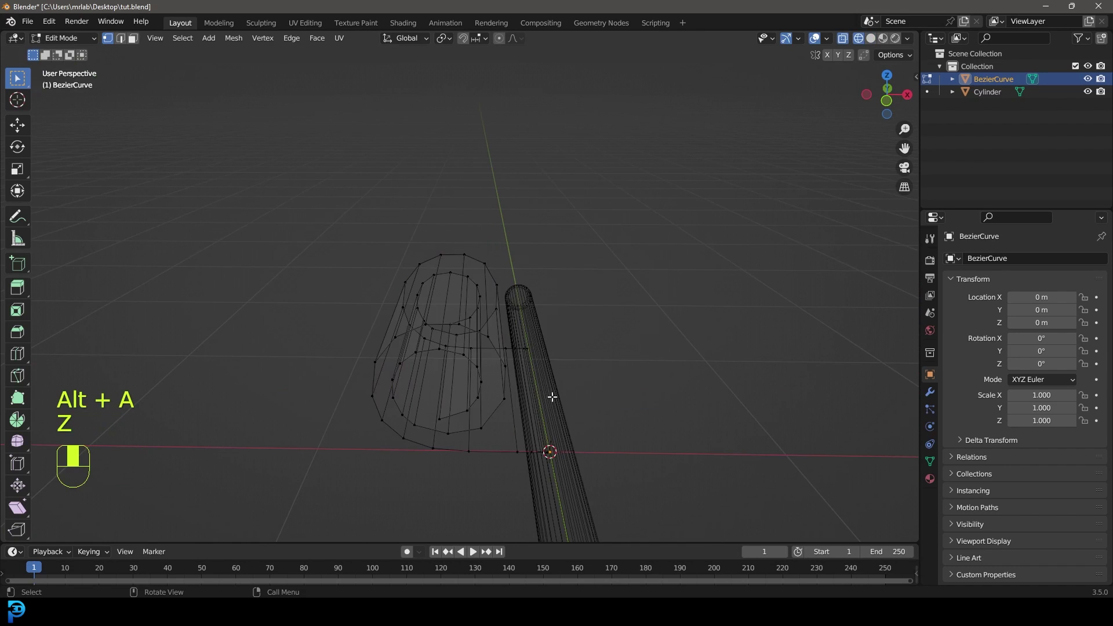
key("KP_1")
middle_click_drag(556, 385, 474, 248, "shift")
scroll(474, 248, "up", 2)
middle_click_drag(485, 209, 461, 285, "shift")
scroll(476, 270, "up", 5)
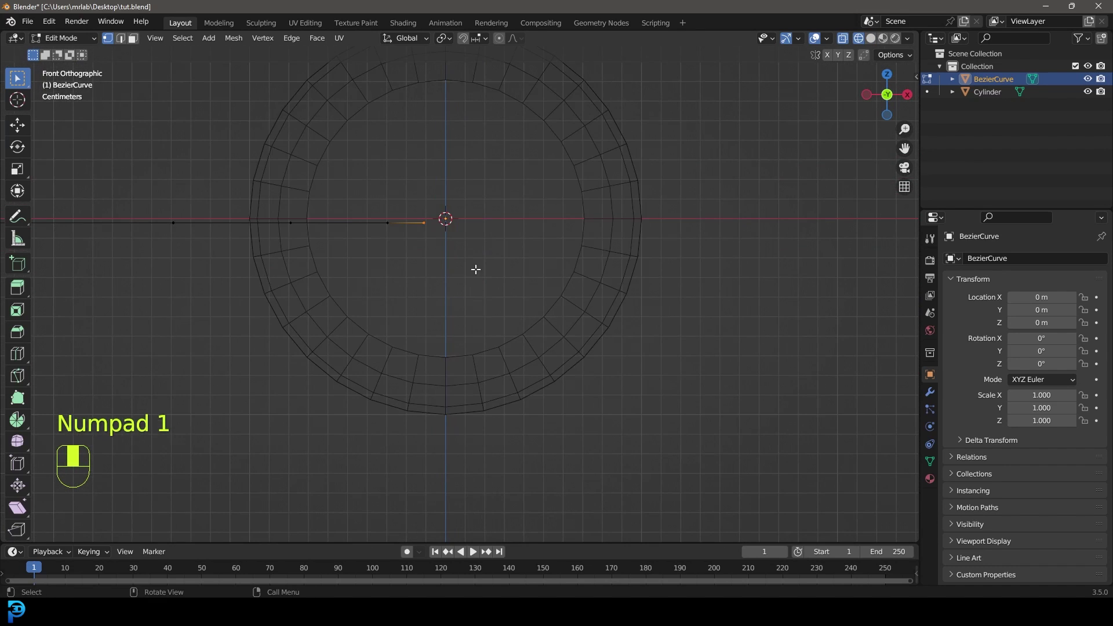
key("g")
key("x")
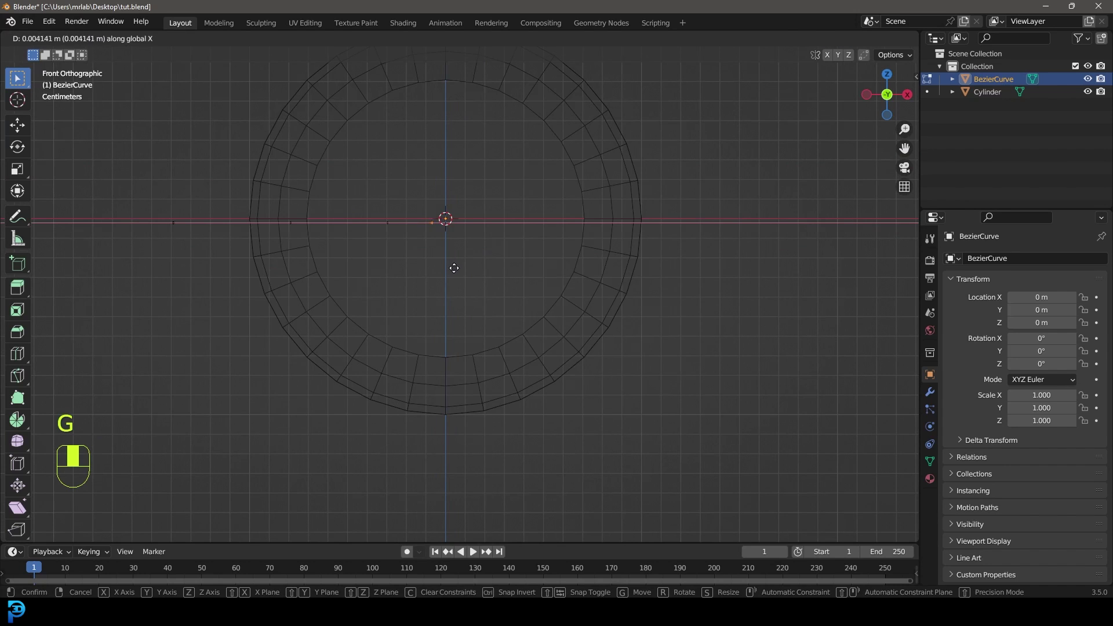
left_click(461, 270)
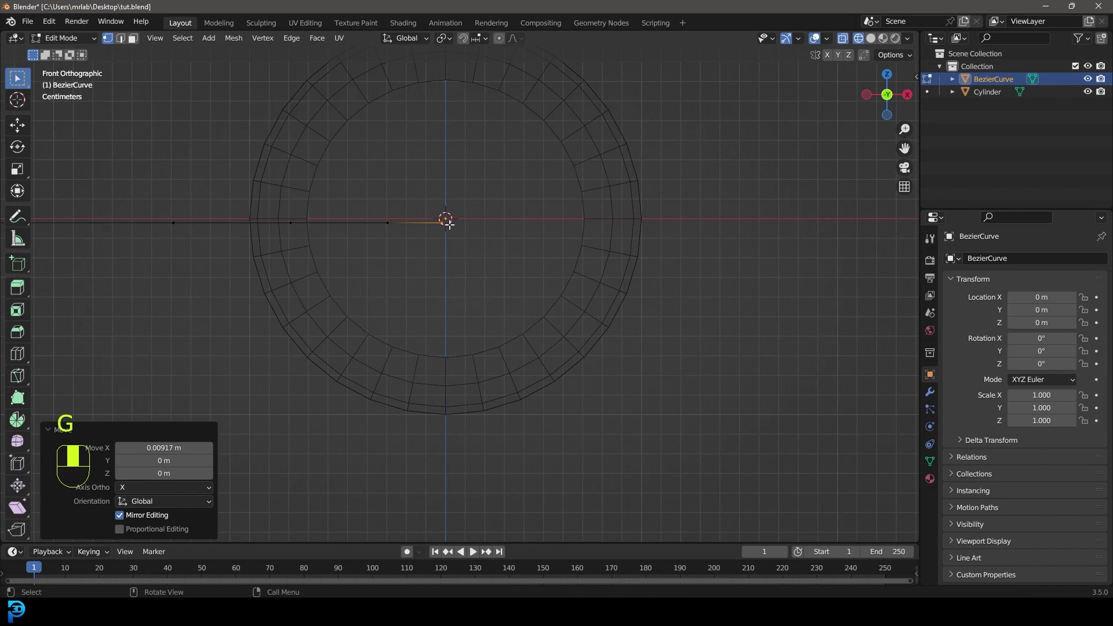
Add a Mirror modifier on the X axis to the rolled sheet
left_click(931, 392)
left_click(974, 258)
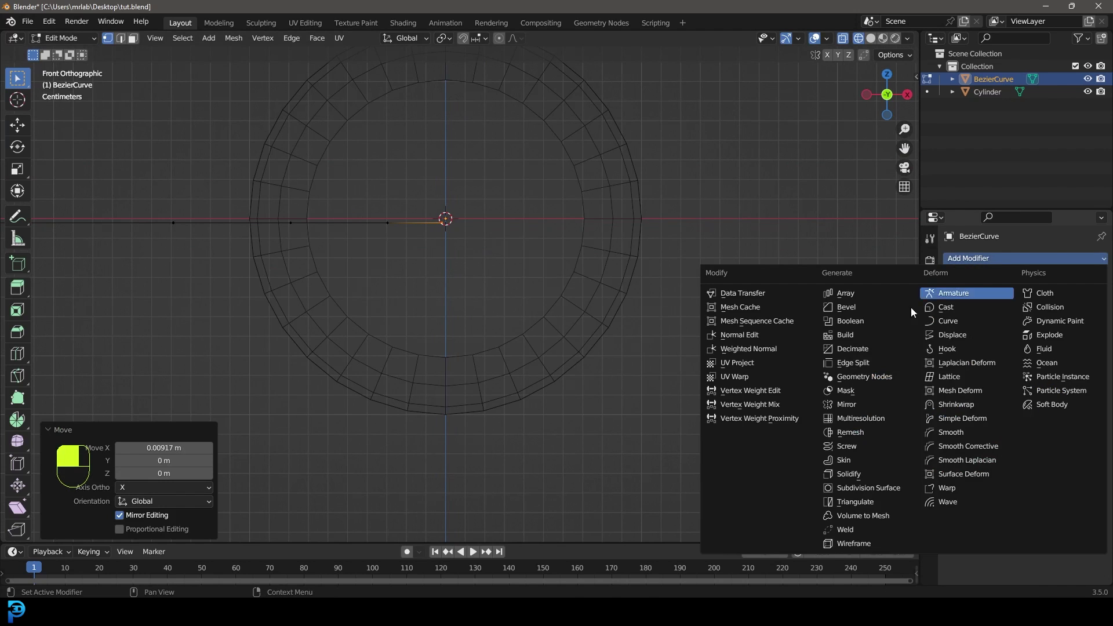
left_click(864, 404)
scroll(468, 196, "down", 5)
scroll(469, 196, "down", 6)
middle_click_drag(429, 230, 437, 228, "shift")
scroll(437, 229, "up", 7)
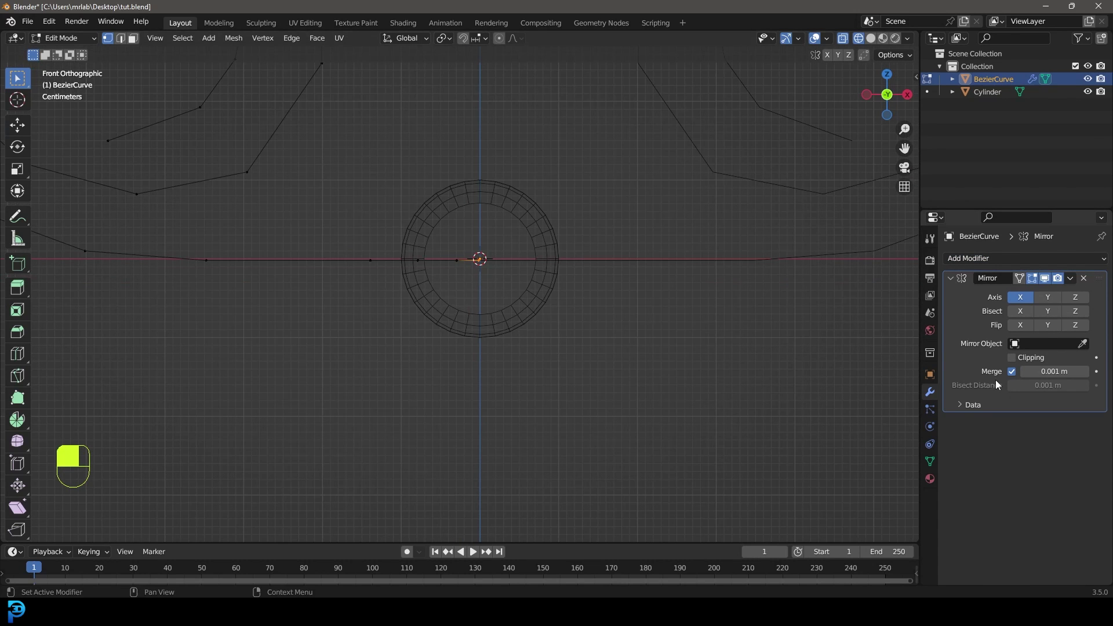
Enable Clipping on the mirror and move the tail's end vertices along X onto the mirror centre line
scroll(619, 259, "up", 1)
key("g")
key("x")
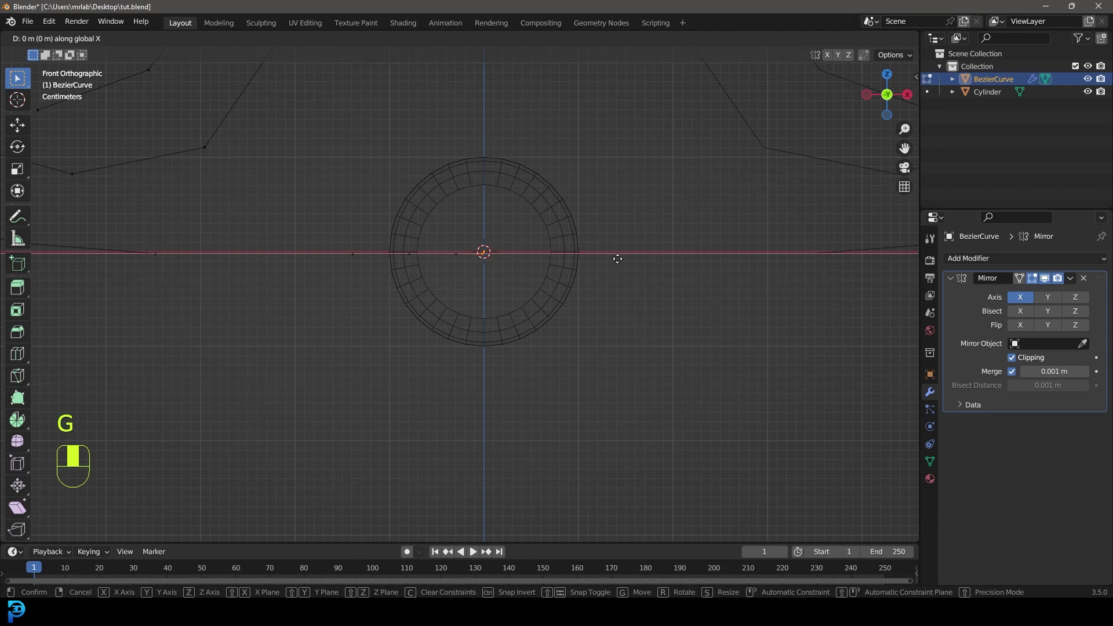
left_click(898, 264)
In solid shading, scale the whole rolled sheet by 3.317 along Y
middle_click_drag(621, 174, 557, 295)
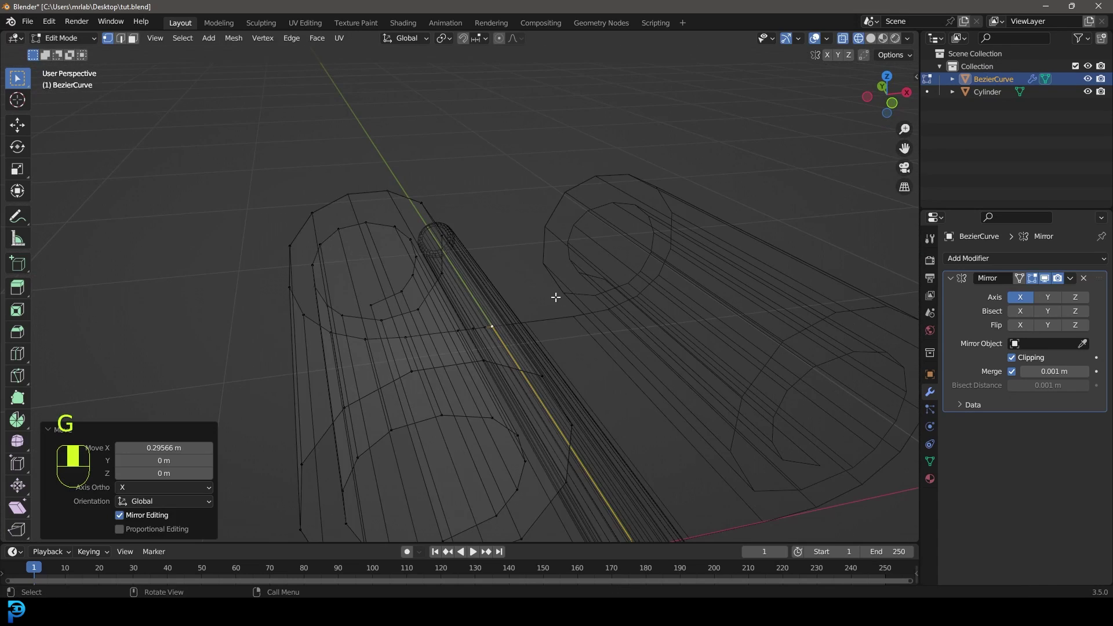
key("z")
scroll(613, 317, "down", 5)
mouse_move(613, 318)
middle_mouse_down()
mouse_move(574, 338)
mouse_move(594, 348)
mouse_move(594, 331)
mouse_move(617, 365)
middle_mouse_up()
scroll(573, 338, "down", 4)
key("a")
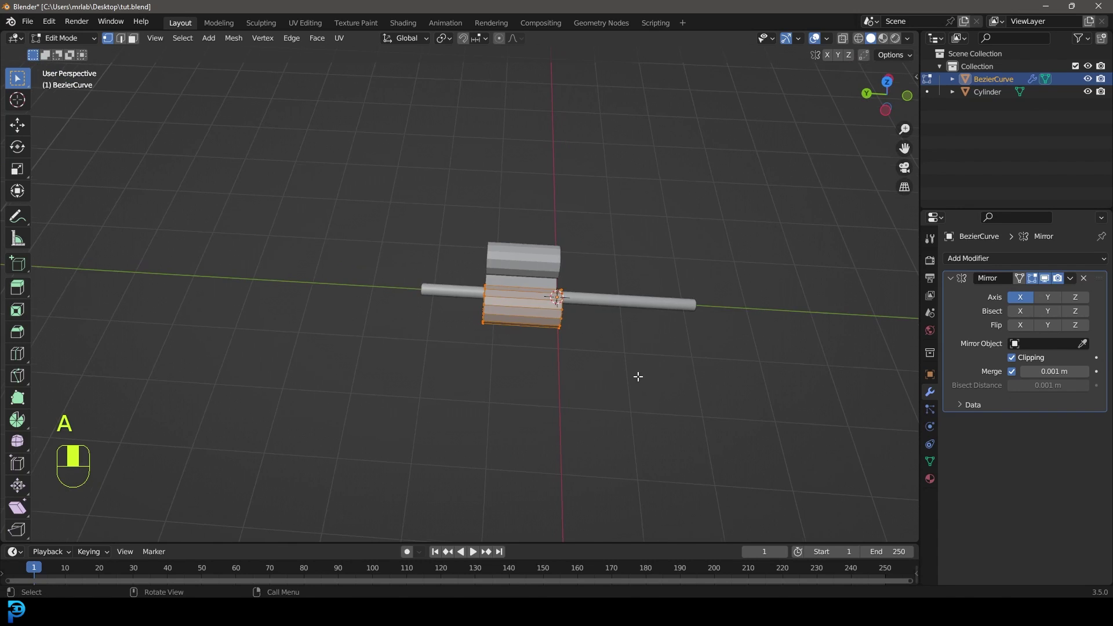
key("s")
key("y")
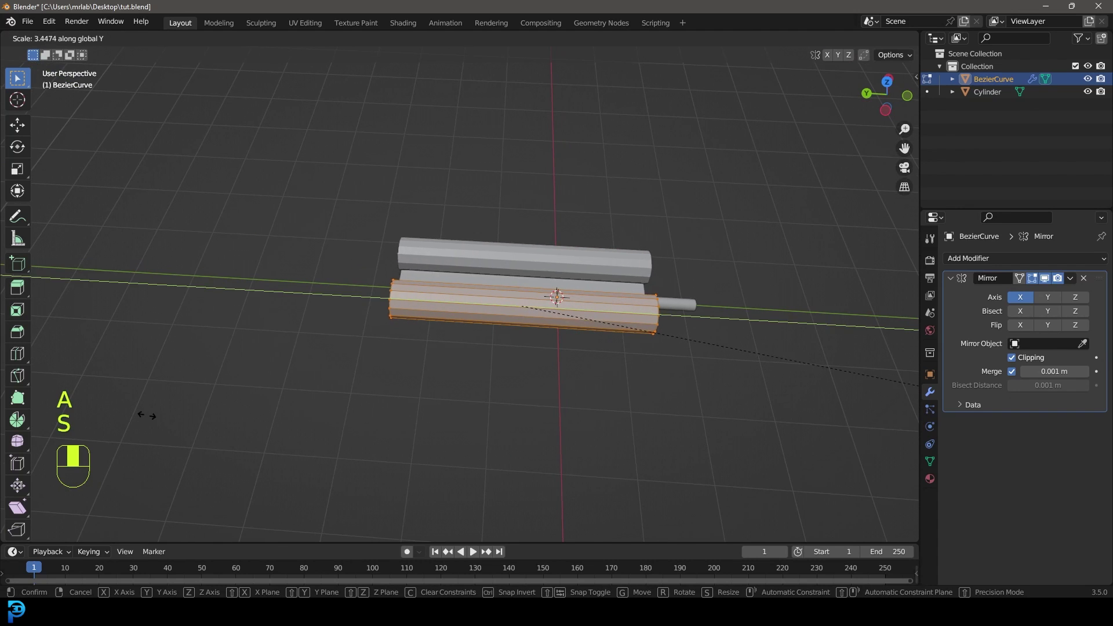
left_click(127, 414)
In top view, move the rolled sheet -0.54531 m along Y to centre it on the rod
key("KP_7")
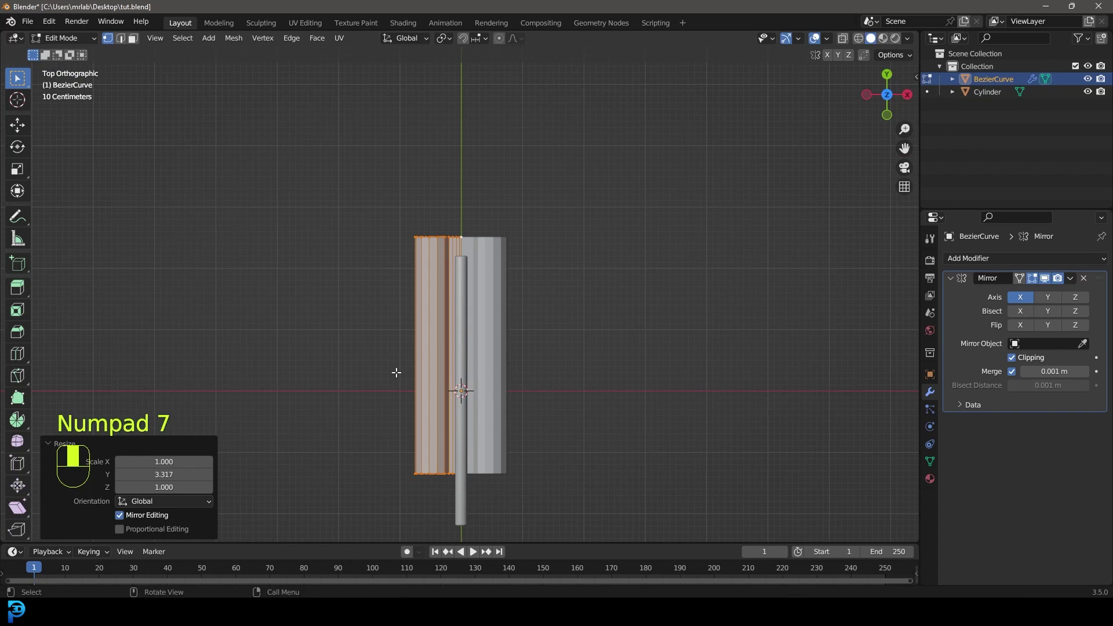
middle_click_drag(409, 350, 410, 256, "shift")
key("g")
middle_click(473, 269)
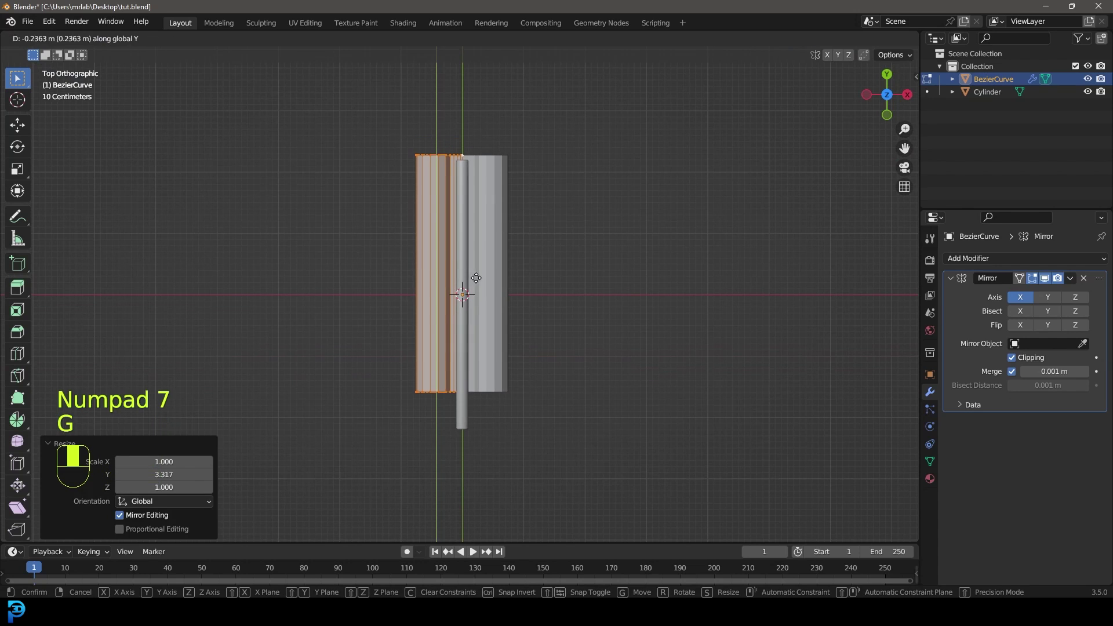
left_click(495, 330)
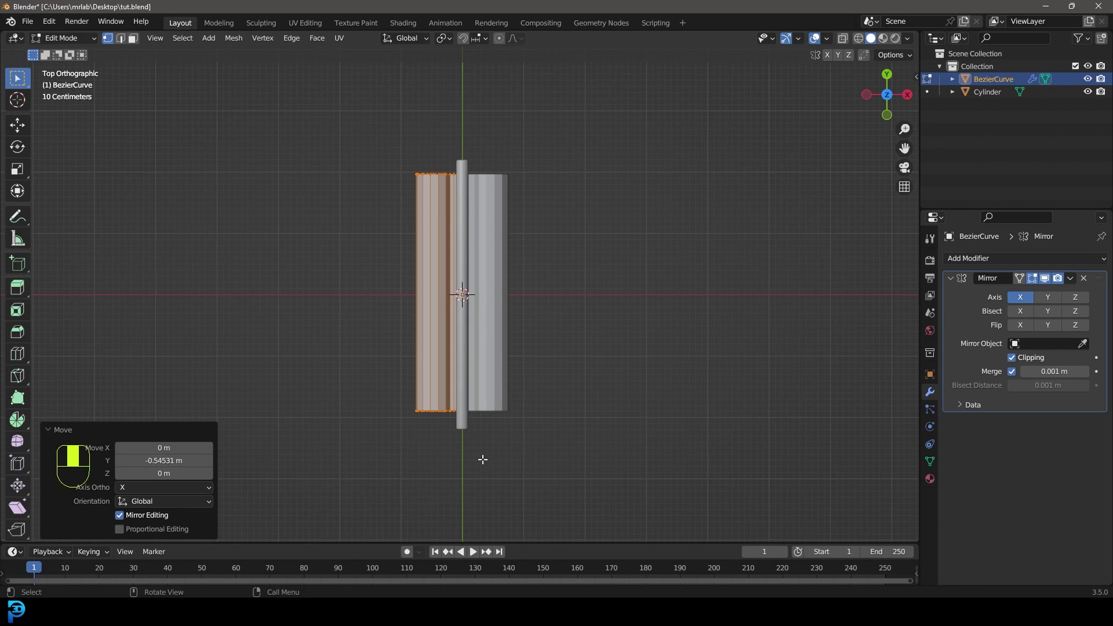
In wireframe front view, move the rod -0.47915 m along X and 0.35387 m along Z into the negative-X roll
key("KP_1")
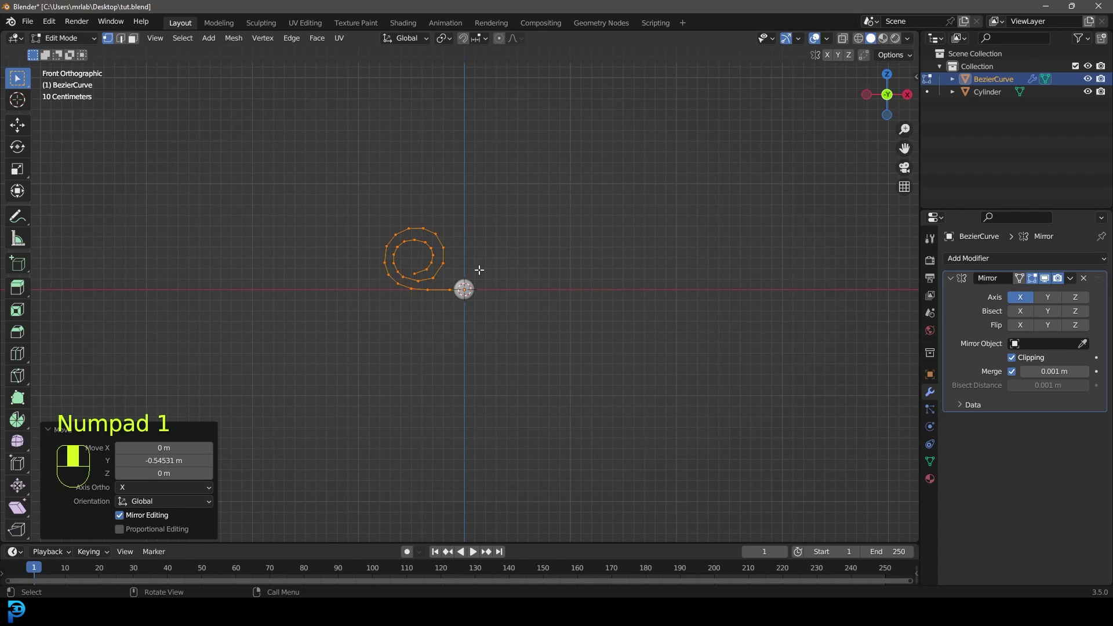
key("Tab")
left_click(477, 275)
key("z")
middle_click_drag(465, 279, 508, 340, "shift")
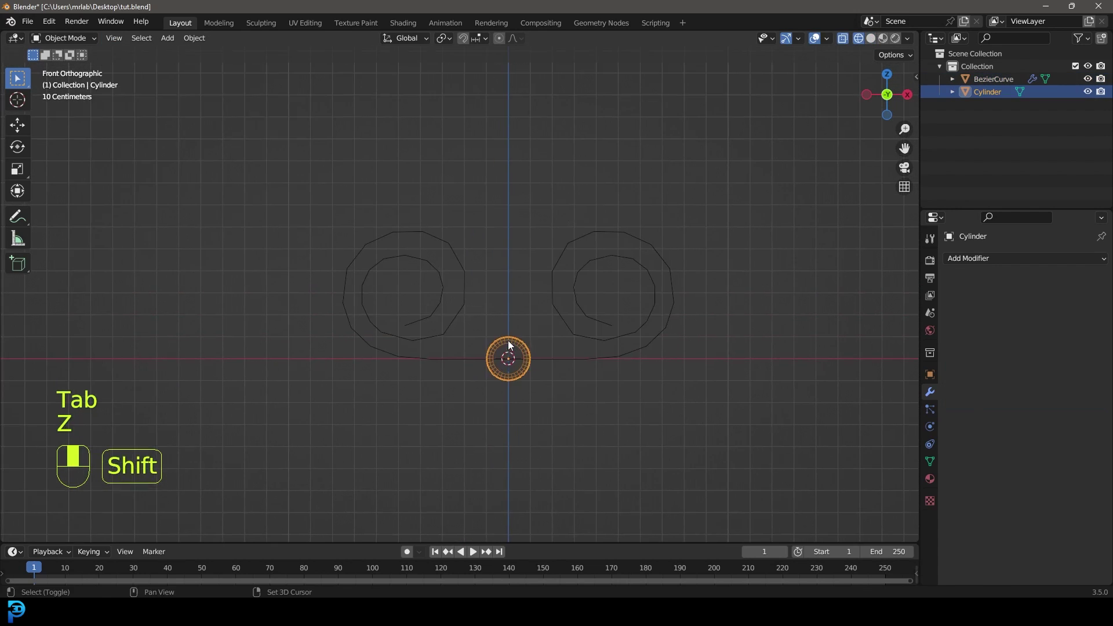
key("g")
left_click(437, 286)
scroll(458, 278, "down", 3)
middle_click_drag(472, 274, 456, 301)
key("z")
scroll(421, 337, "down", 2)
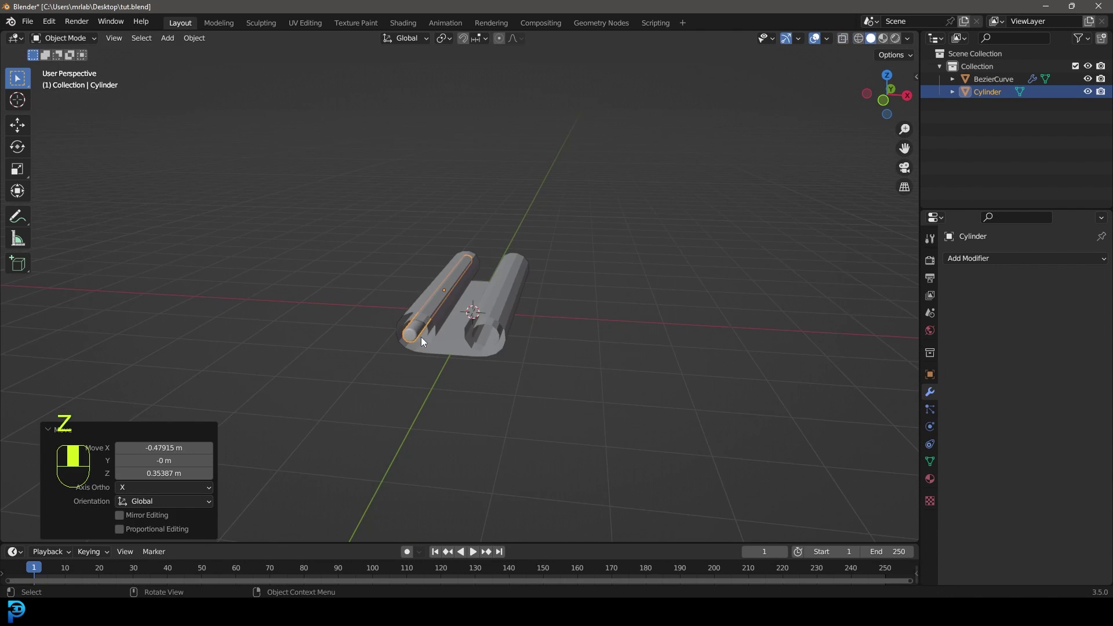
Apply Shade Smooth to the rod and to the rolled sheet
scroll(340, 382, "up", 4)
right_click(287, 367)
left_click(287, 352)
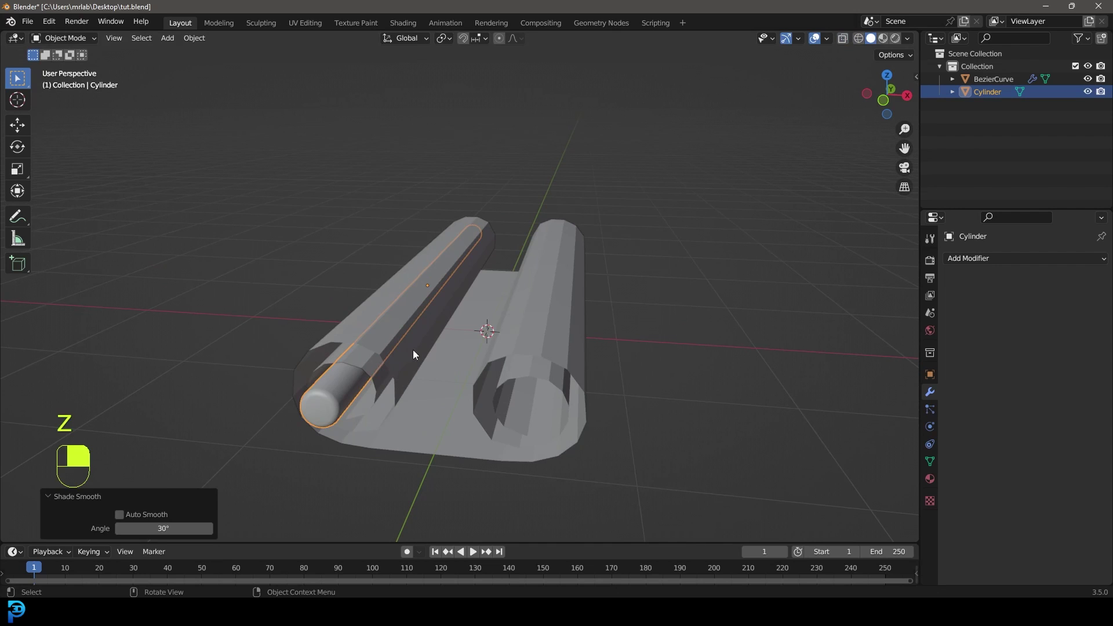
left_click(426, 300)
right_click(365, 250)
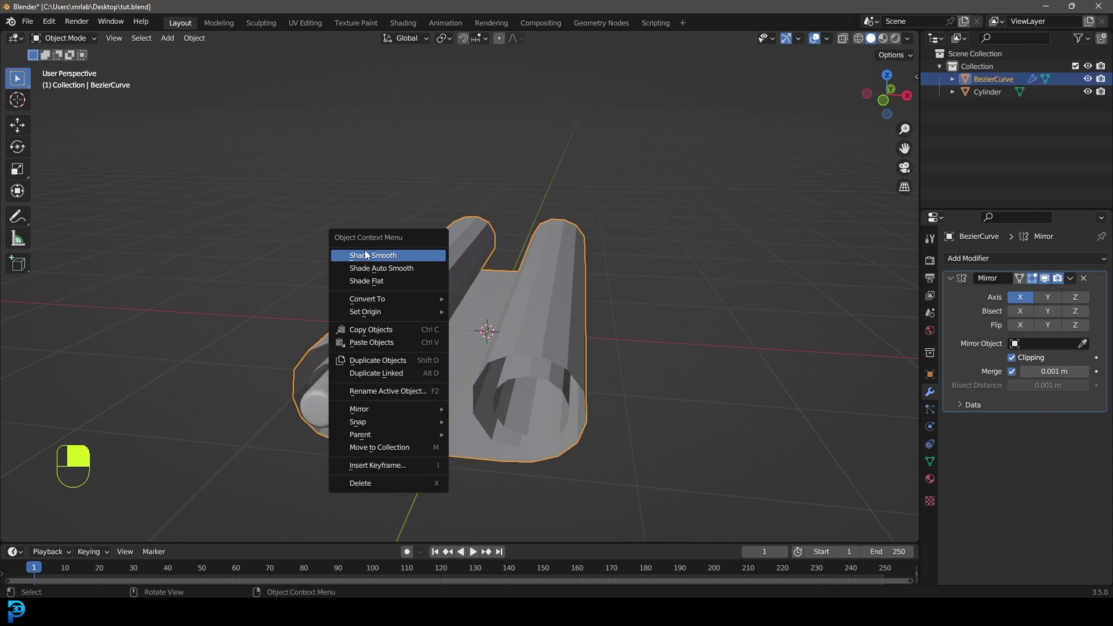
left_click(364, 250)
middle_click_drag(502, 290, 452, 322)
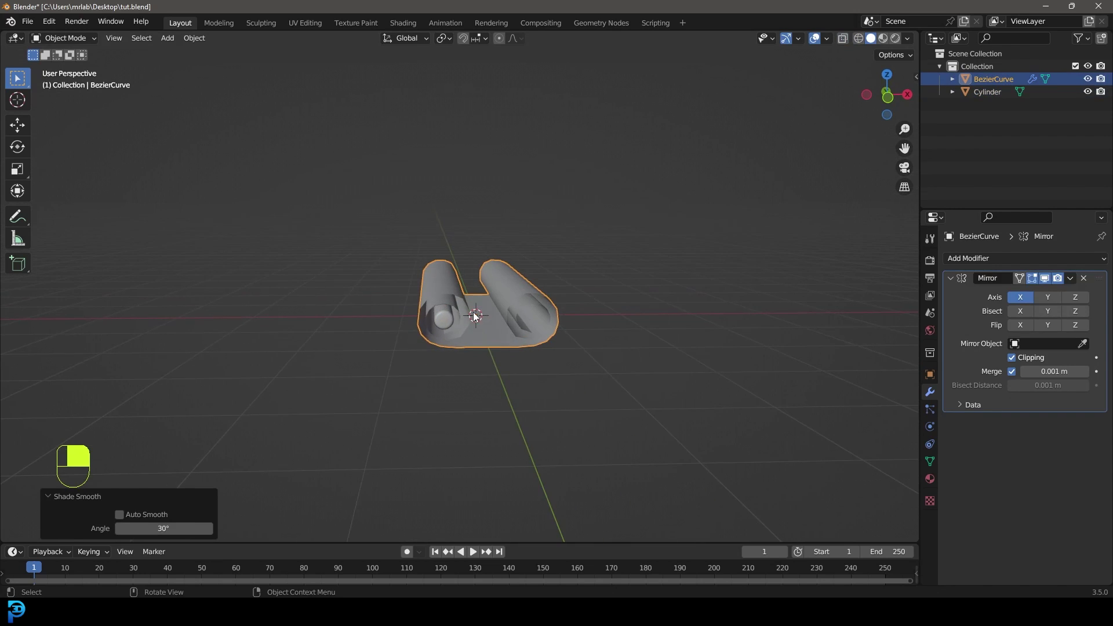
Duplicate the rod in wireframe front view and place the copy inside the opposite mirrored roll
scroll(447, 329, "up", 2)
left_click(448, 326)
key("KP_1")
scroll(439, 329, "up", 3)
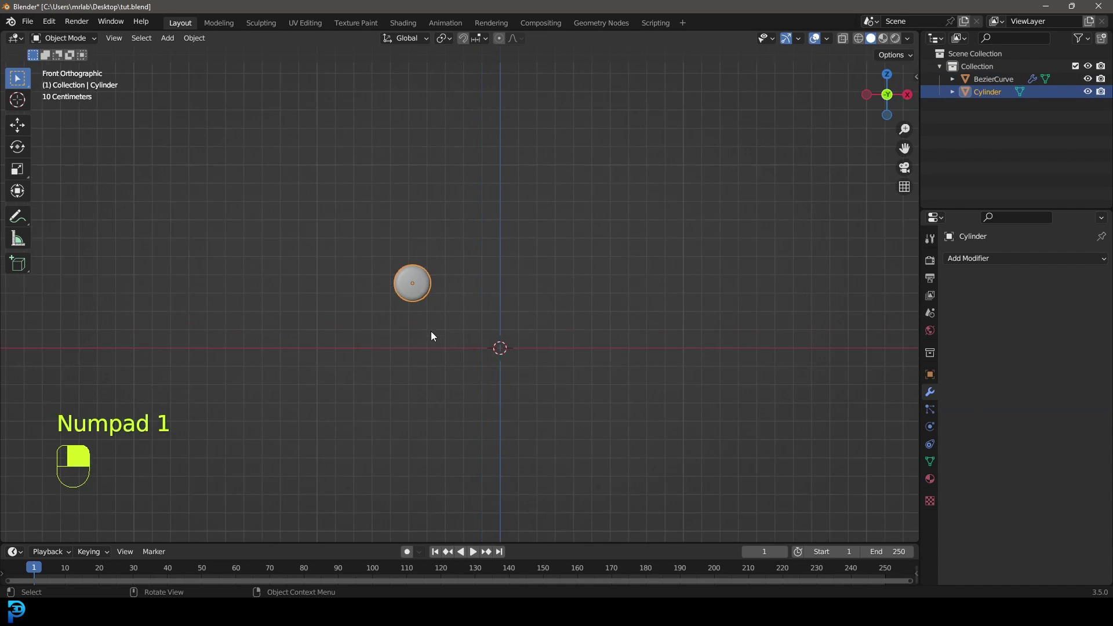
key("z")
left_click(357, 301)
key("shift+d")
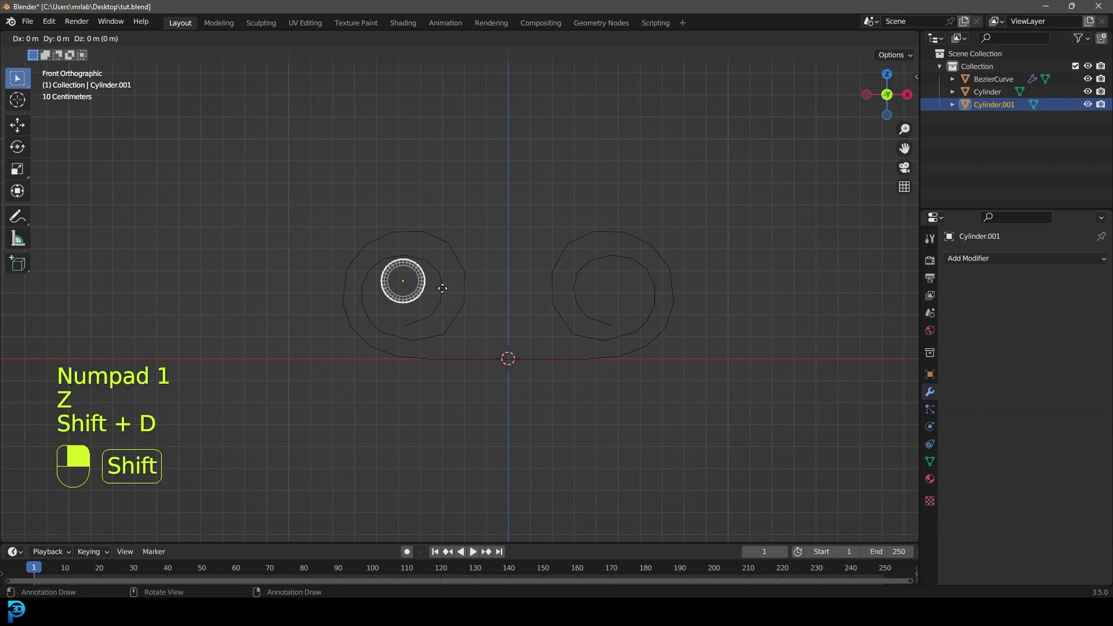
left_click(652, 283)
key("z")
left_click(663, 260)
middle_click_drag(664, 260, 538, 297)
Add a mesh plane at the origin and scale it up uniformly to about 4.5 times as the ground
key("alt+a")
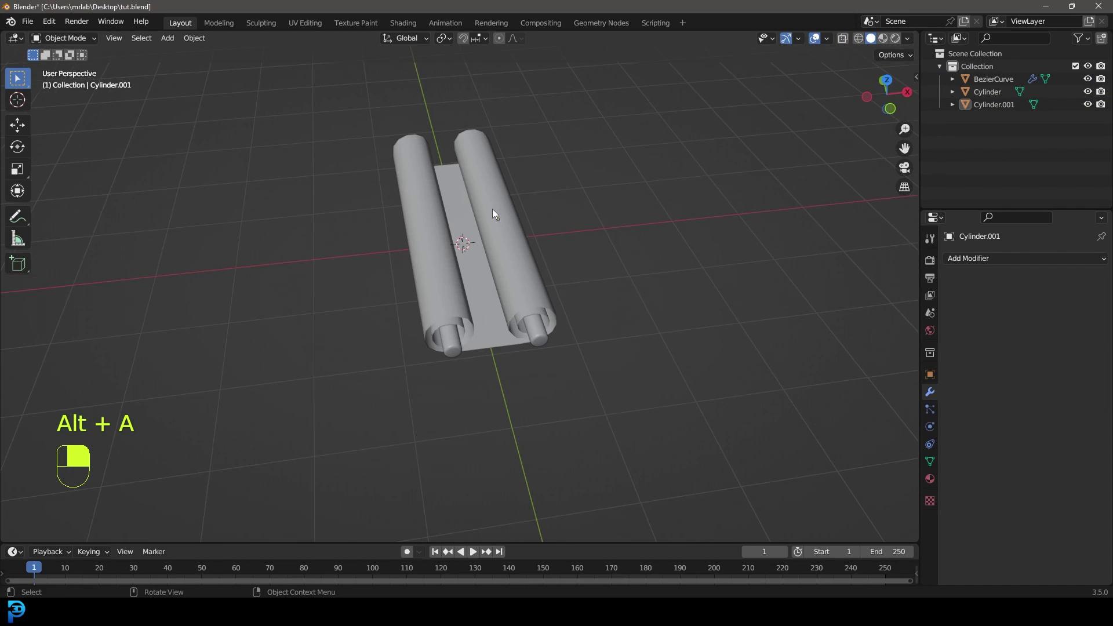
middle_click_drag(493, 208, 488, 207)
key("shift+a")
mouse_move(486, 195)
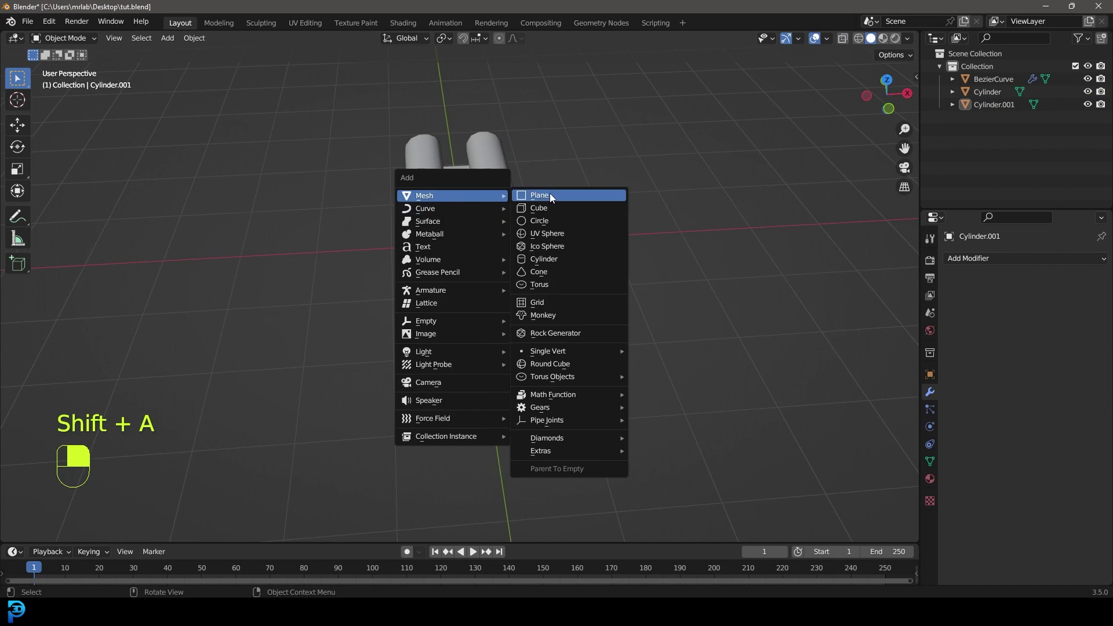
left_click(550, 193)
key("s")
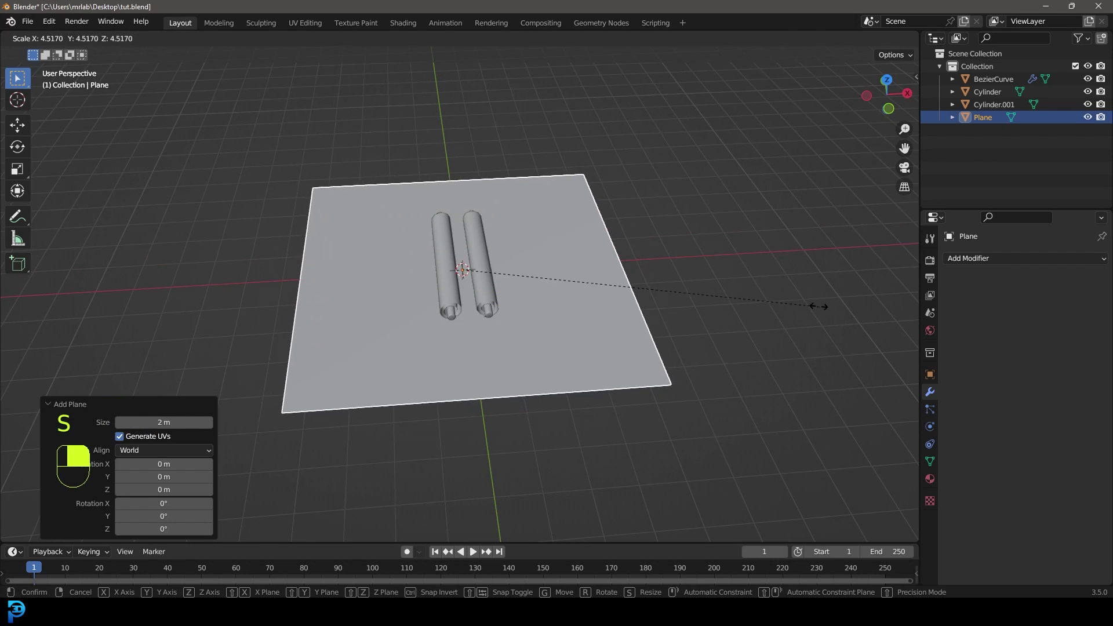
left_click(796, 307)
Scale the ground plane by 1.290 along X and apply its scale
key("s")
key("x")
left_click(721, 298)
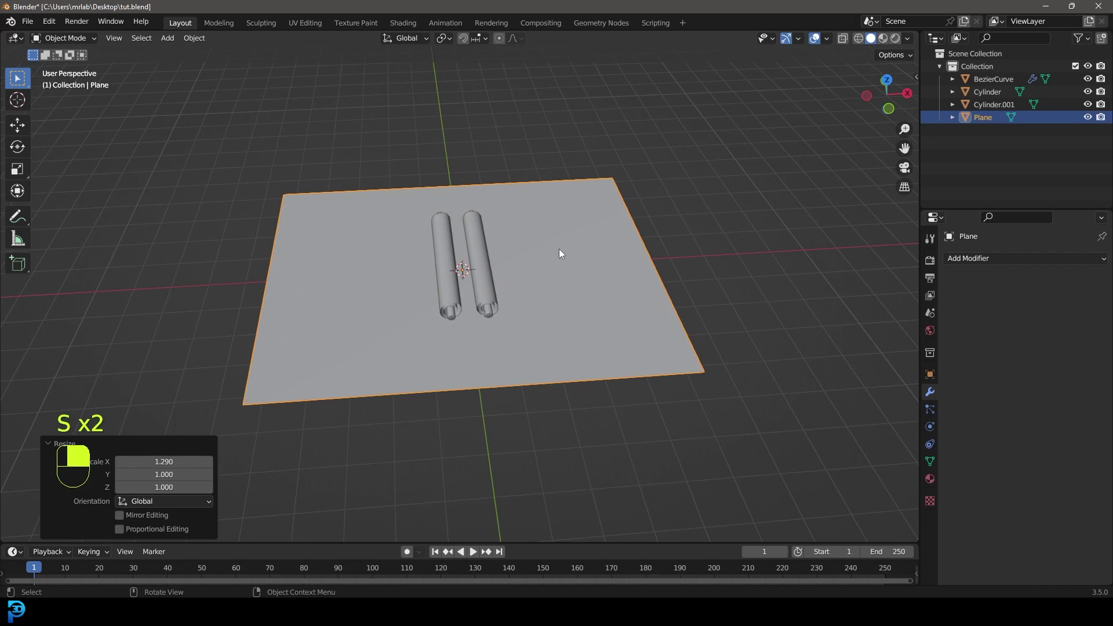
key("ctrl+a")
left_click(494, 272)
middle_click_drag(510, 297, 502, 270)
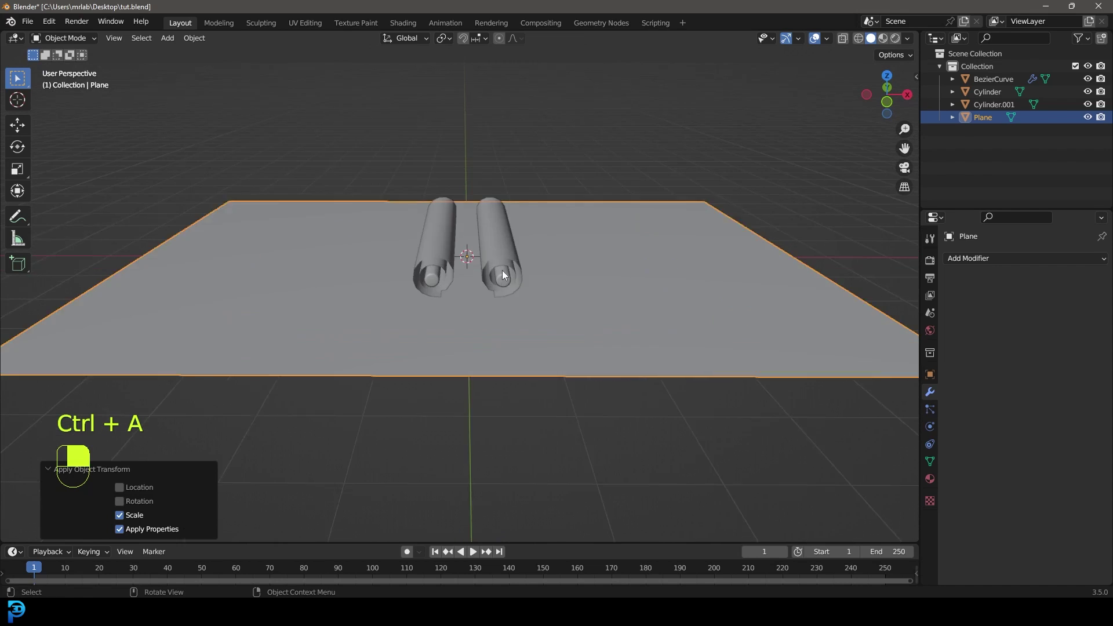
In Edit Mode, select the entire rolled sheet and raise it slightly along Z above the ground plane
key("KP_1")
key("z")
left_click(473, 273)
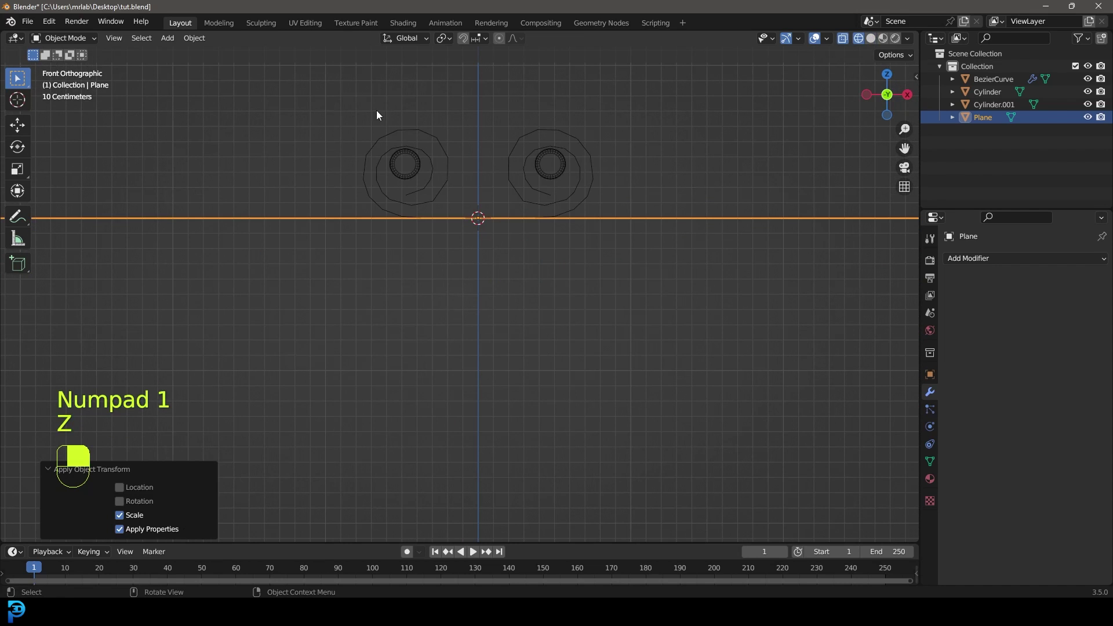
left_click(418, 142)
scroll(447, 203, "up", 4)
middle_click_drag(435, 234, 461, 297, "shift")
key("Tab")
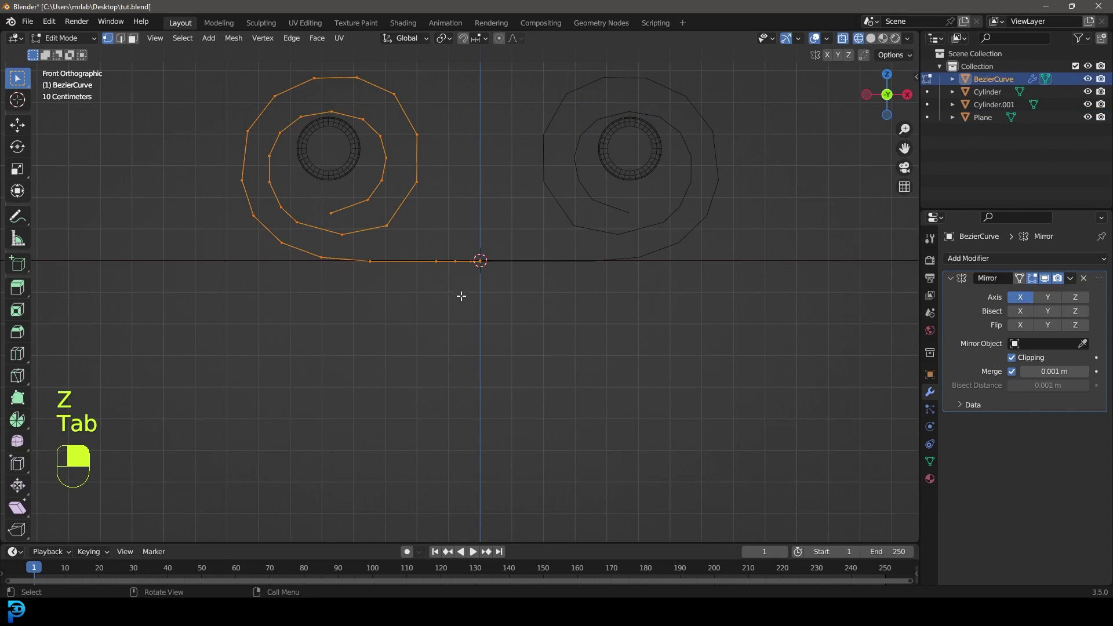
scroll(455, 300, "up", 5)
key("g")
key("z")
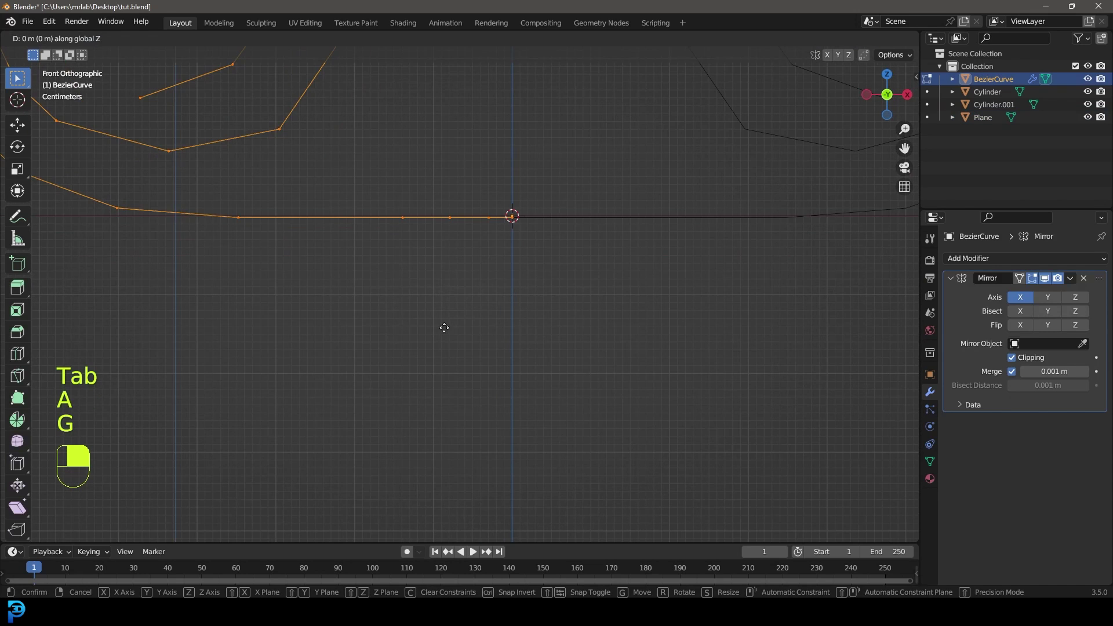
left_click(445, 289)
scroll(433, 244, "down", 5)
Switch to solid shading, return to Object Mode, and save the file
key("z")
middle_click_drag(303, 273, 370, 303)
middle_click_drag(547, 350, 492, 326)
key("Tab")
key("ctrl+s")
scroll(487, 316, "down", 2)
scroll(441, 325, "up", 4)
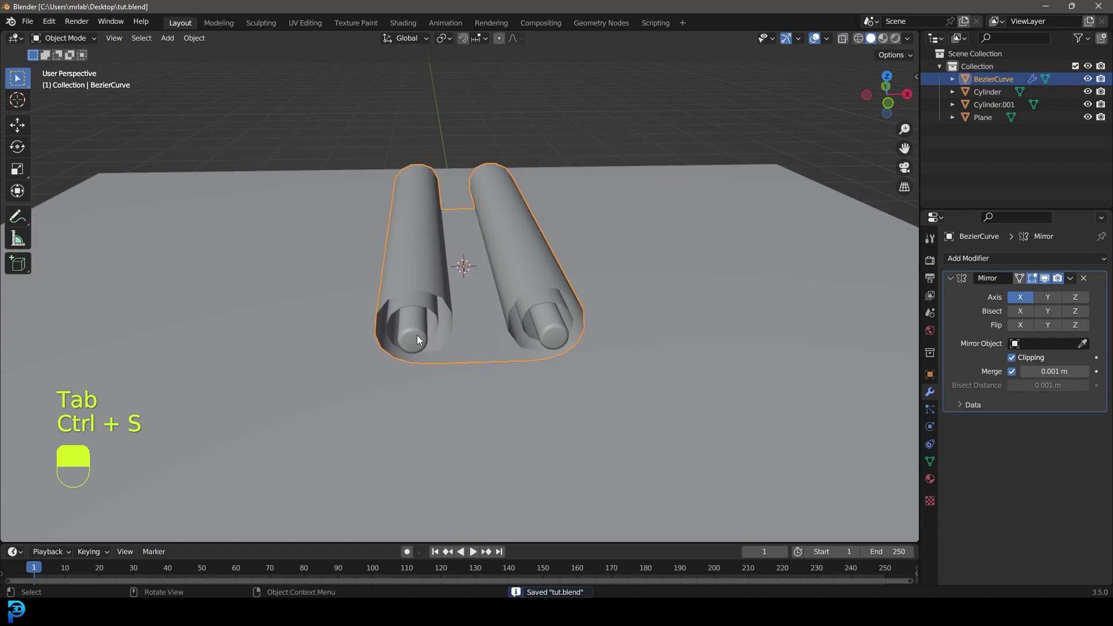
Add Collision physics to both rods and to the ground plane
left_click(417, 338)
left_click(930, 427)
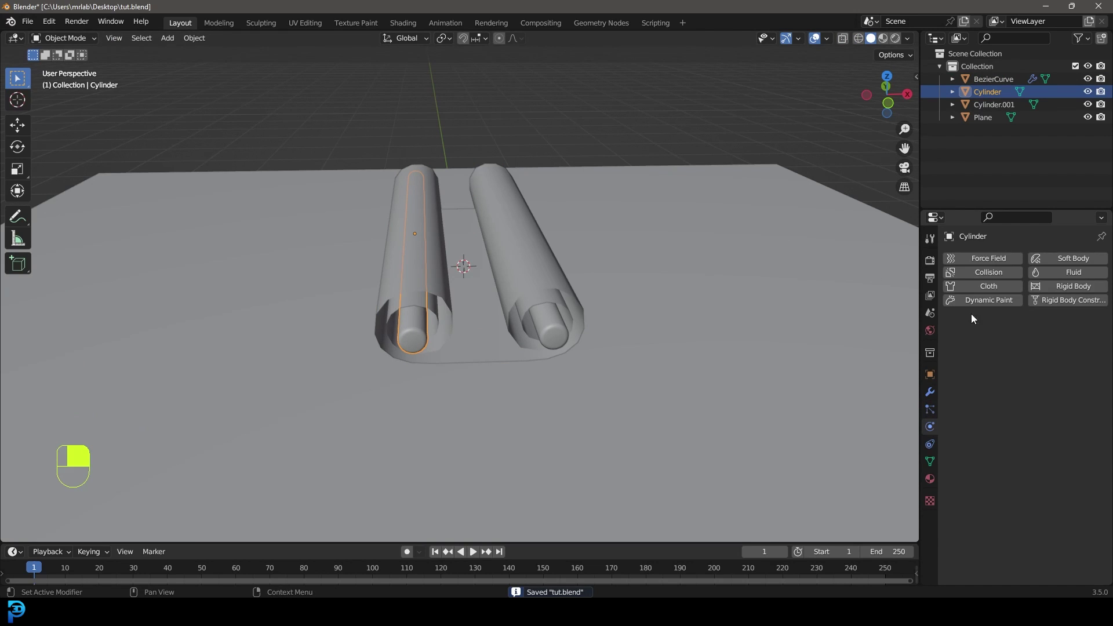
left_click(992, 274)
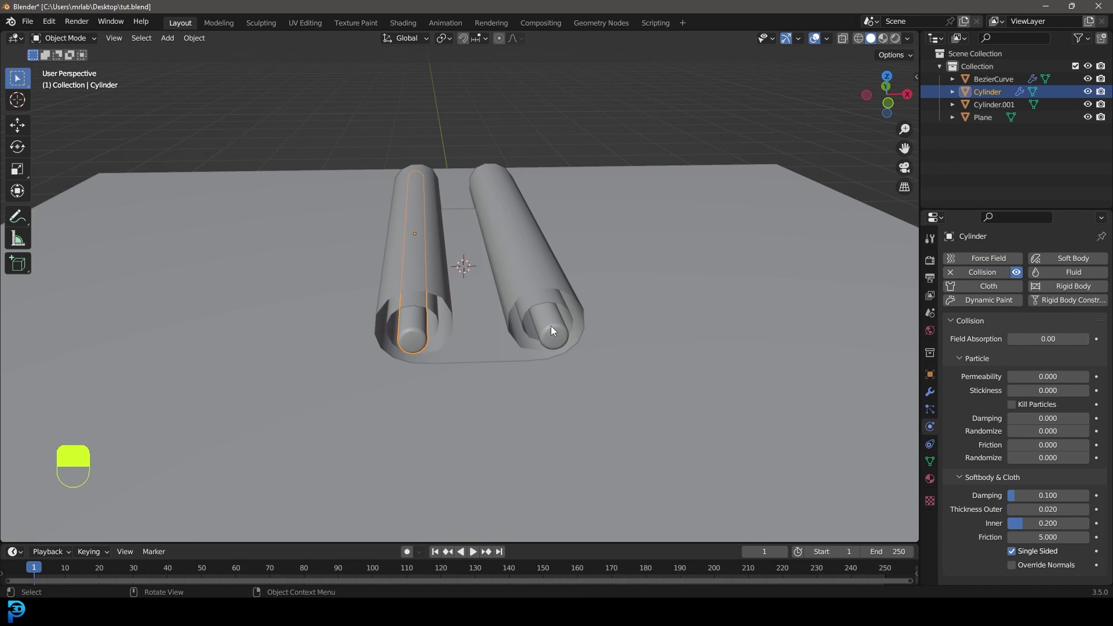
left_click(551, 326)
left_click(984, 272)
scroll(559, 299, "down", 3)
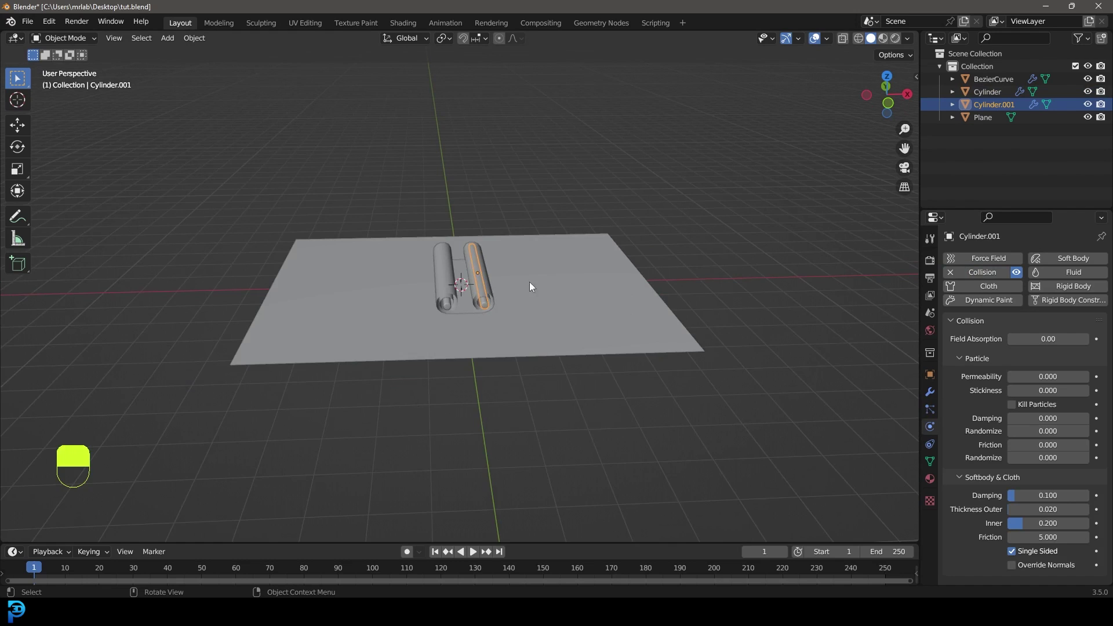
scroll(543, 267, "up", 4)
left_click(607, 240)
left_click(986, 271)
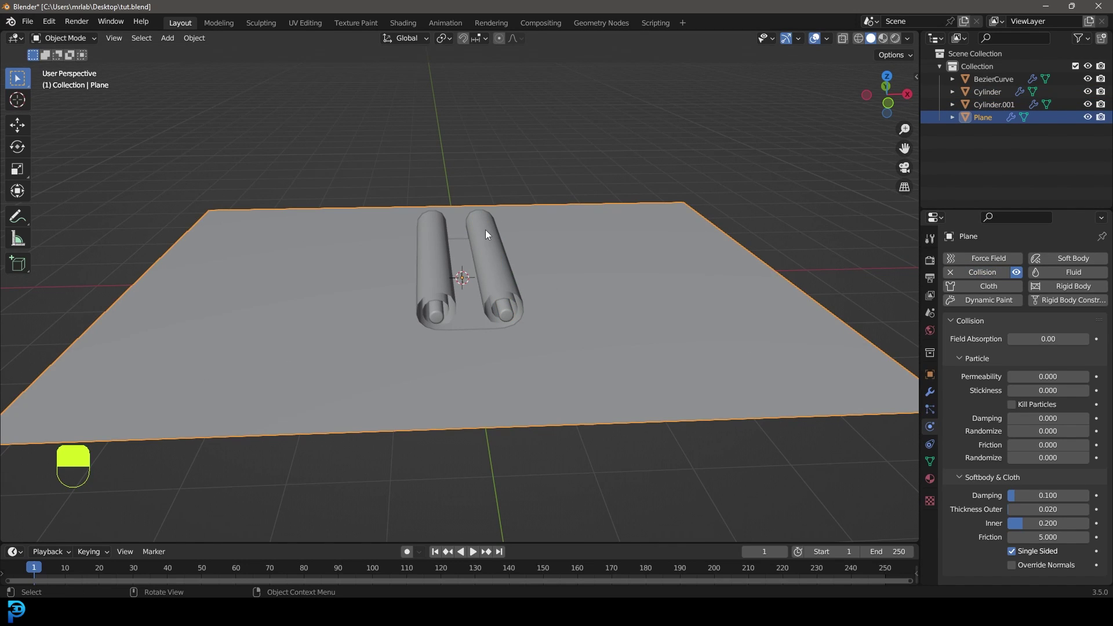
Add Cloth physics to the rolled sheet and enable Self Collisions
left_click(484, 231)
left_click(963, 284)
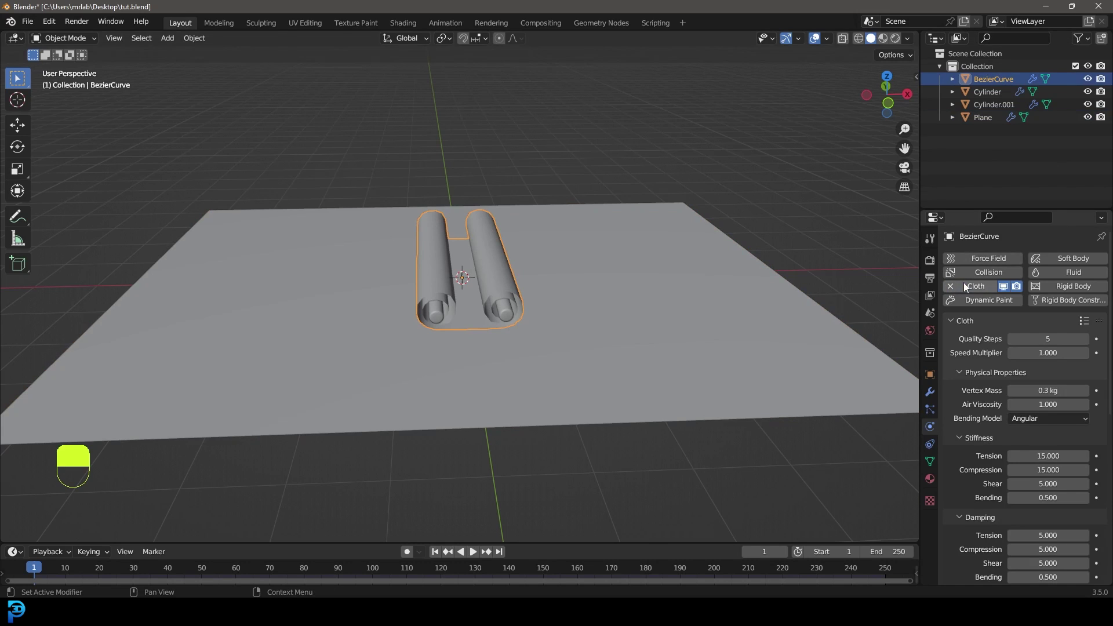
scroll(1048, 416, "down", 5)
scroll(1004, 419, "down", 10)
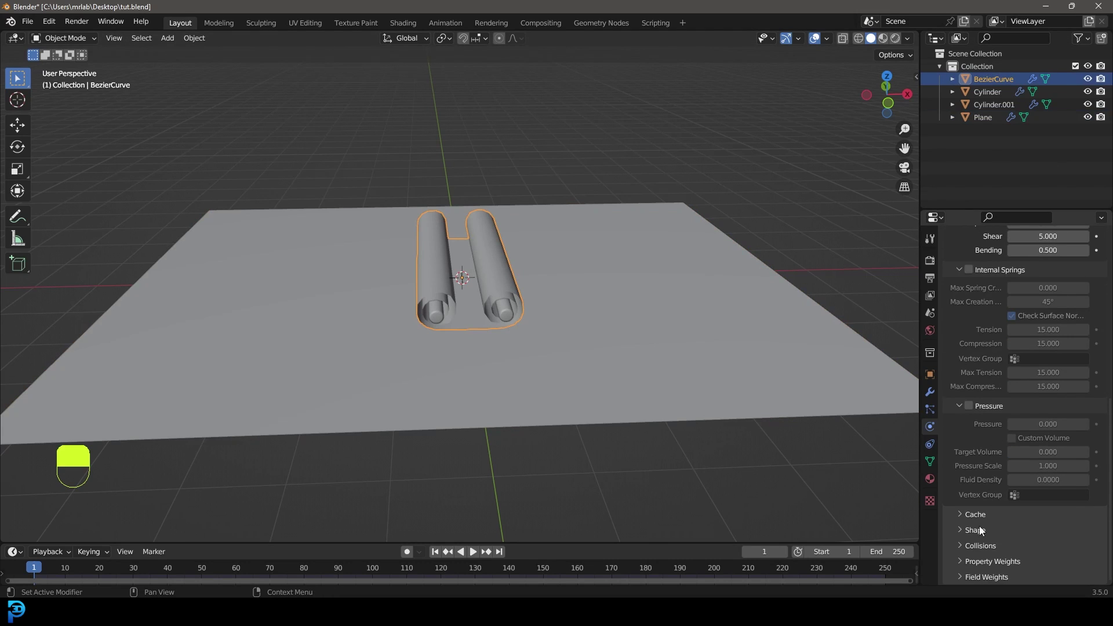
left_click(975, 544)
scroll(991, 539, "down", 5)
left_click(969, 525)
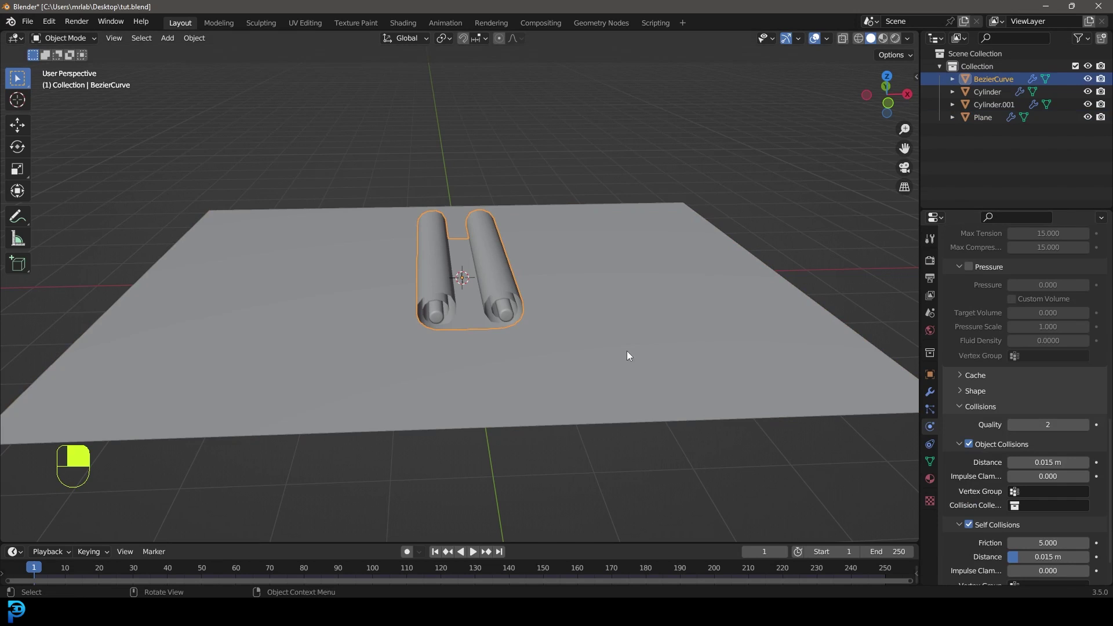
Save the file and deselect all objects
scroll(514, 260, "up", 2)
key("ctrl+s")
key("ctrl+s")
scroll(625, 270, "down", 3)
key("alt+a")
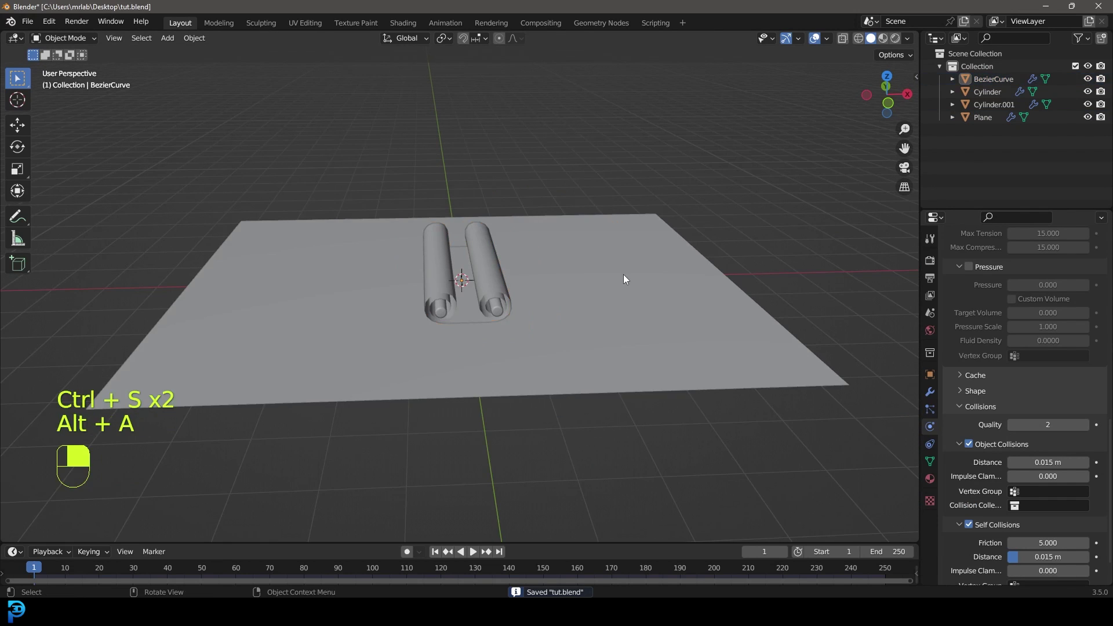
Enlarge the timeline, play the cloth simulation to check how the rolls behave, and return to frame 1
left_click_drag(300, 544, 294, 482)
key("space")
scroll(520, 259, "up", 3)
key("space")
key("shift+Left")
key("space")
key("space")
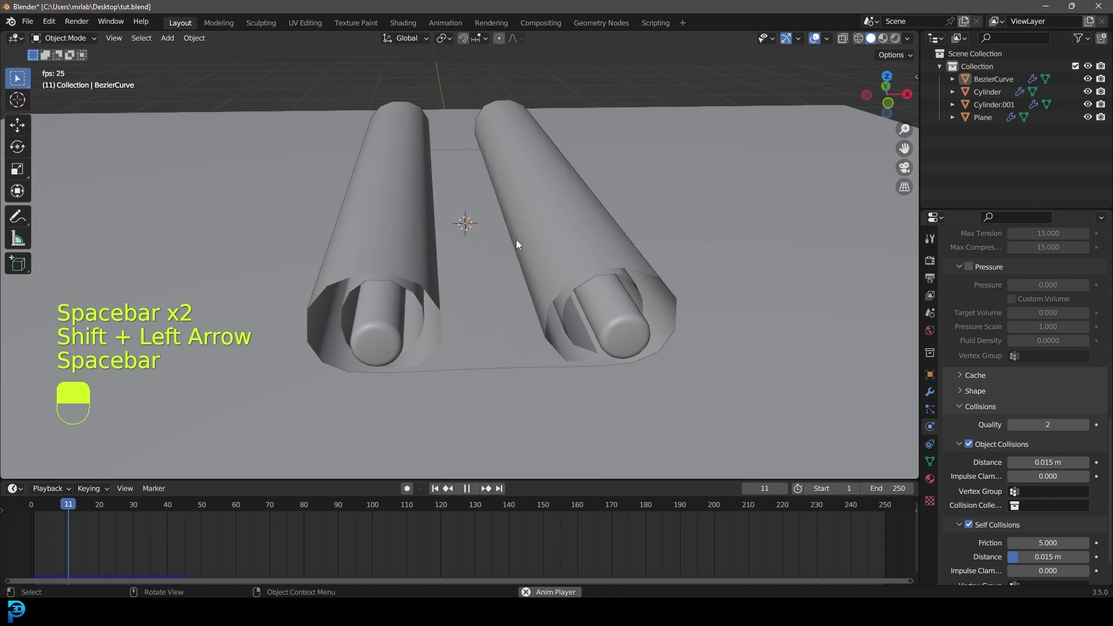
key("shift+Left")
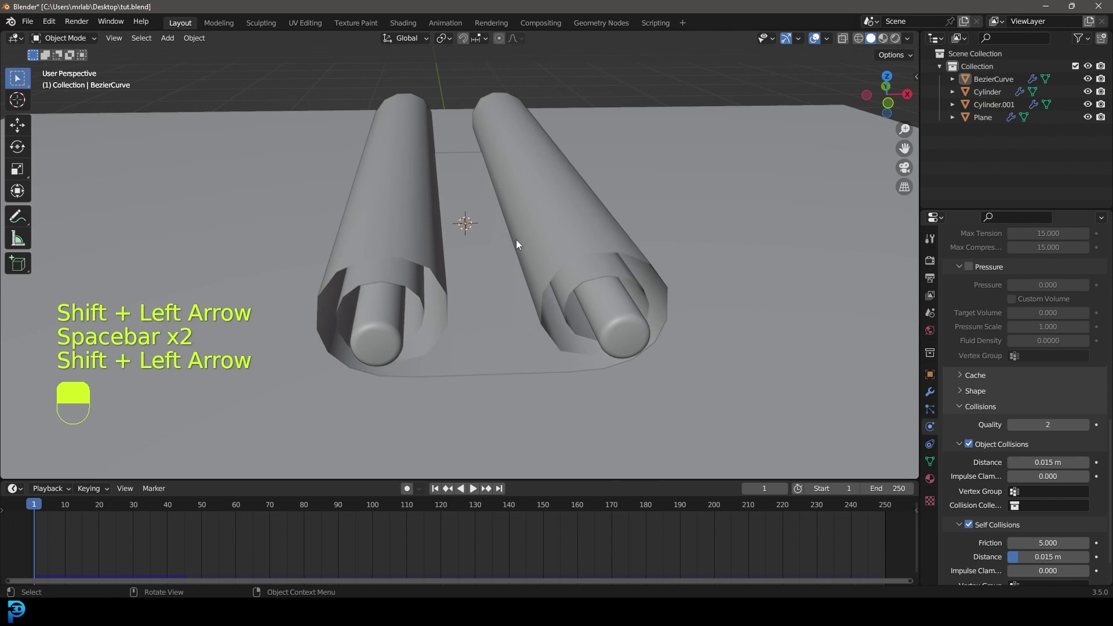
scroll(516, 244, "down", 4)
Select the negative-X rod, show the scene in wireframe front view, and enable Auto Keying
left_click(432, 287)
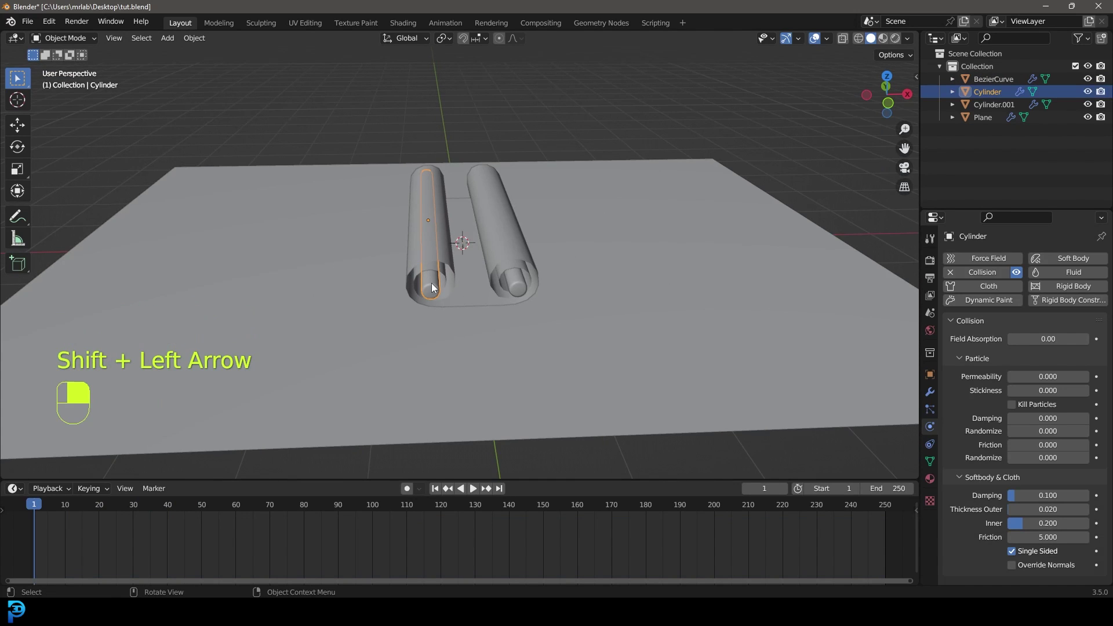
key("KP_1")
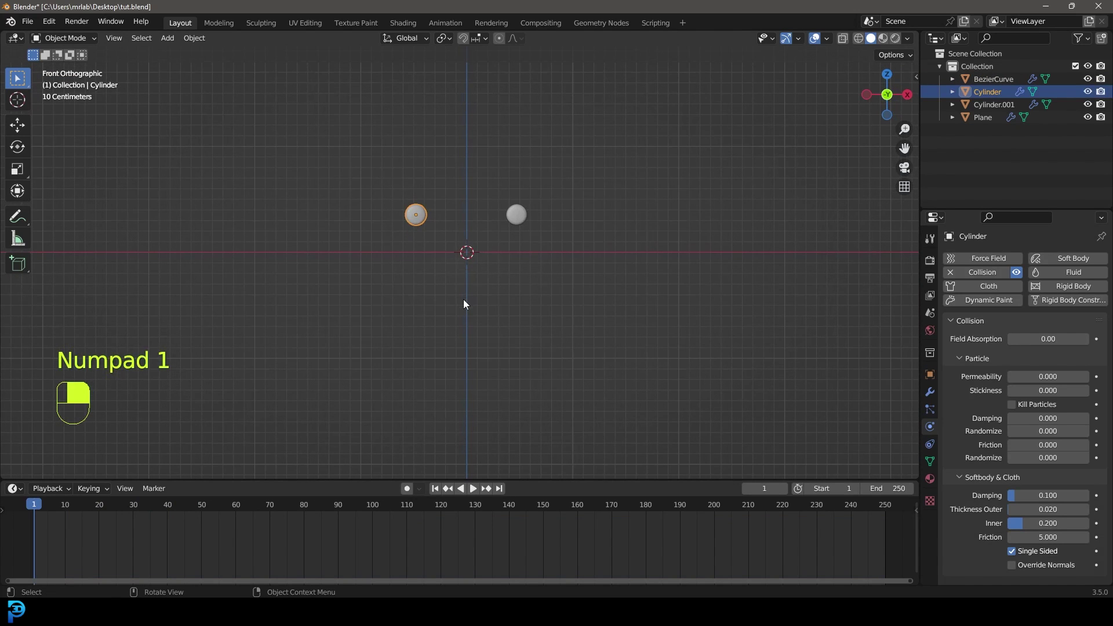
key("z")
scroll(406, 302, "up", 3)
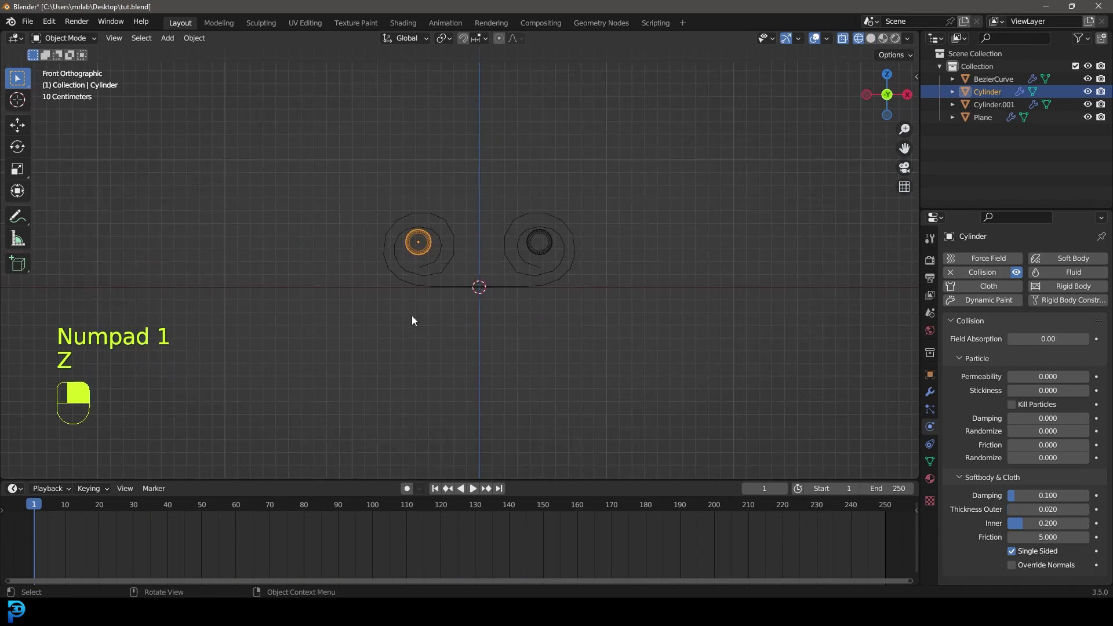
left_click(409, 489)
scroll(459, 263, "up", 2)
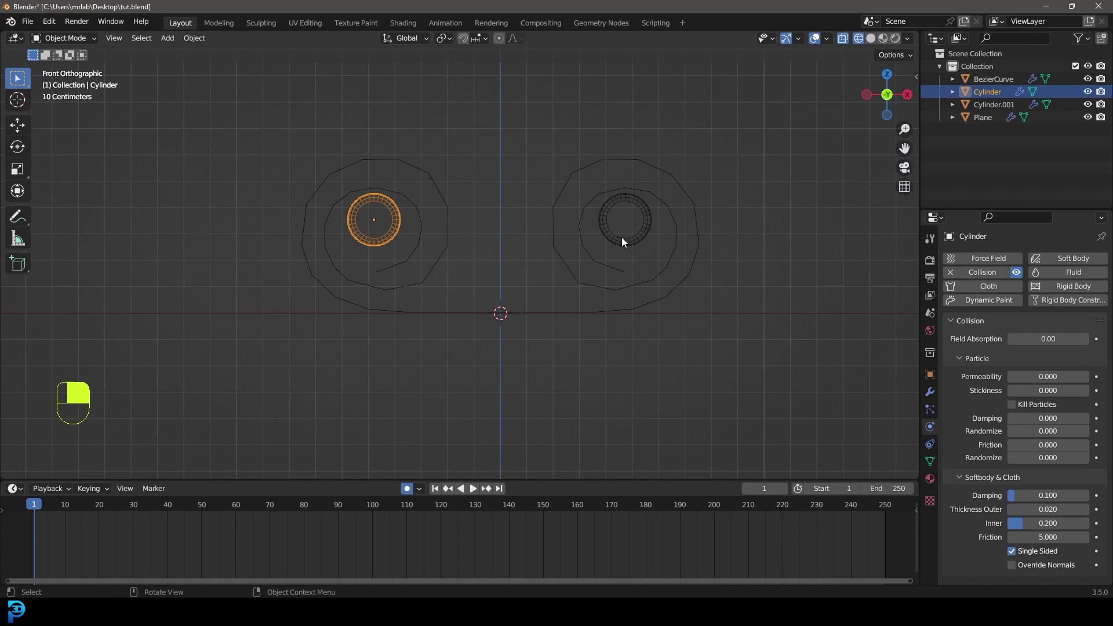
Select both rods and insert a Location keyframe at frame 1
left_click(625, 241, "shift")
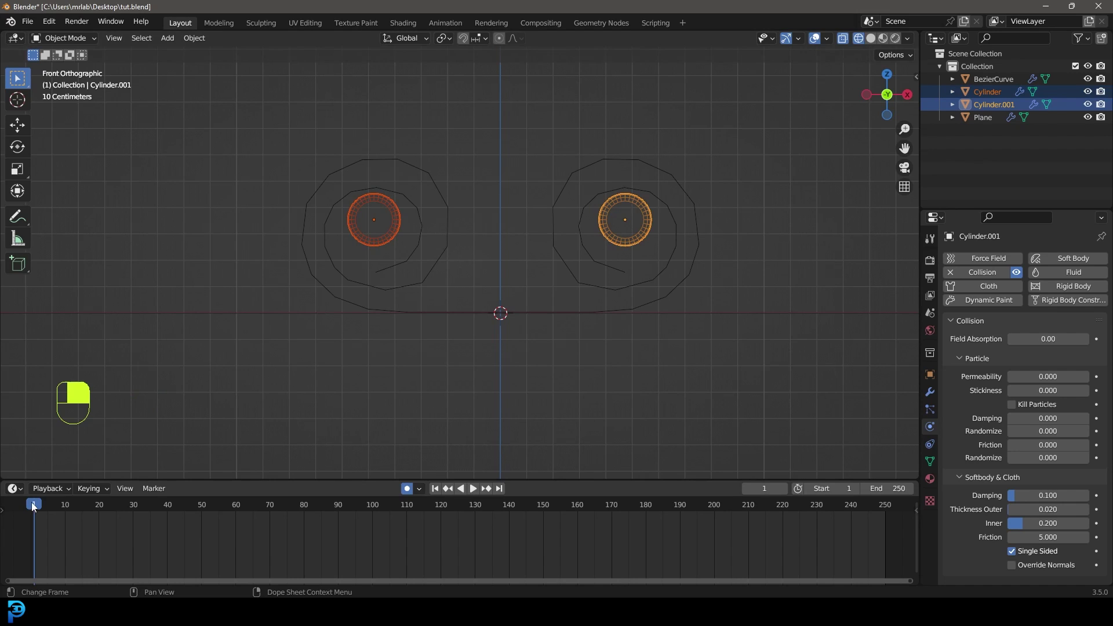
key("i")
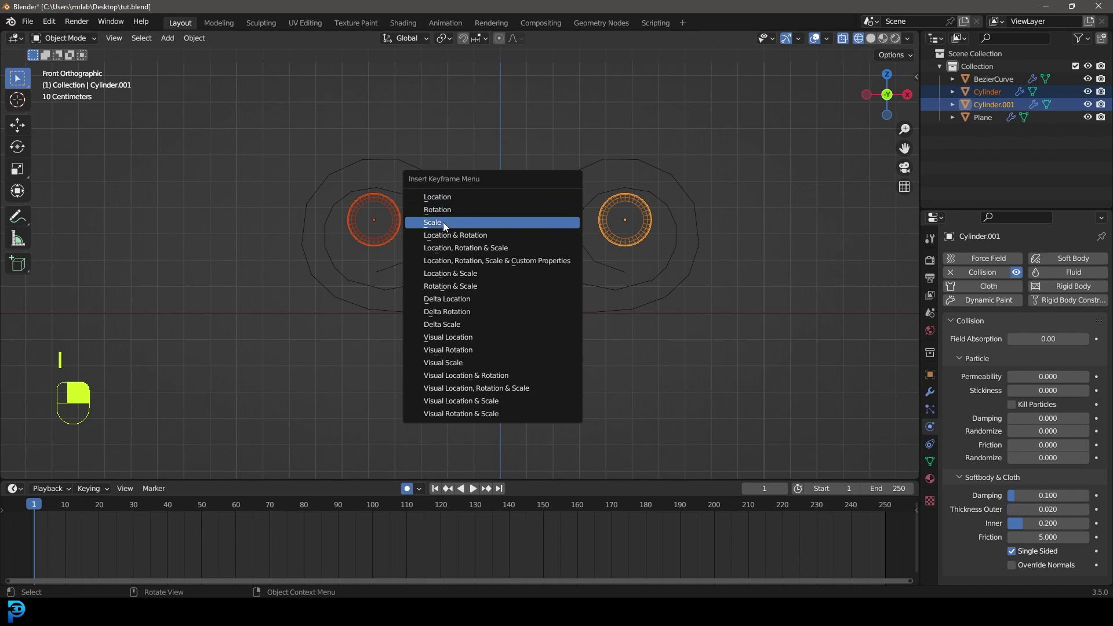
left_click(464, 197)
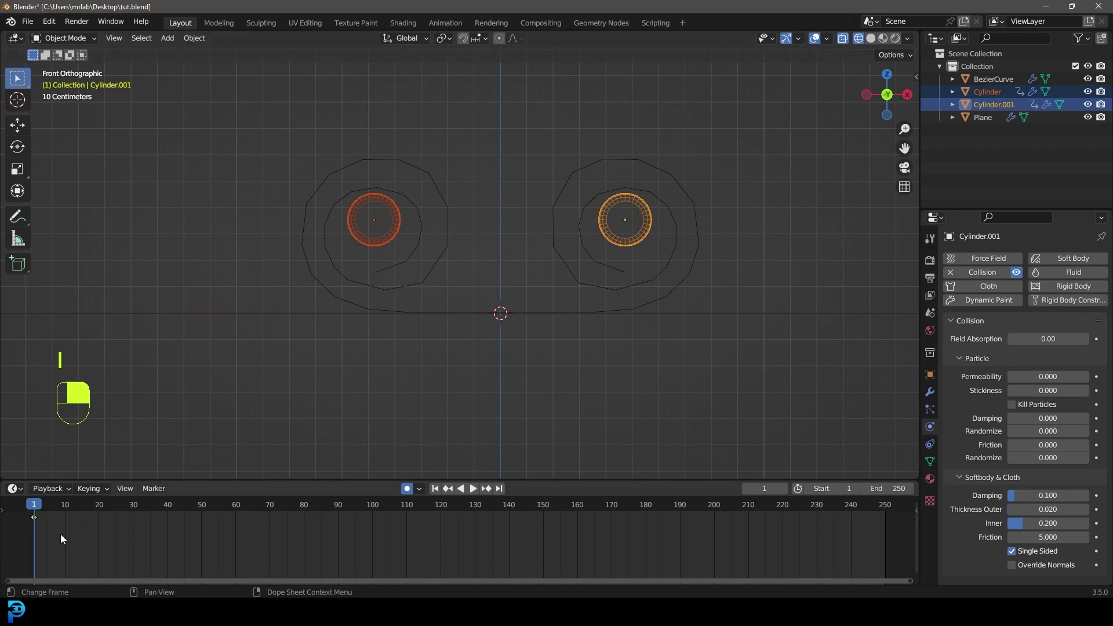
At frame 80, move the negative-X rod about 1.05 m outward along negative X with Auto Keying on
left_click_drag(29, 507, 305, 531)
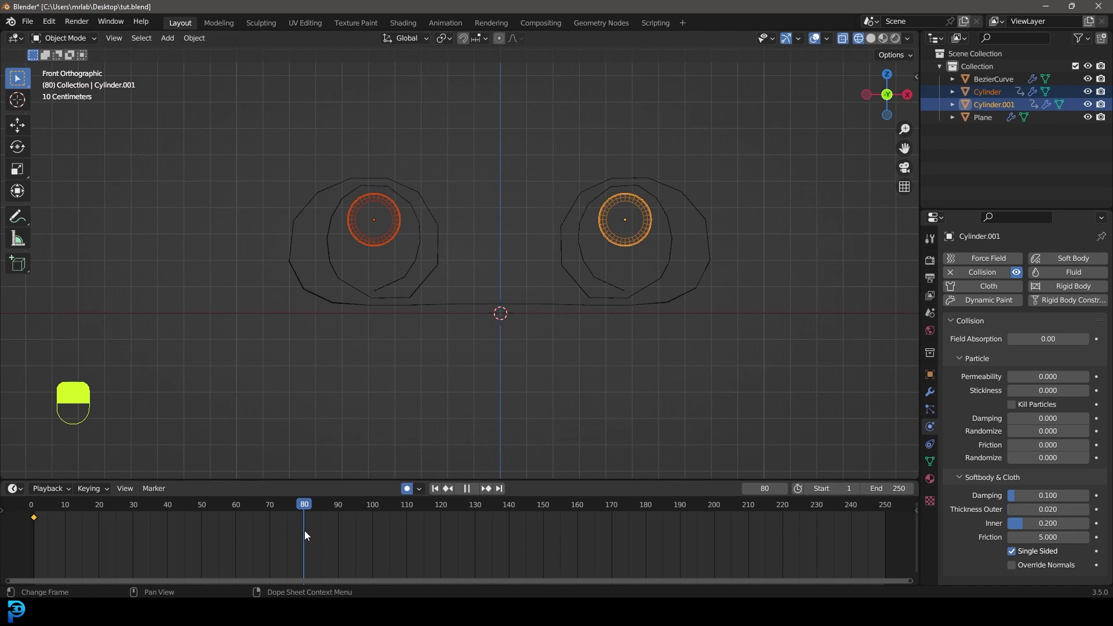
middle_click_drag(353, 268, 417, 285, "shift")
scroll(475, 263, "up", 1)
left_click(492, 253)
scroll(491, 259, "down", 1)
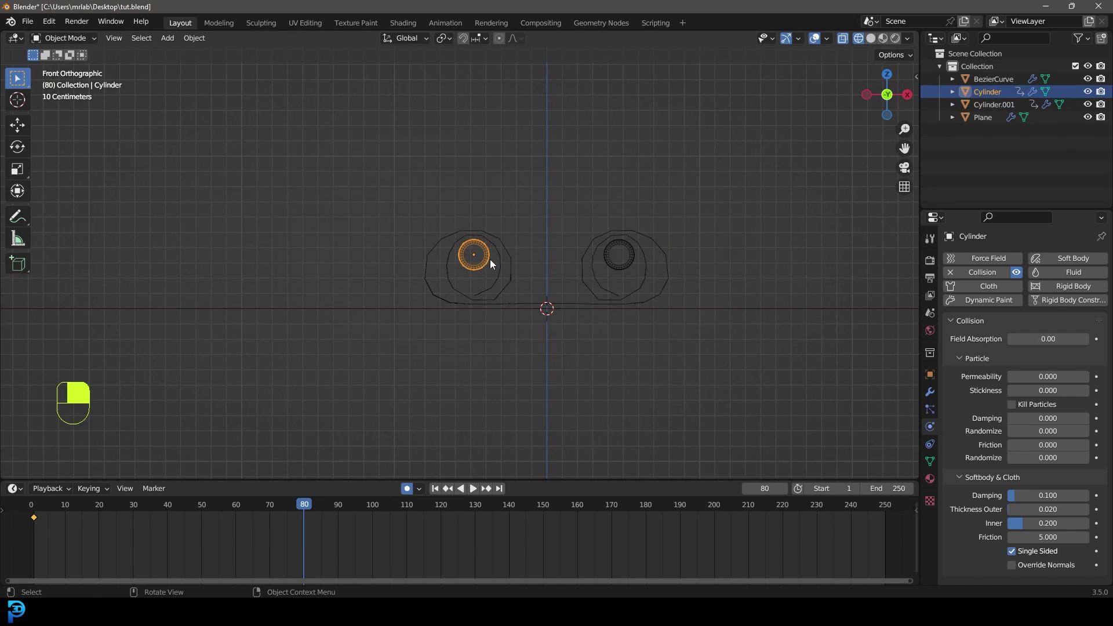
key("g")
key("x")
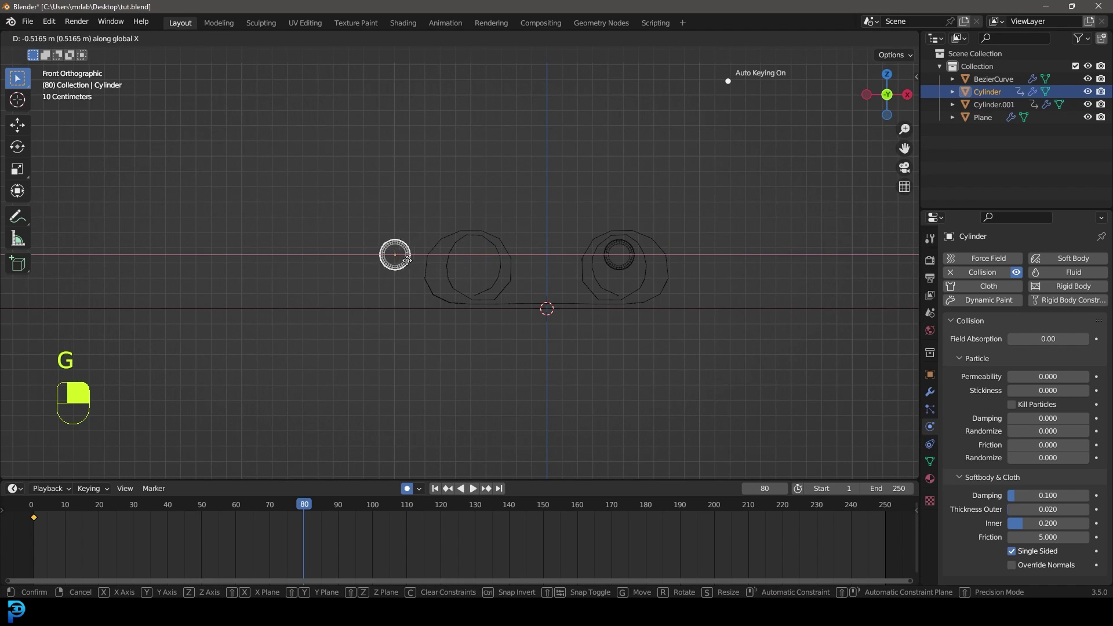
left_click(331, 266)
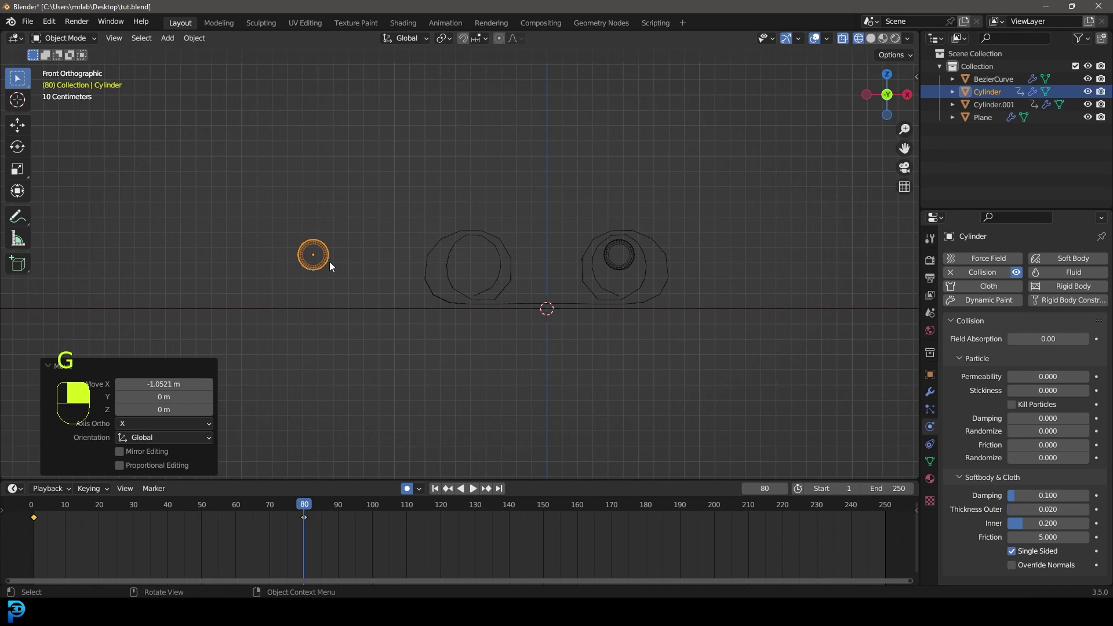
At frame 80, move the positive-X rod outward about 1.14 m along X to keyframe its end position
left_click(628, 253)
middle_click_drag(631, 253, 587, 291, "shift")
key("g")
key("x")
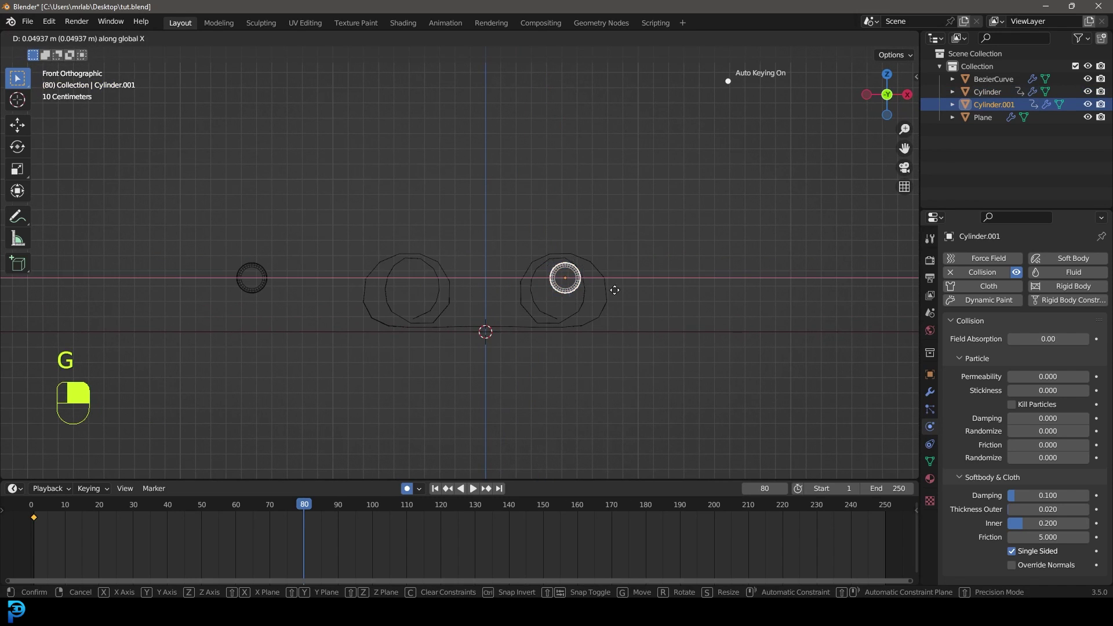
left_click(761, 289)
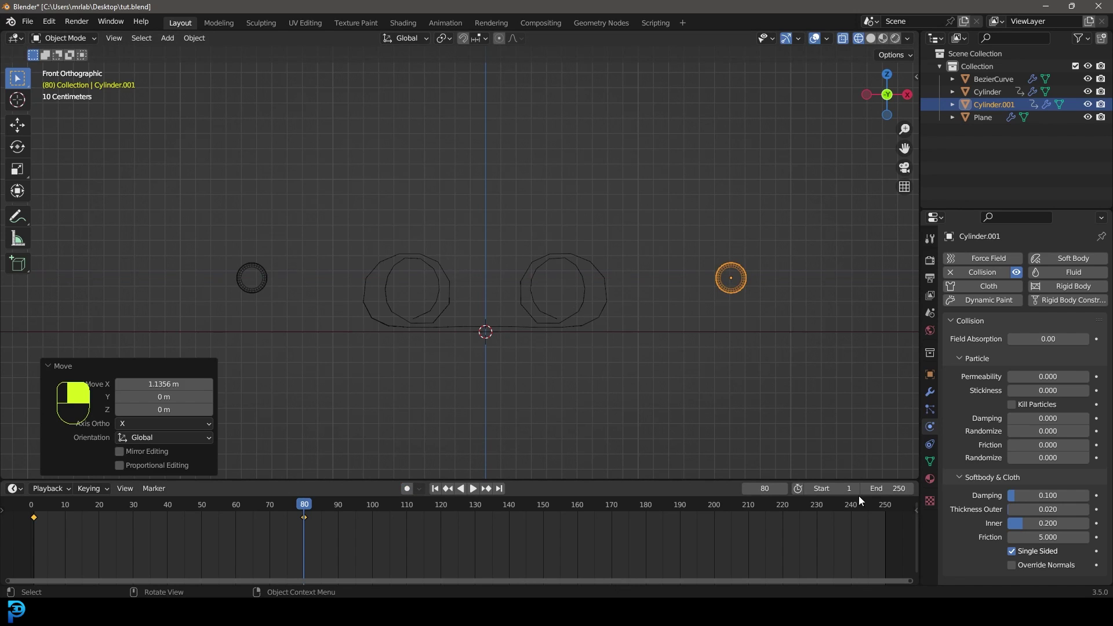
With Auto Keying off, set the animation's end frame to 100 and save the file
type("0")
key("Return")
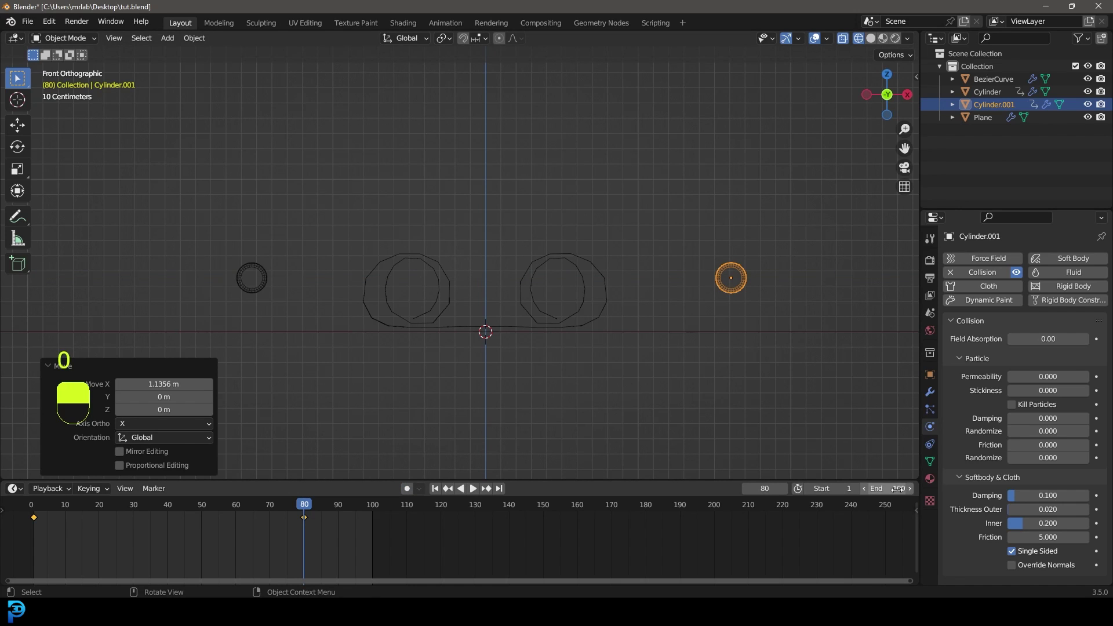
key("ctrl+s")
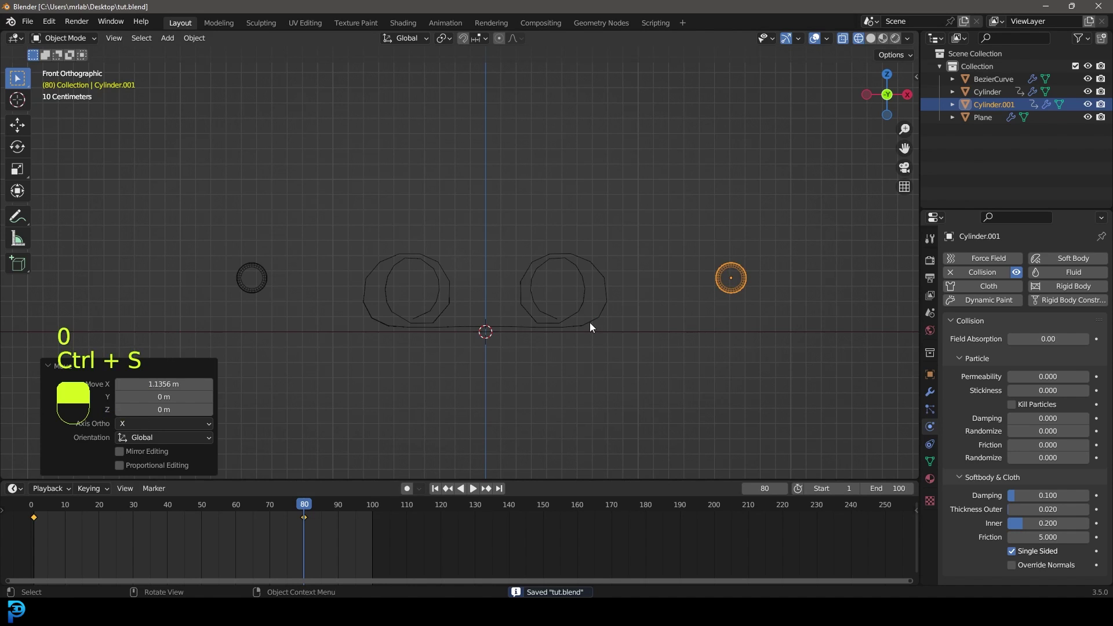
Switch to solid shading and play the simulation from frame 1 to check how the rods unroll the paper
key("shift+Left")
key("space")
key("z")
left_click(680, 315)
middle_click_drag(619, 266, 630, 314)
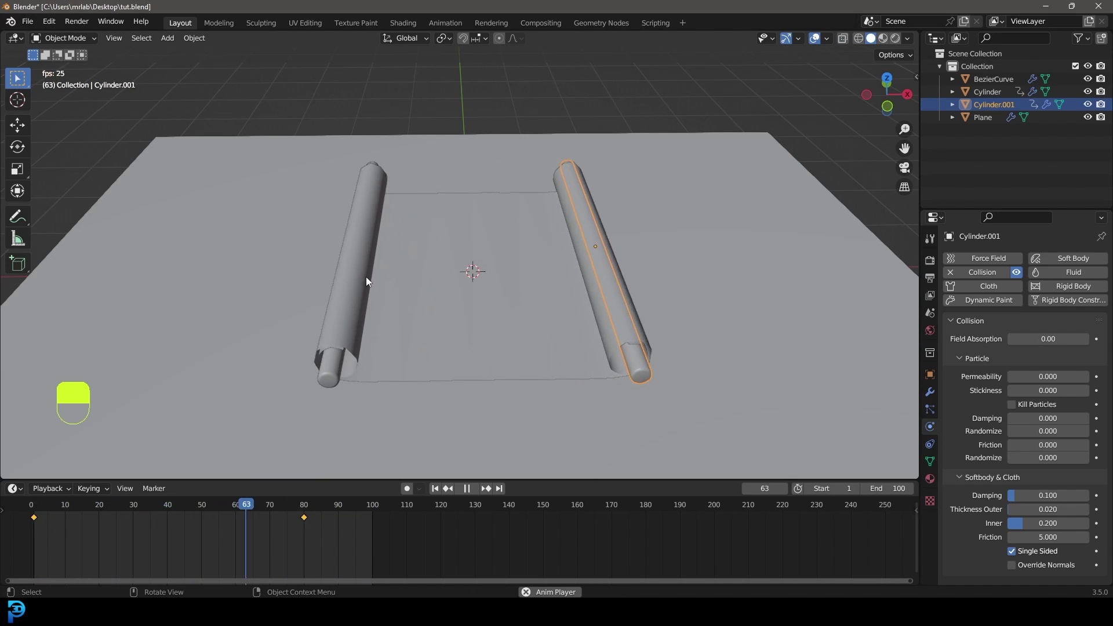
key("space")
Select the paper roll and add a Subdivision Surface modifier after the cloth simulation
left_click(371, 200)
left_click(930, 391)
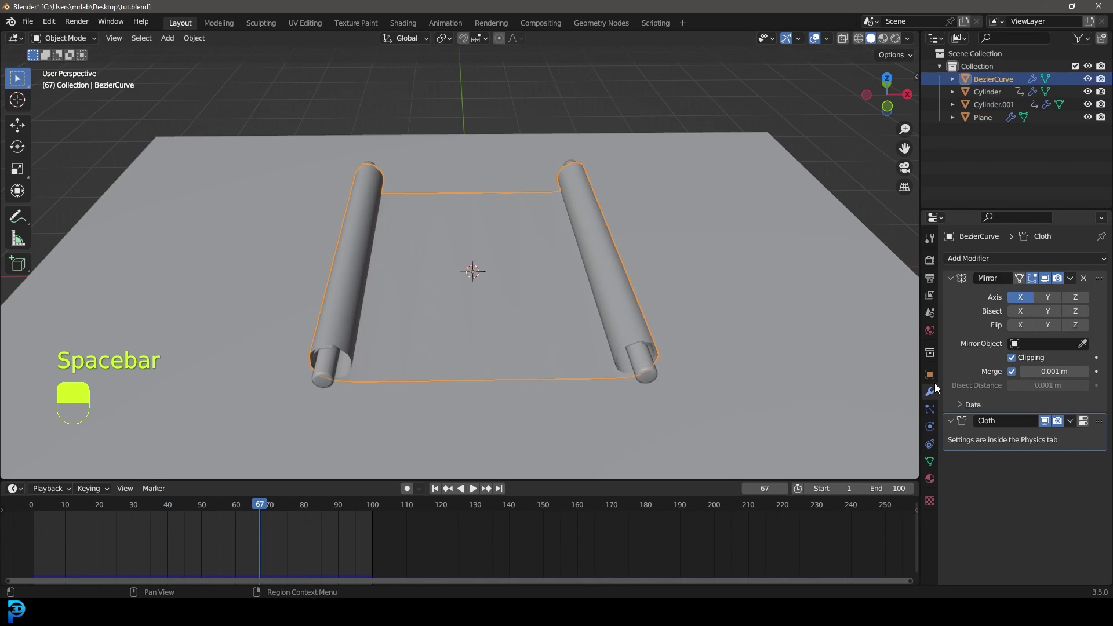
left_click(968, 259)
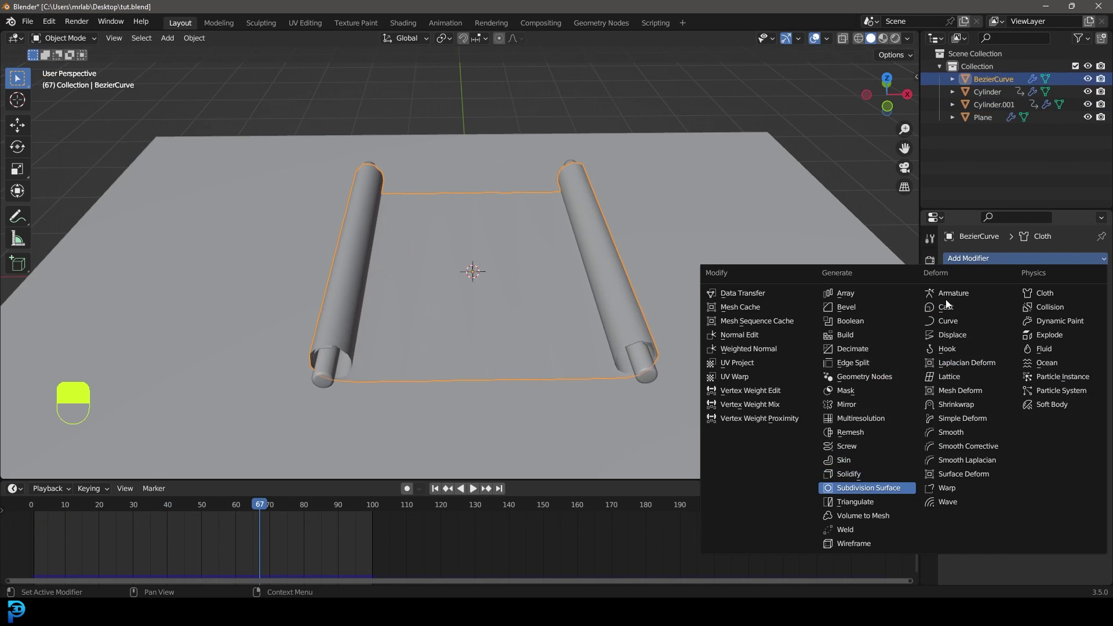
key("Return")
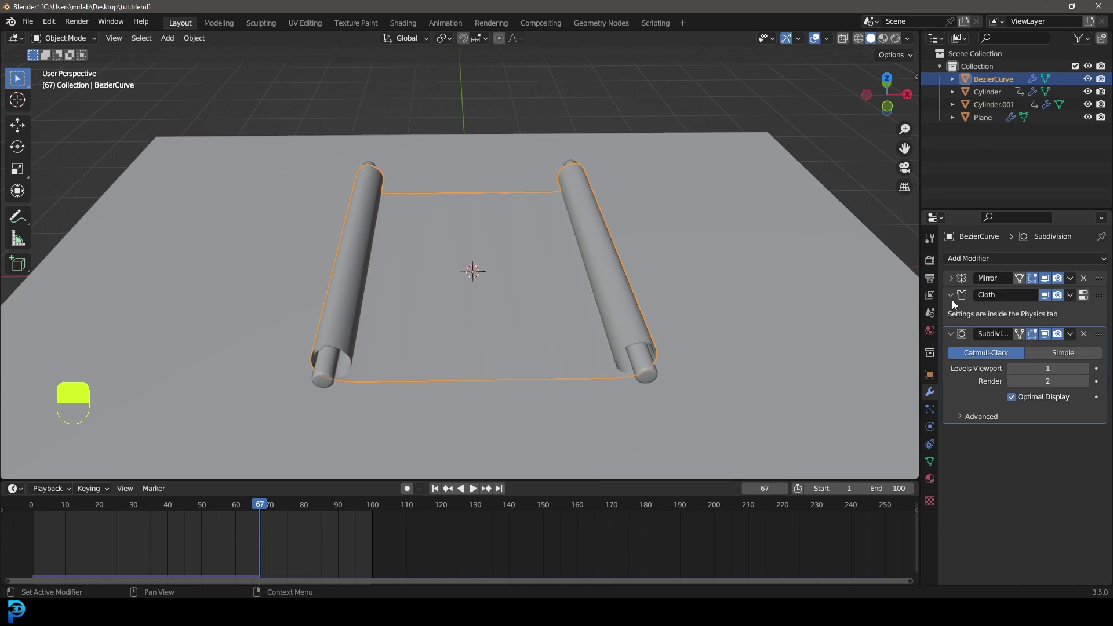
Apply the paper roll's Mirror modifier
left_click(951, 296)
left_click(1072, 279)
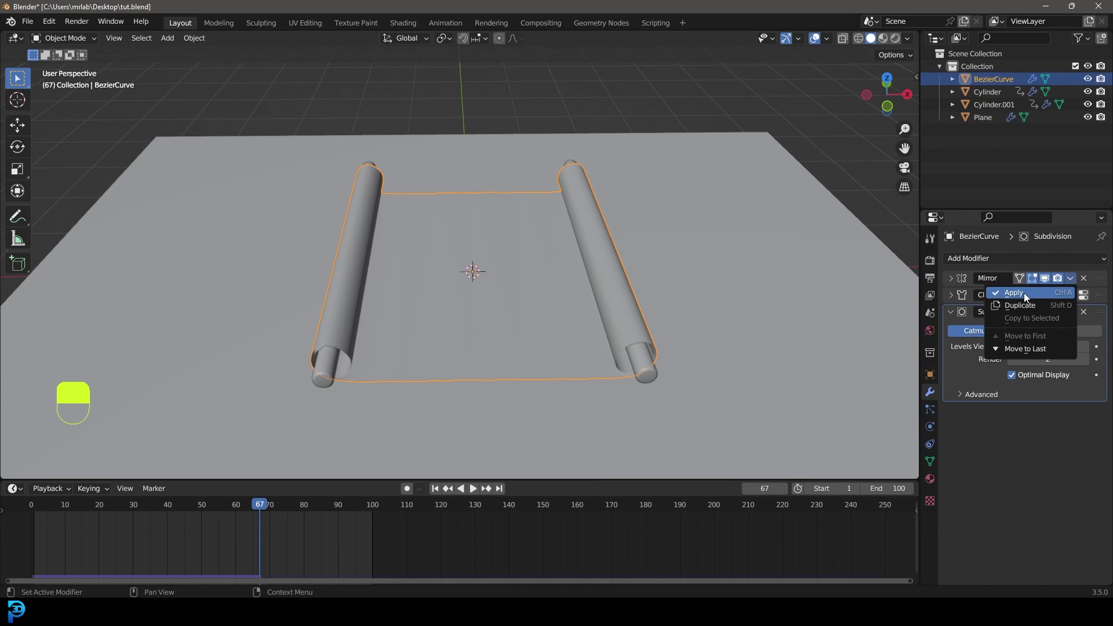
left_click(1025, 293)
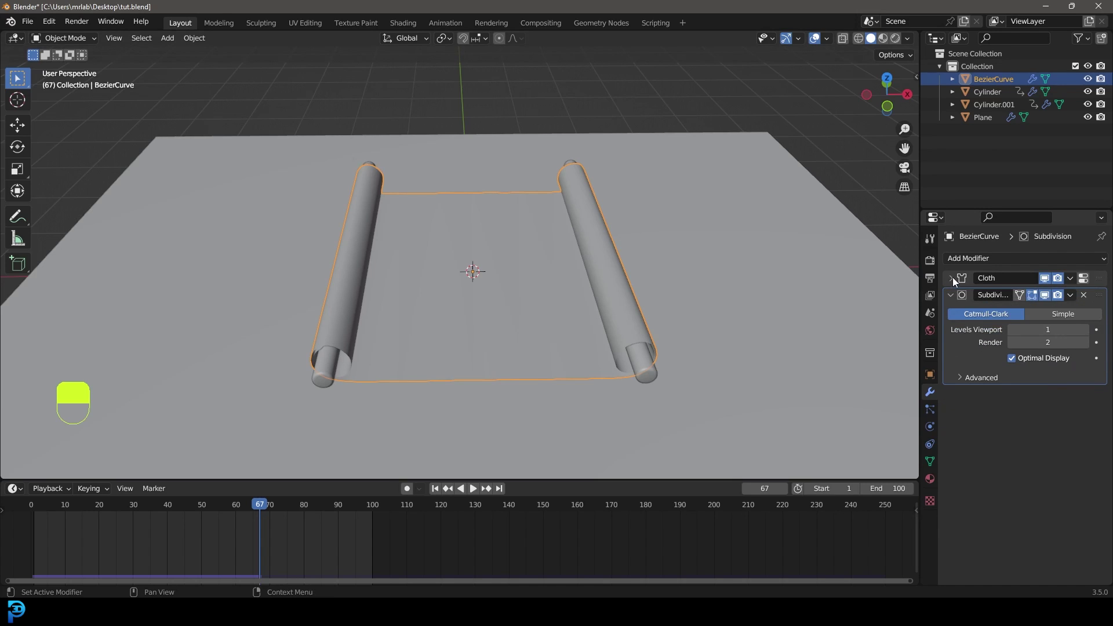
left_click(952, 295)
Add a Solidify modifier to the paper roll with a thickness of -0.013 m
left_click(973, 257)
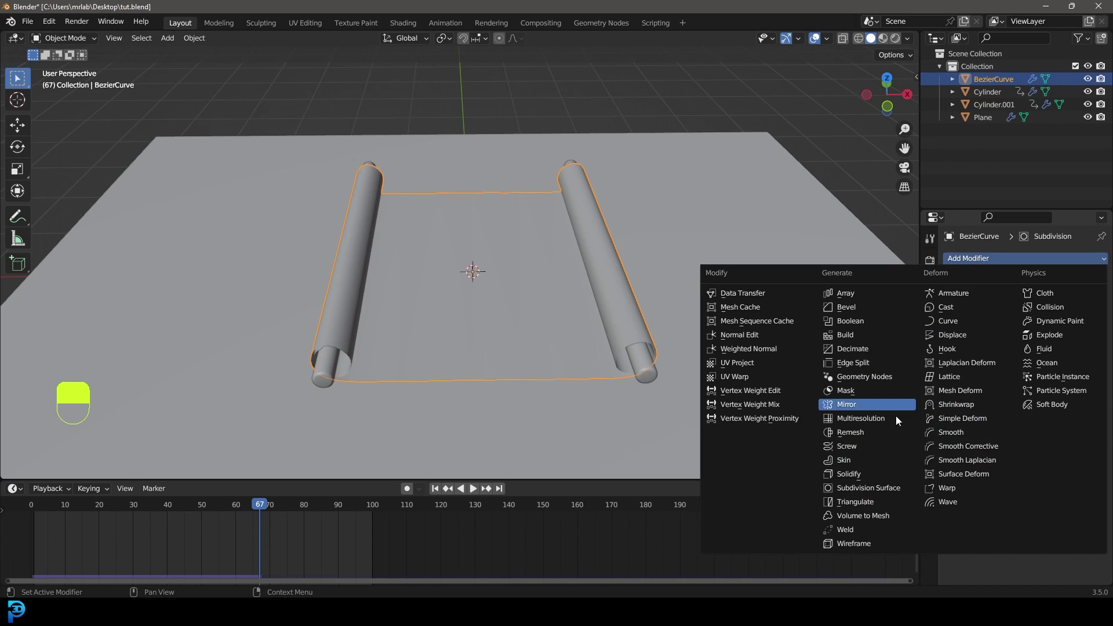
left_click(868, 473)
middle_click_drag(762, 467, 548, 375)
scroll(522, 325, "up", 6)
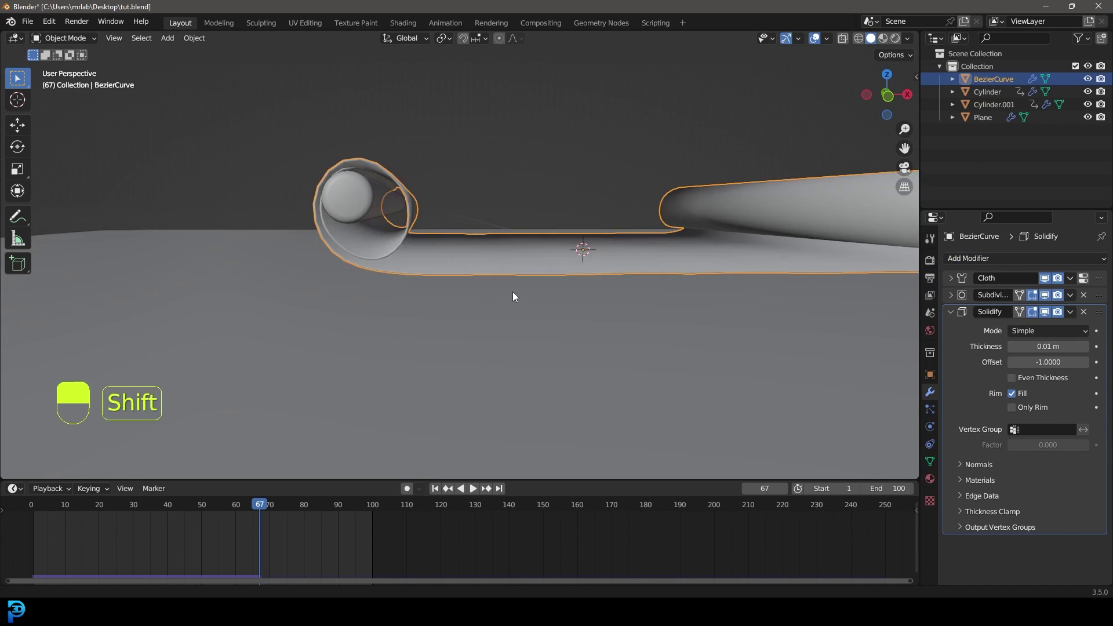
left_click_drag(1062, 347, 1021, 347, "shift")
Add two loop cuts around the paper roll in Edit Mode, sliding one close to each open end
scroll(552, 259, "down", 4)
middle_click_drag(552, 258, 493, 316)
key("Tab")
middle_click_drag(493, 316, 519, 302, "shift")
scroll(520, 302, "up", 3)
key("ctrl+r")
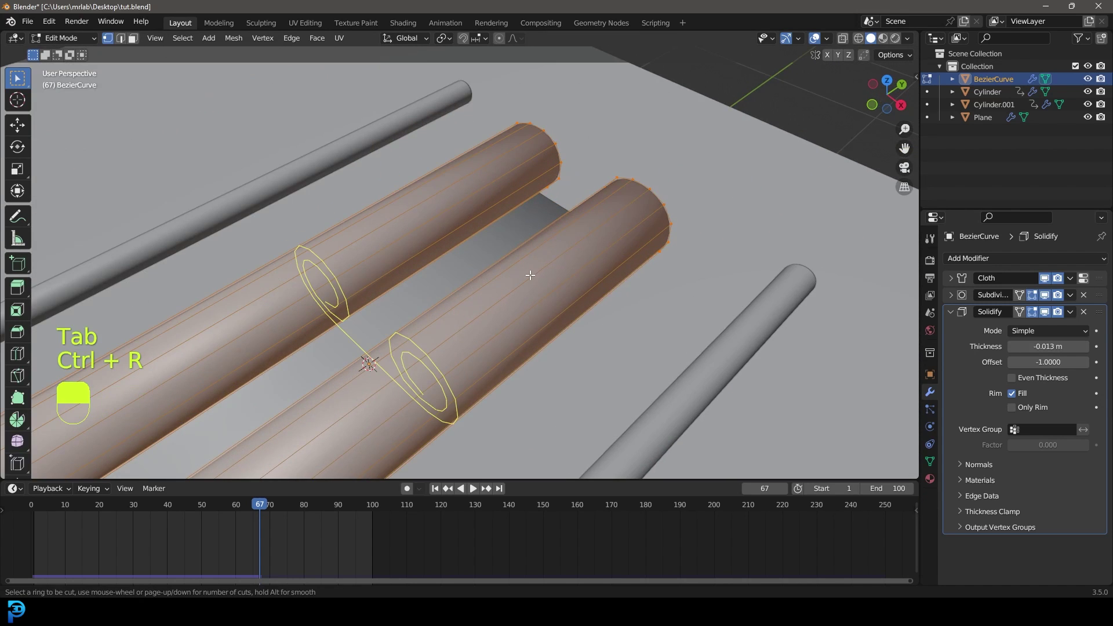
left_click(406, 342)
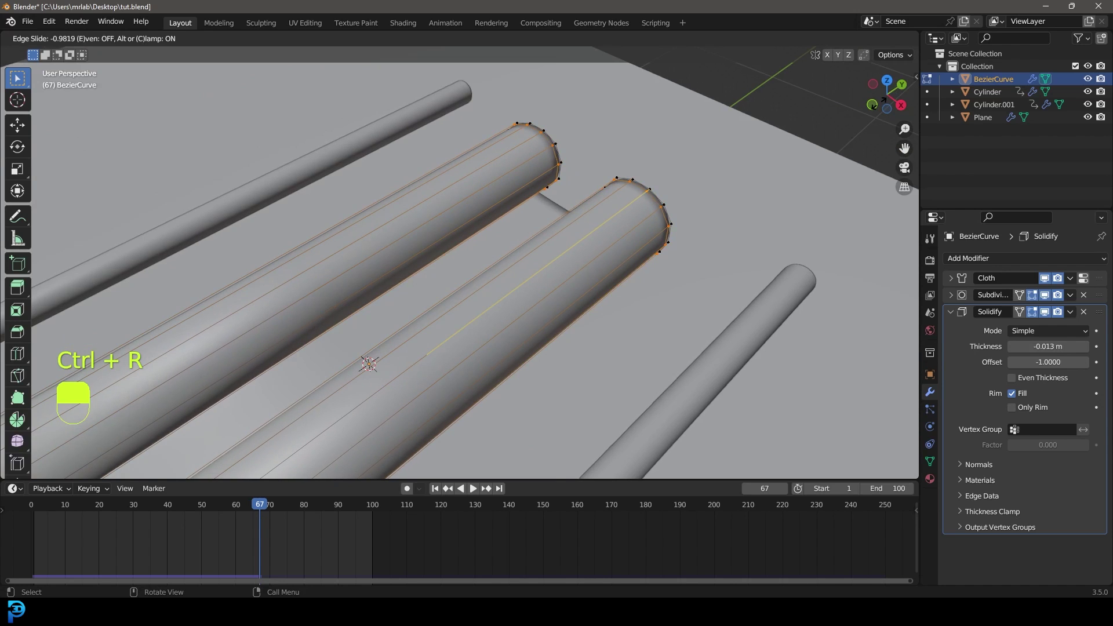
left_click(879, 103)
scroll(667, 186, "down", 4)
key("ctrl+r")
left_click(454, 285)
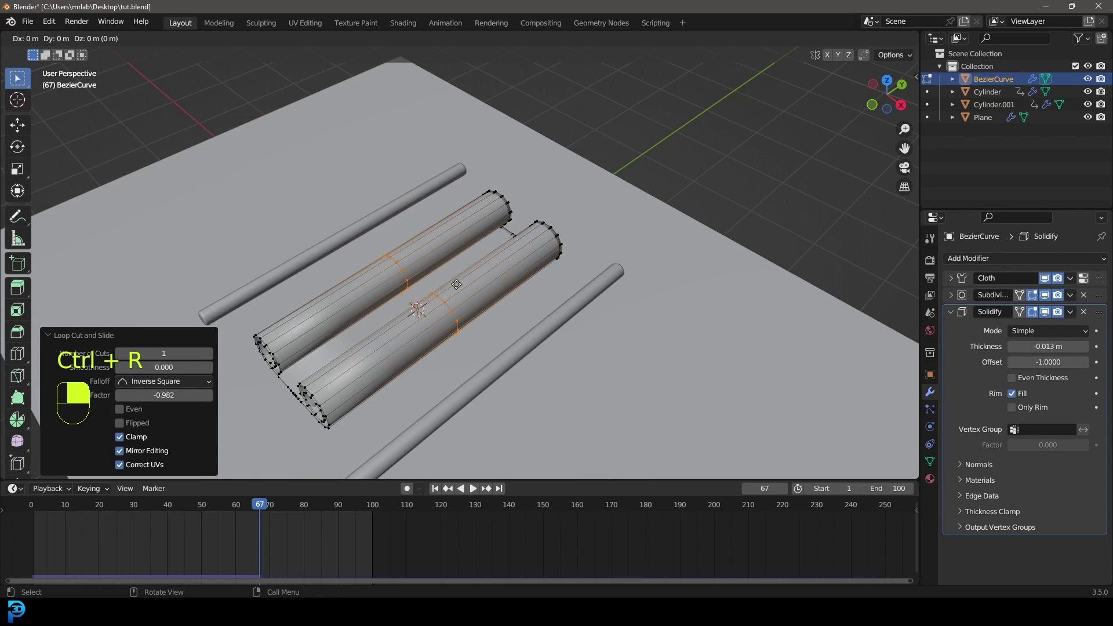
left_click(349, 365)
key("Tab")
Play the simulation from frame 1 to check how the thickened paper roll unrolls, and stop it
scroll(392, 337, "down", 3)
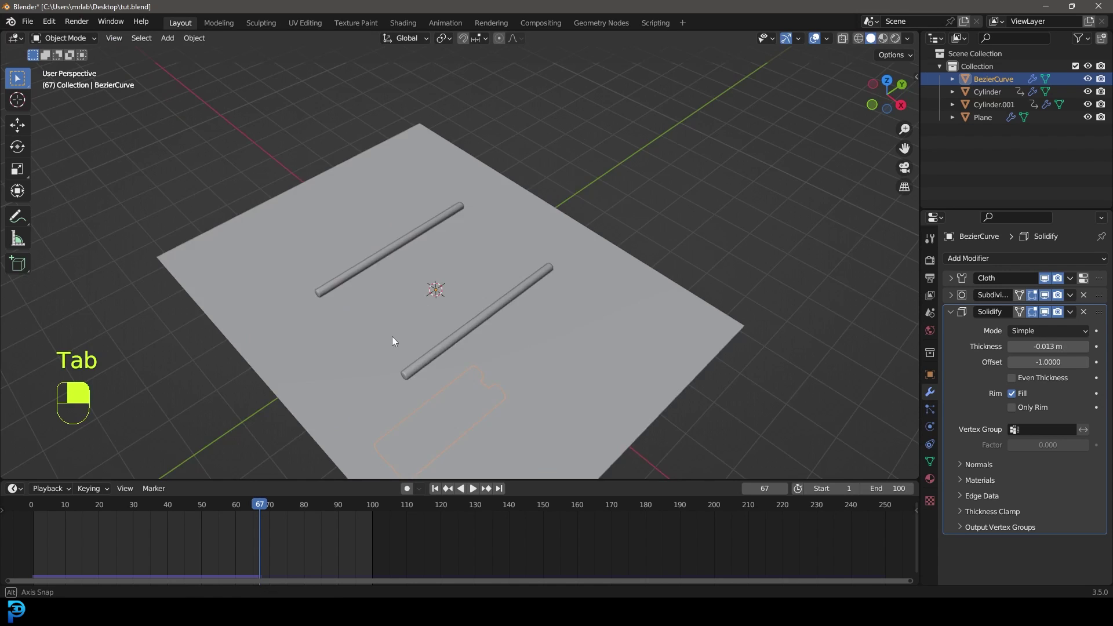
middle_click_drag(392, 336, 438, 316)
scroll(452, 315, "up", 1)
scroll(471, 316, "down", 2)
key("shift+Left")
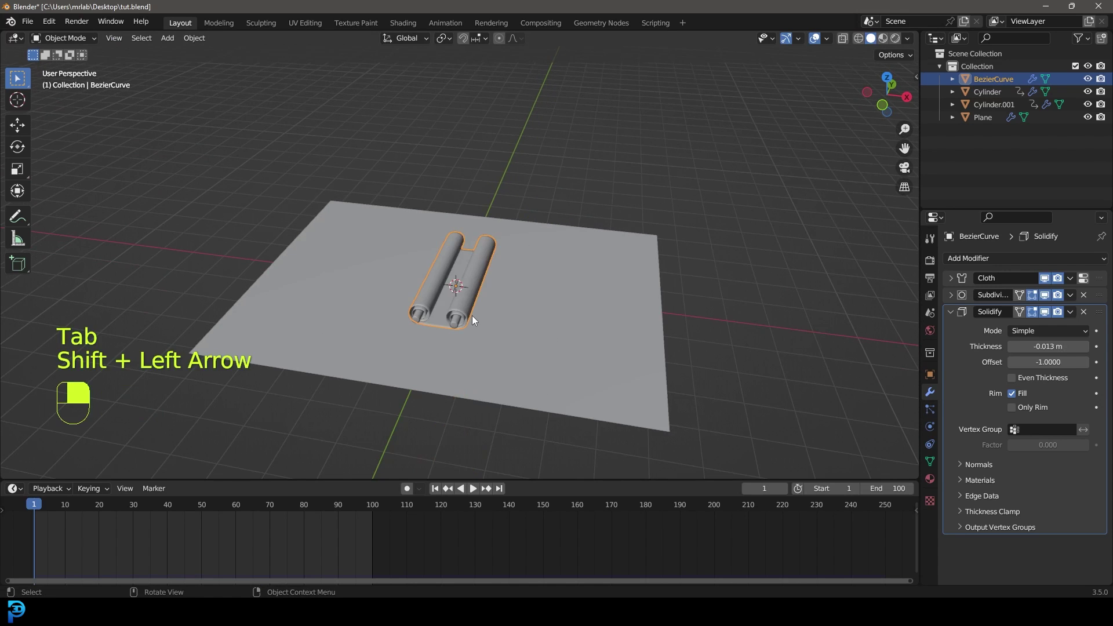
key("space")
scroll(472, 315, "up", 3)
scroll(506, 309, "down", 4)
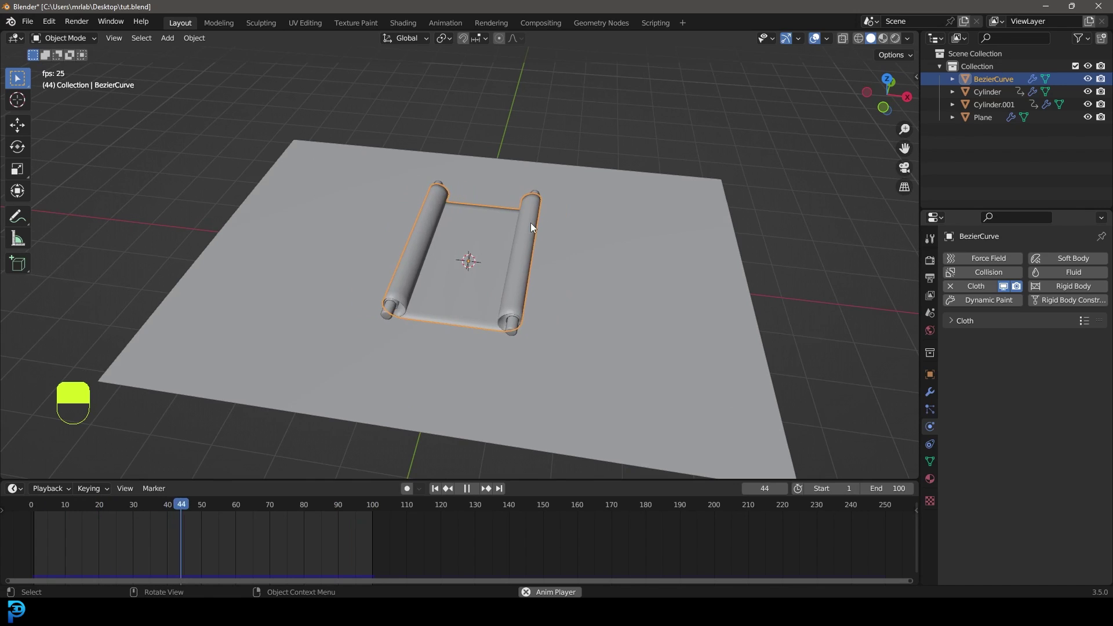
key("space")
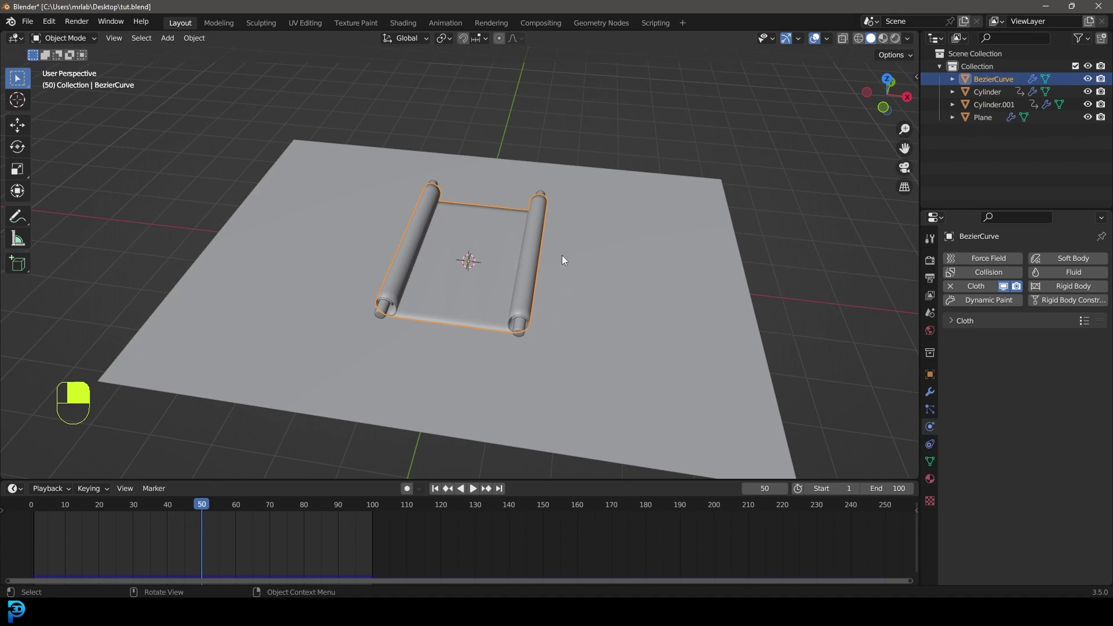
Set the cloth cache's simulation end to frame 90 and bake the paper roll's simulation
left_click(968, 322)
scroll(979, 406, "down", 15)
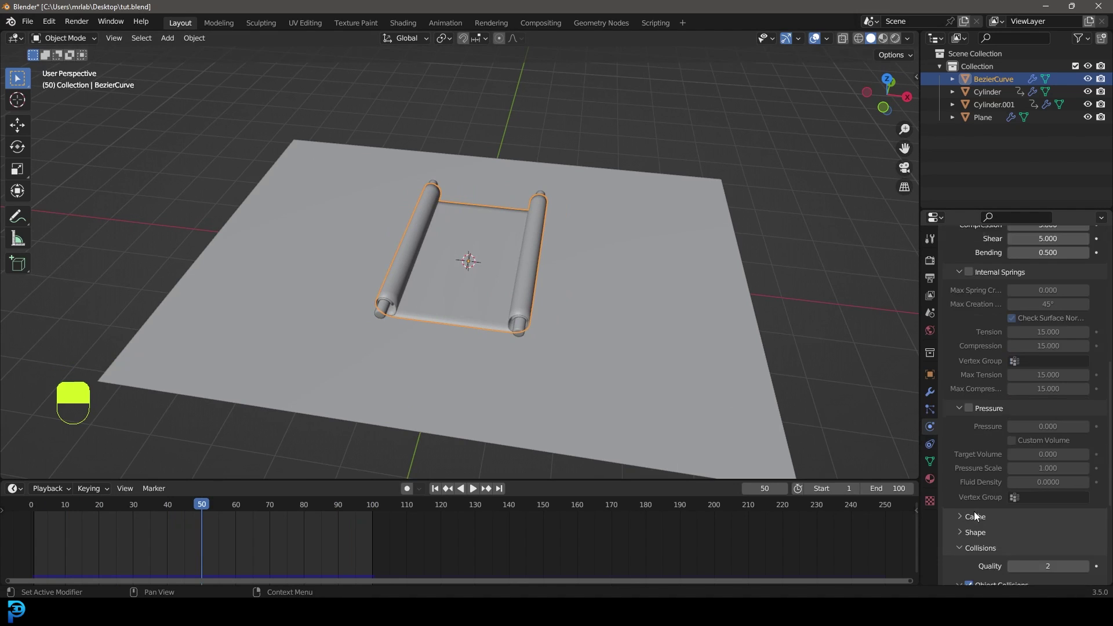
left_click(967, 495)
scroll(979, 500, "down", 4)
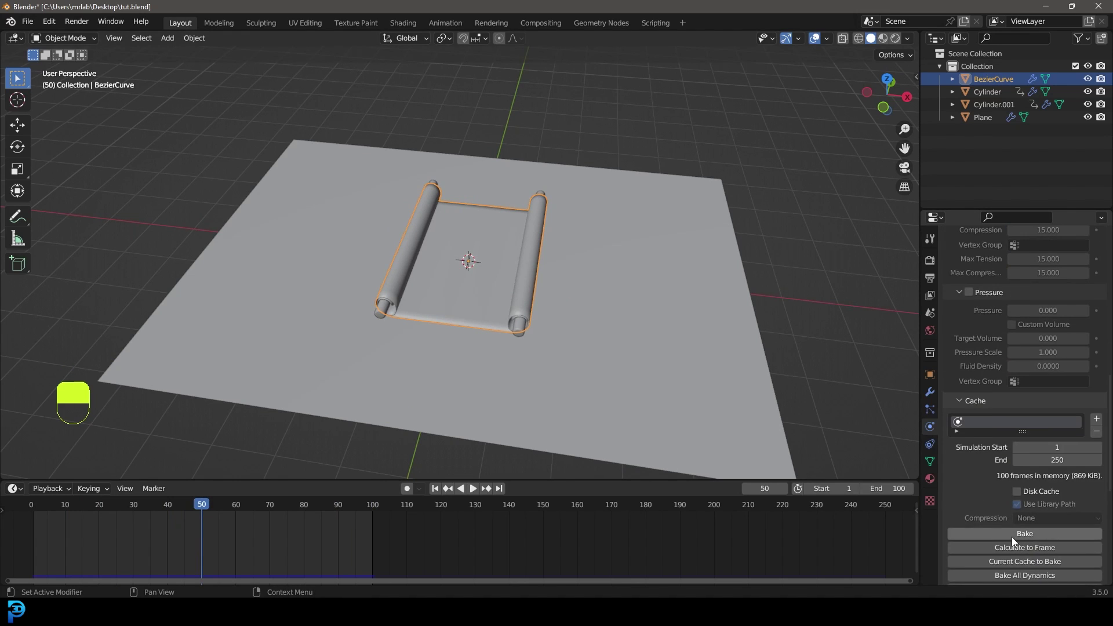
scroll(1017, 519, "down", 4)
left_click(1057, 366)
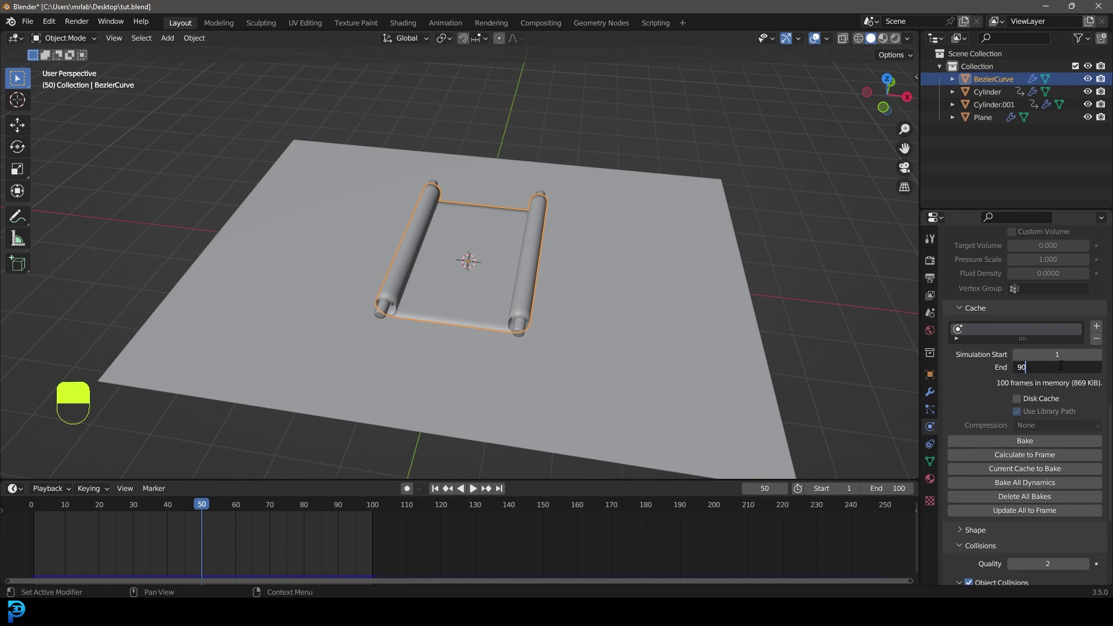
type("90")
key("Return")
left_click(1003, 440)
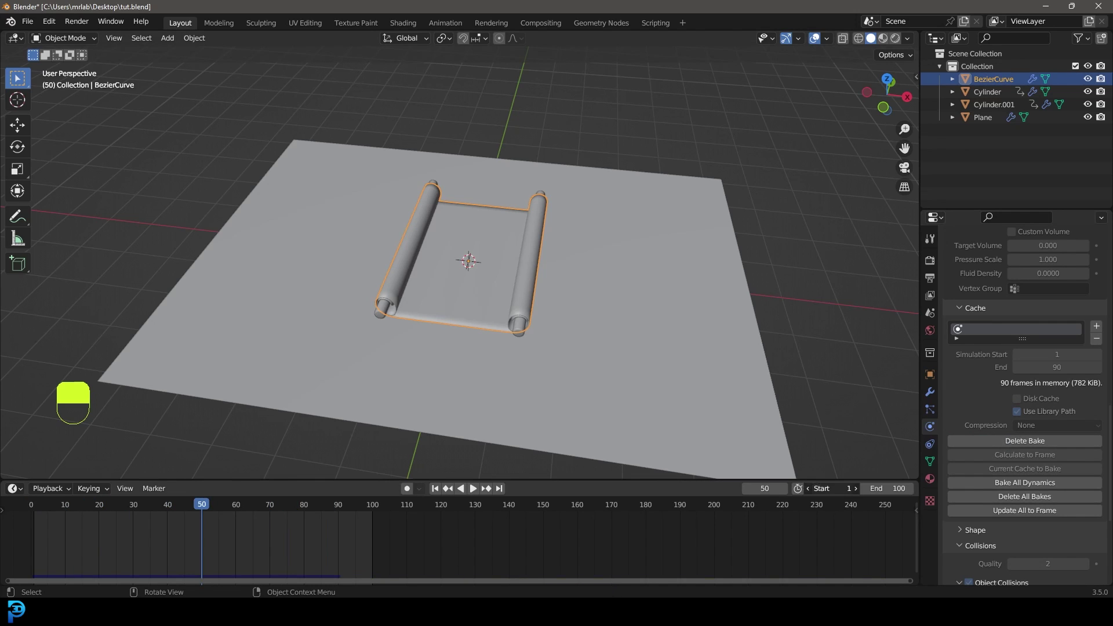
Set the animation's start frame to 7
left_click(833, 488)
type("7")
key("Return")
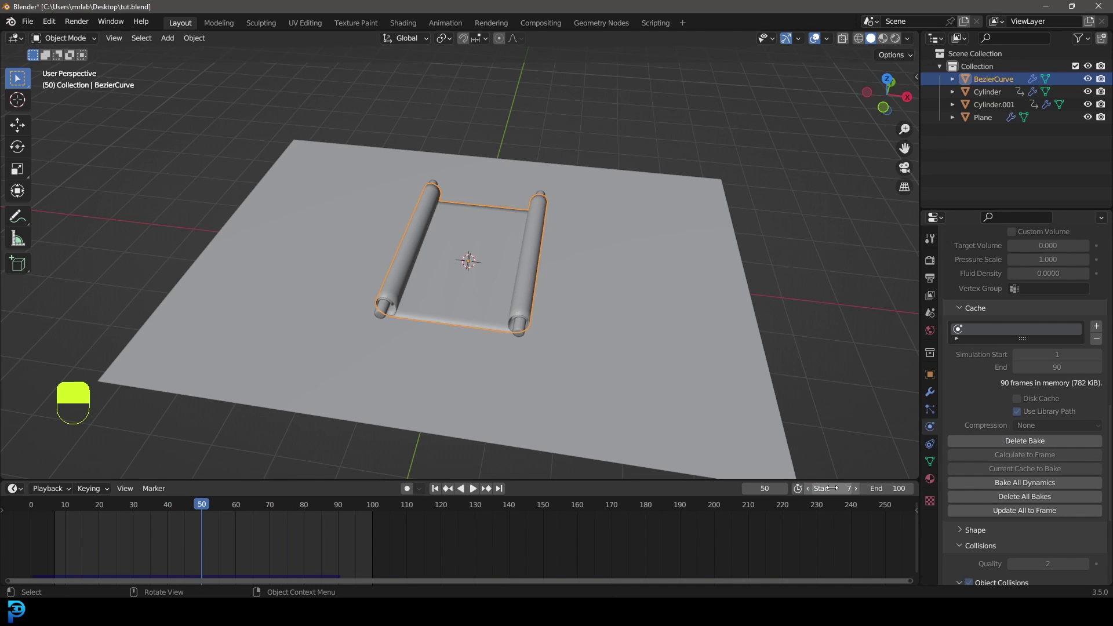
Set the animation's start frame to 10 and jump to that frame
left_click(833, 488)
type("10")
key("Return")
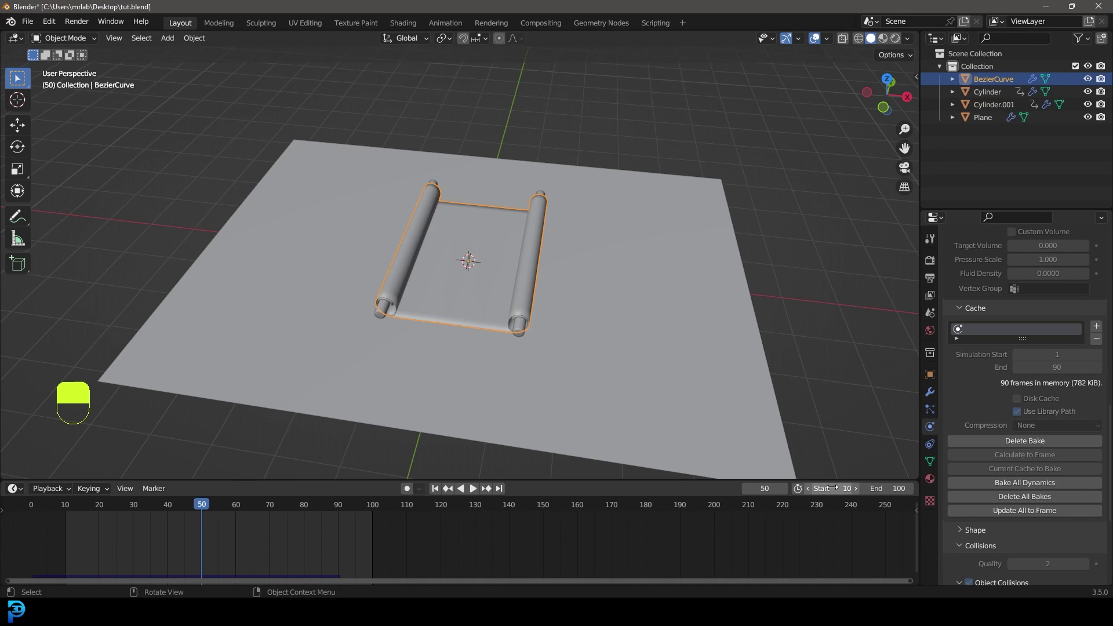
key("shift+Left")
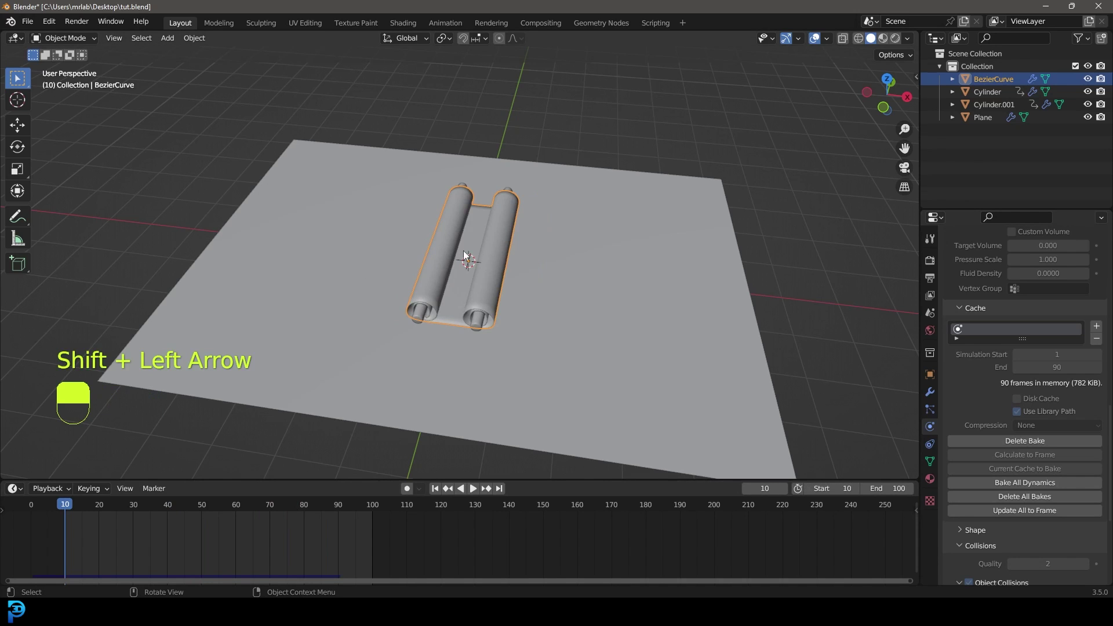
Play the baked unrolling animation from frame 10, inspecting the paper rolls up close and from above
middle_click_drag(278, 429, 434, 276)
scroll(429, 253, "up", 4)
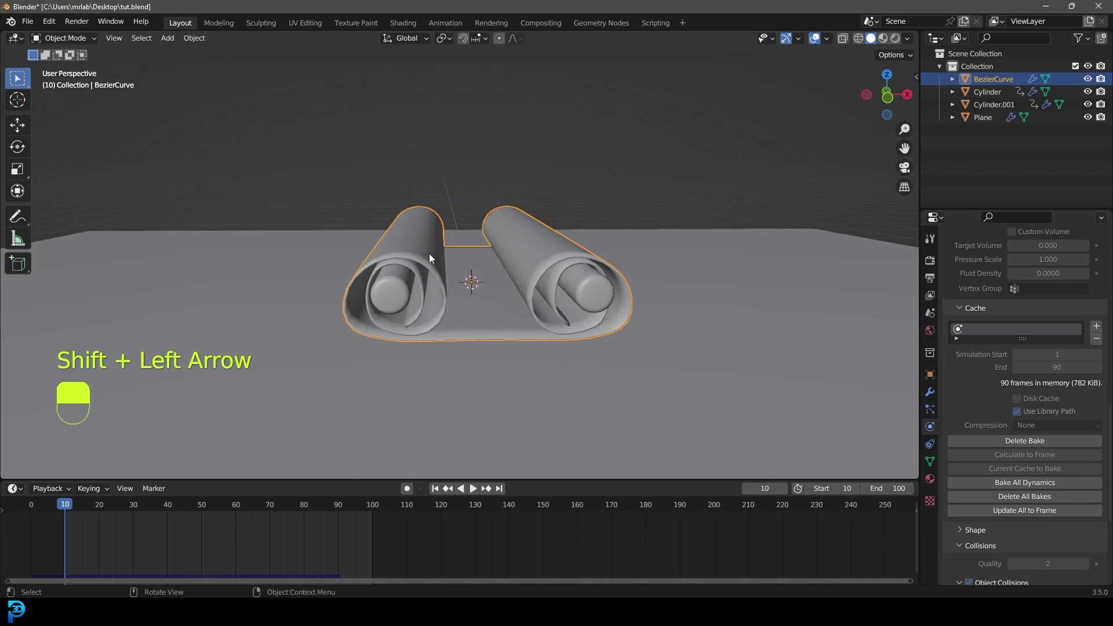
key("space")
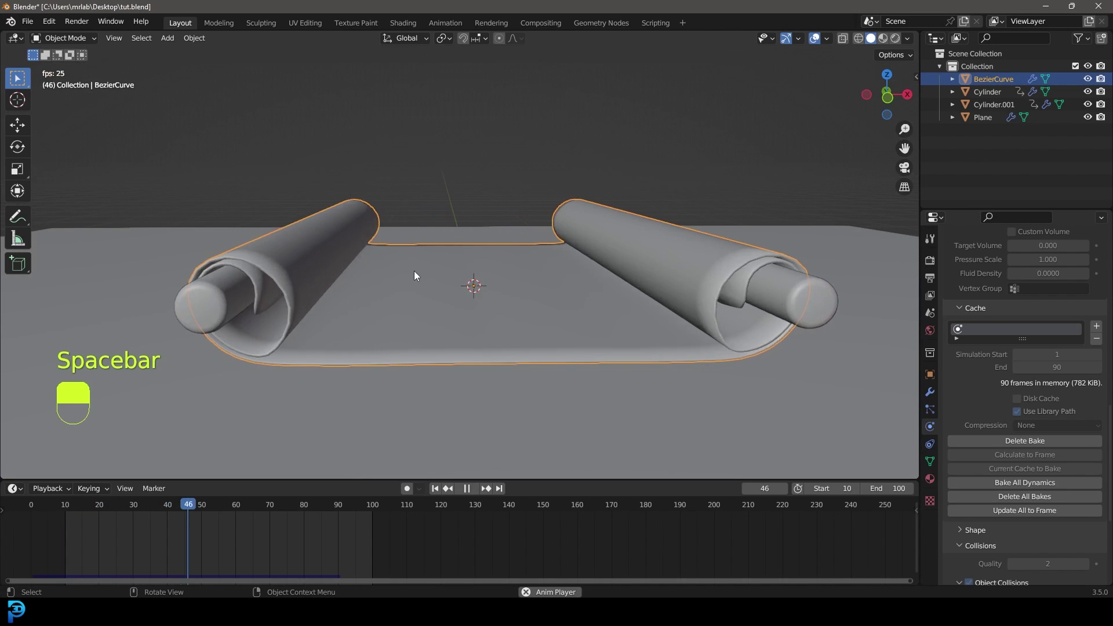
scroll(436, 291, "down", 5)
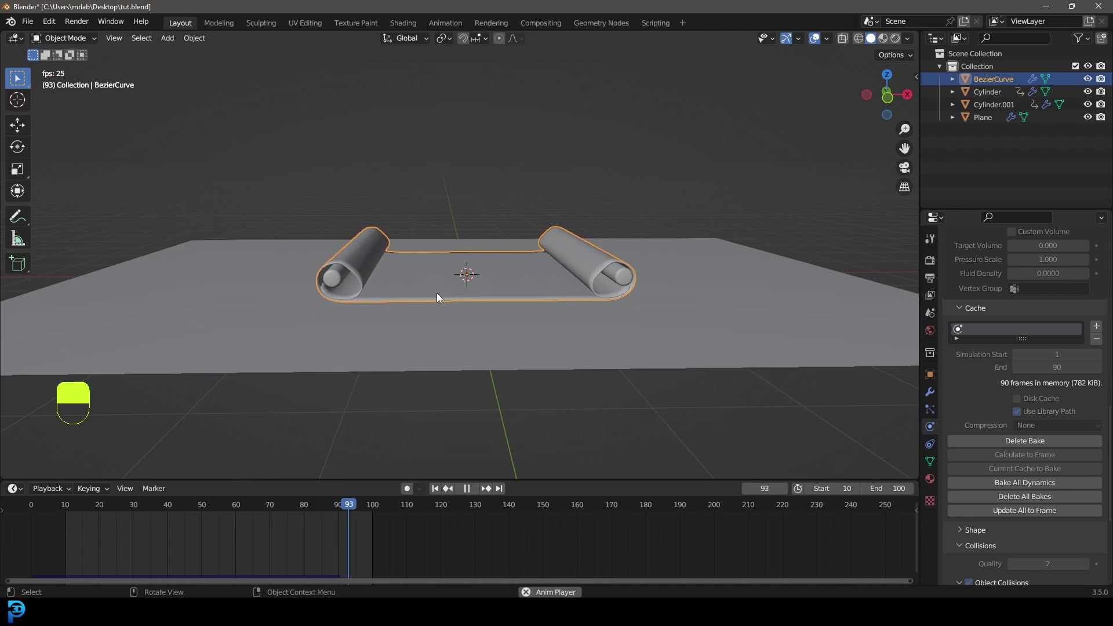
middle_click_drag(471, 287, 485, 304)
key("space")
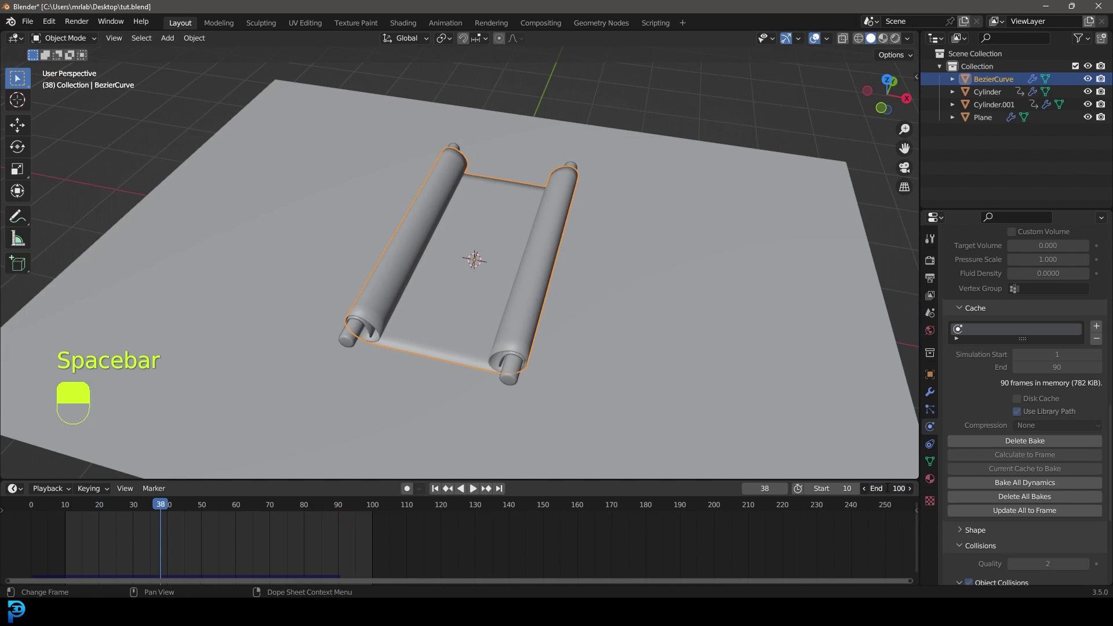
Set the animation's end frame to 110
type("10")
key("Return")
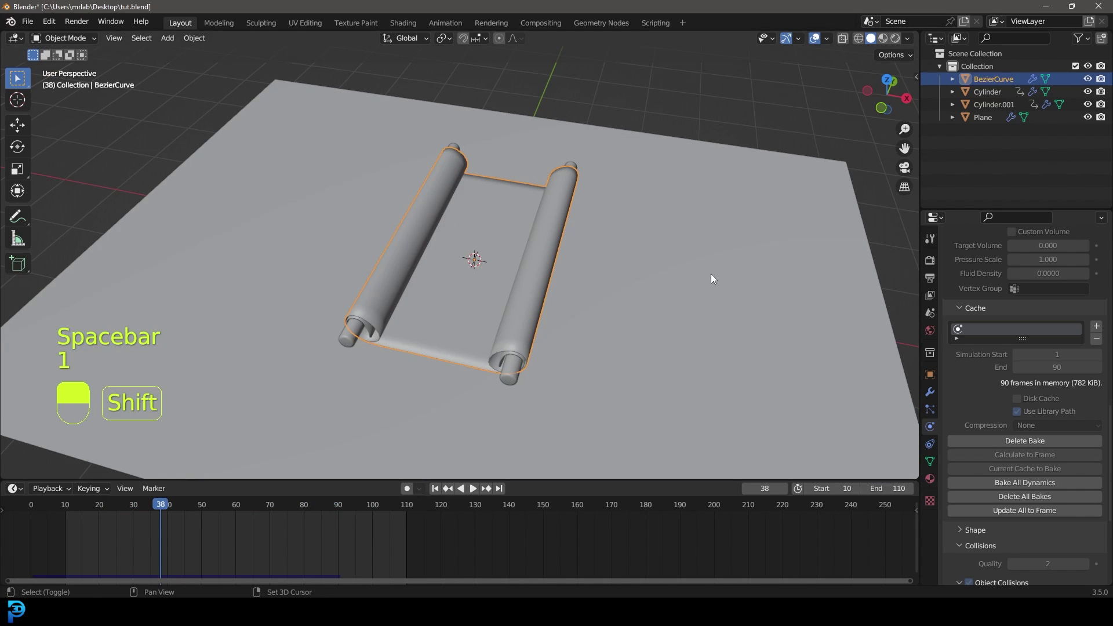
Play the baked unrolling animation from the start frame and check the paper's motion from a lower angle
key("shift+Left")
key("space")
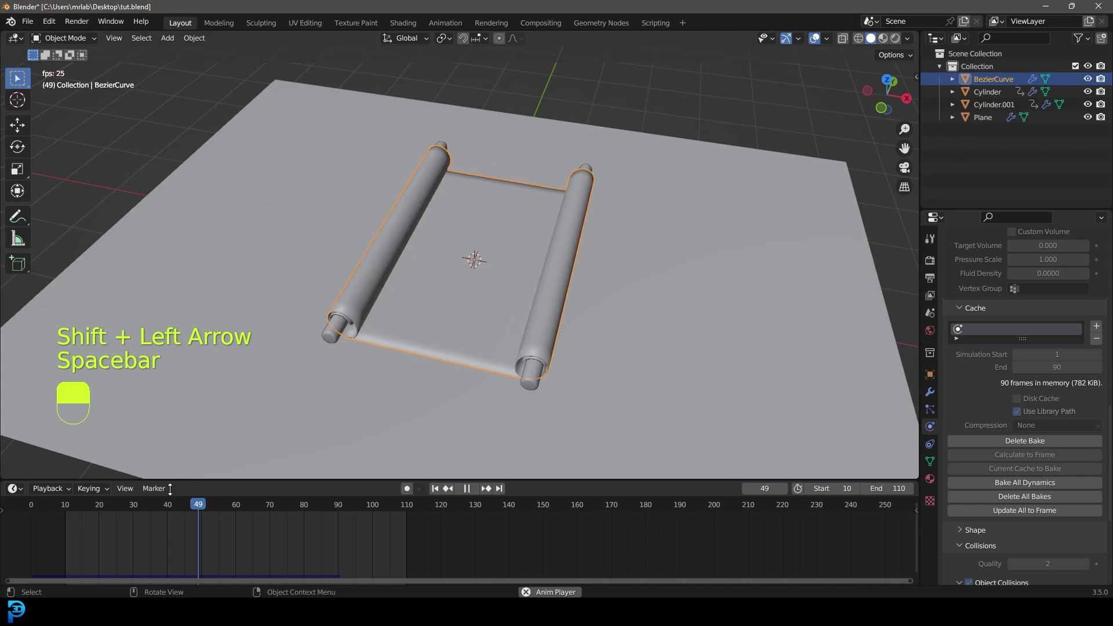
middle_click_drag(476, 376, 506, 341)
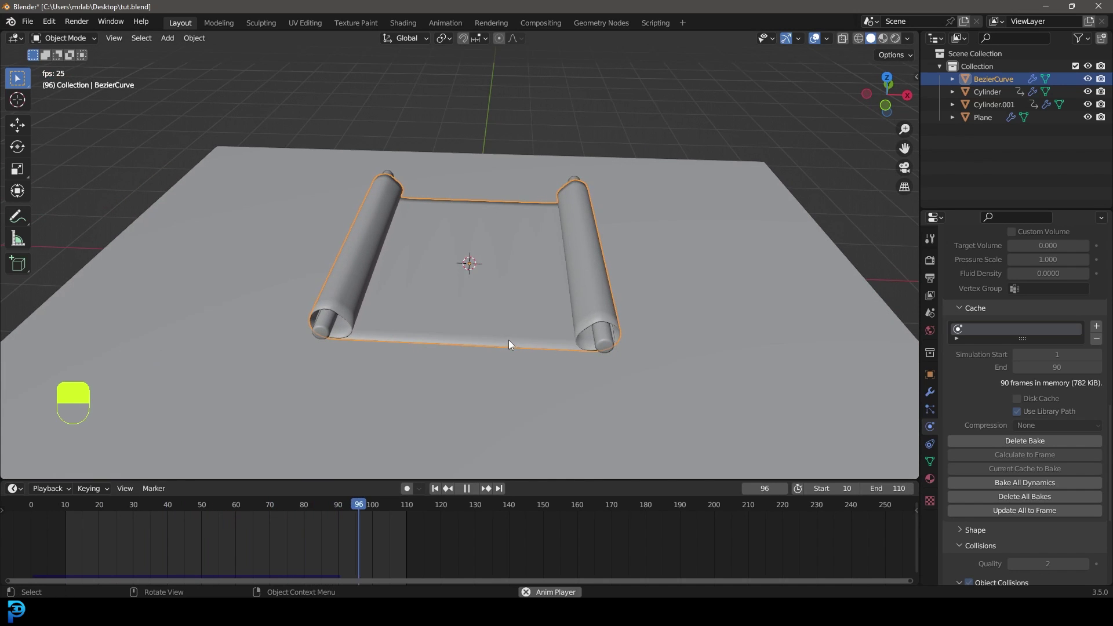
key("space")
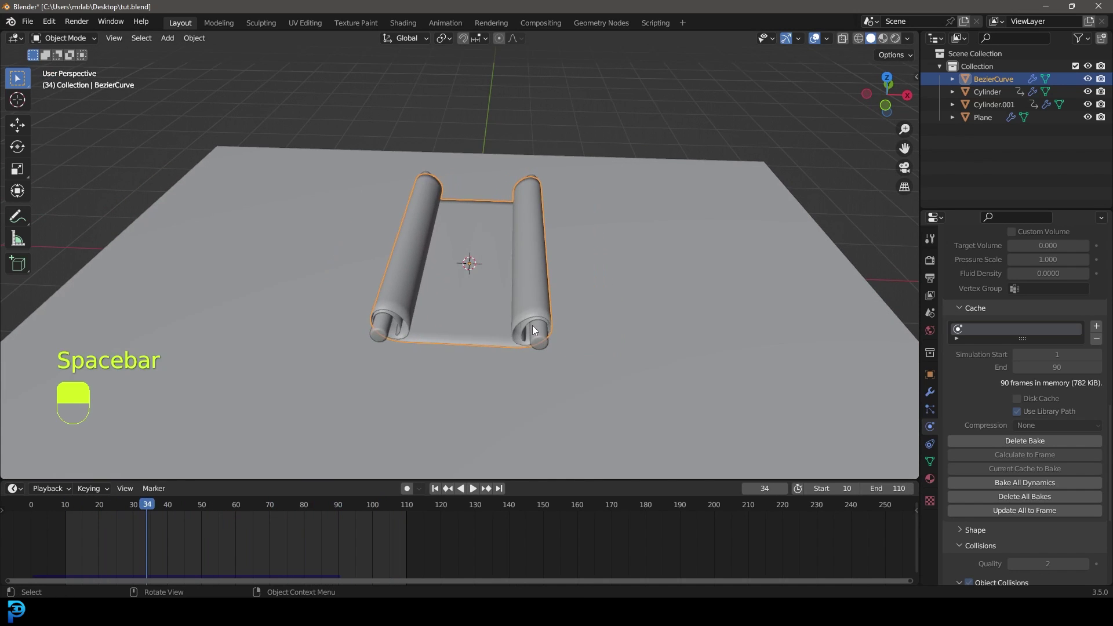
Add a camera in front view and raise it about 0.55 m along the Z axis
key("KP_1")
scroll(532, 325, "up", 4)
key("shift+a")
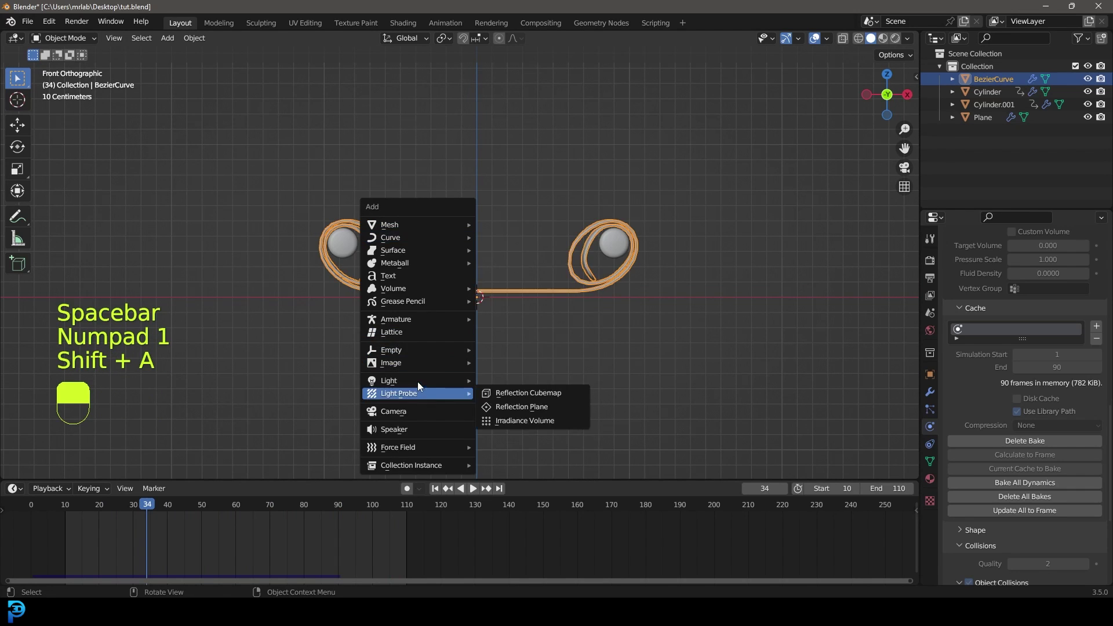
left_click(413, 413)
key("g")
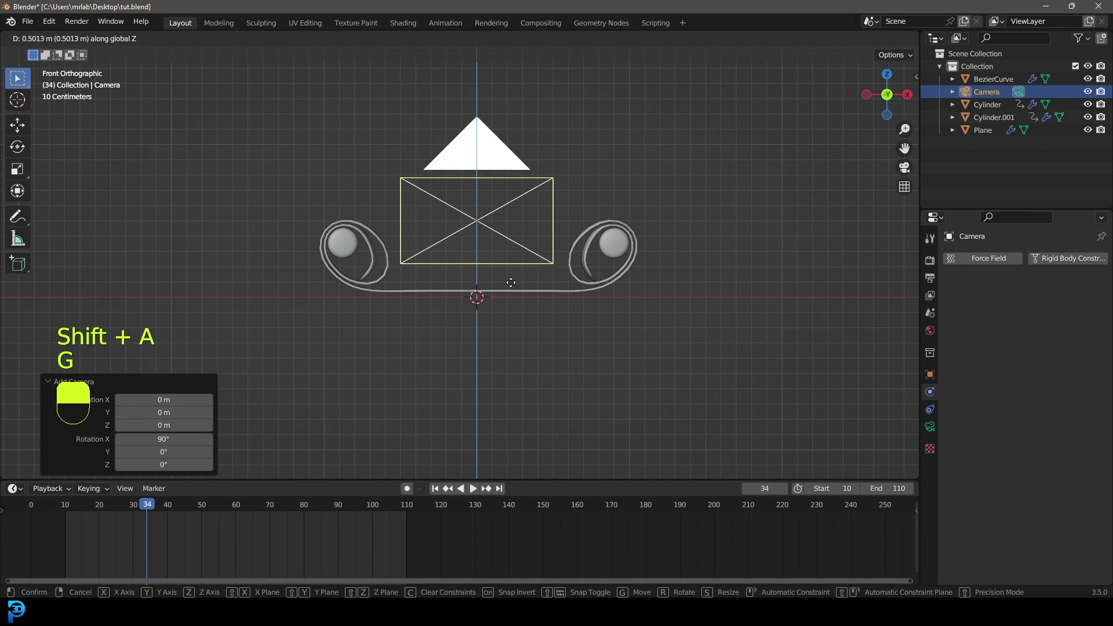
left_click(510, 280)
In side view, tilt the camera down toward the scroll and move it back about 5.38 m and up about 1 m
key("KP_3")
scroll(510, 281, "down", 4)
key("r")
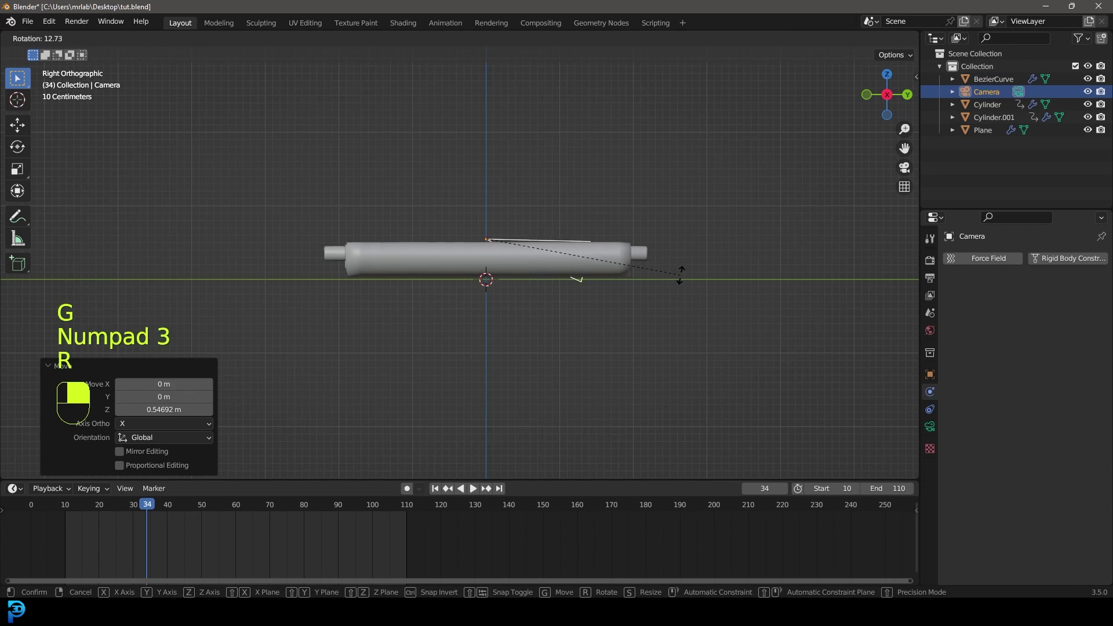
left_click(681, 275)
key("g")
left_click(285, 198)
Look through the camera and pull it back about 0.44 m along its view axis, fine-tuning the scroll's framing
key("KP_0")
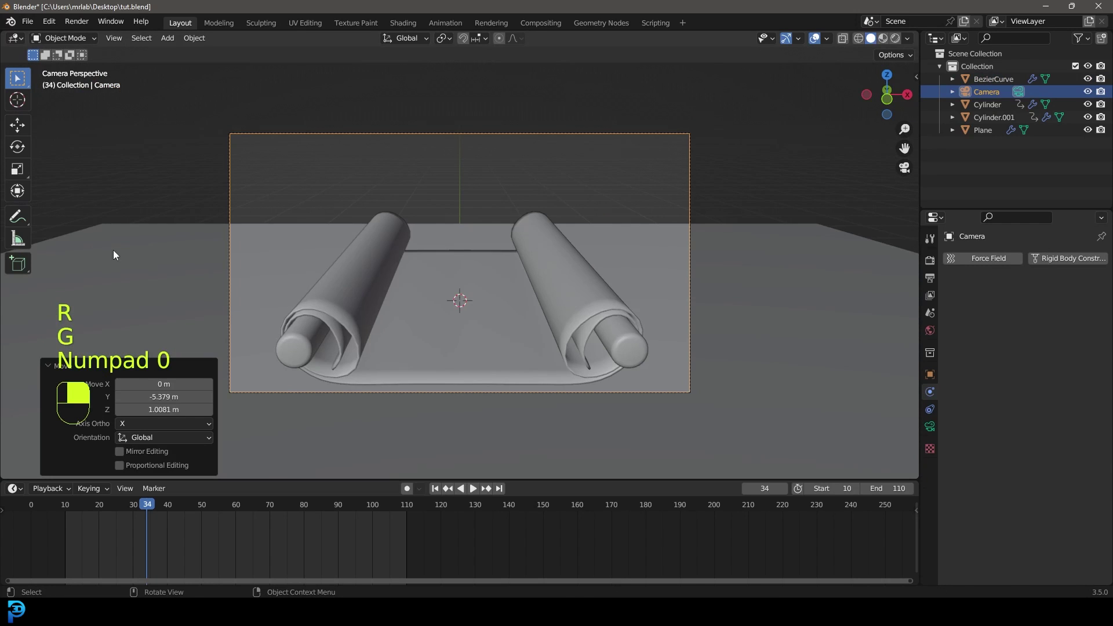
key("g")
left_click(450, 269)
key("g")
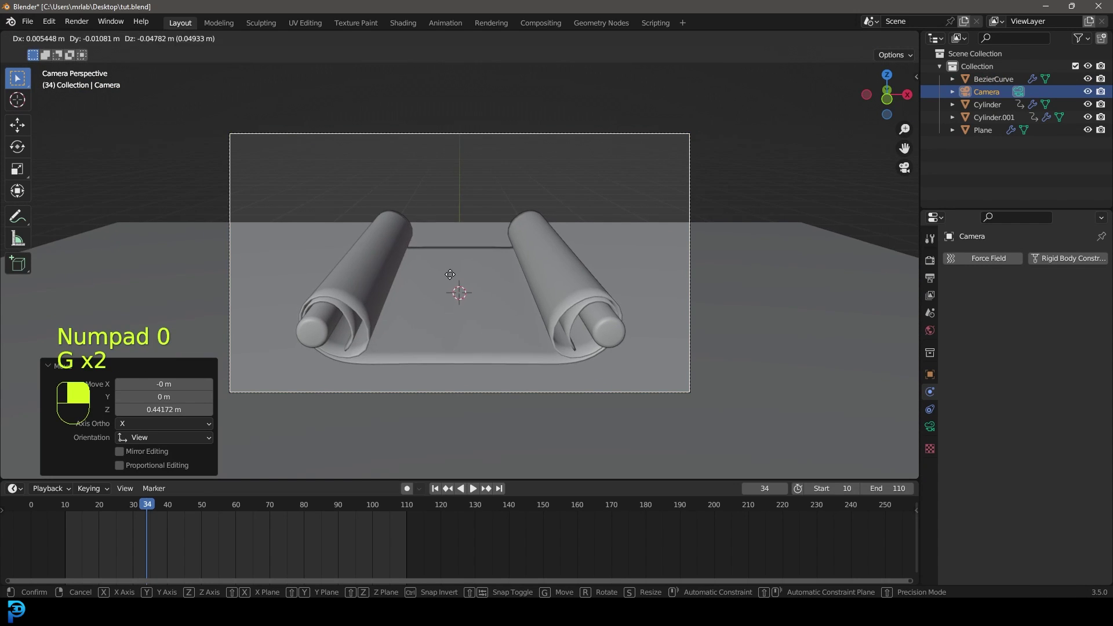
left_click(451, 274)
scroll(485, 255, "down", 3)
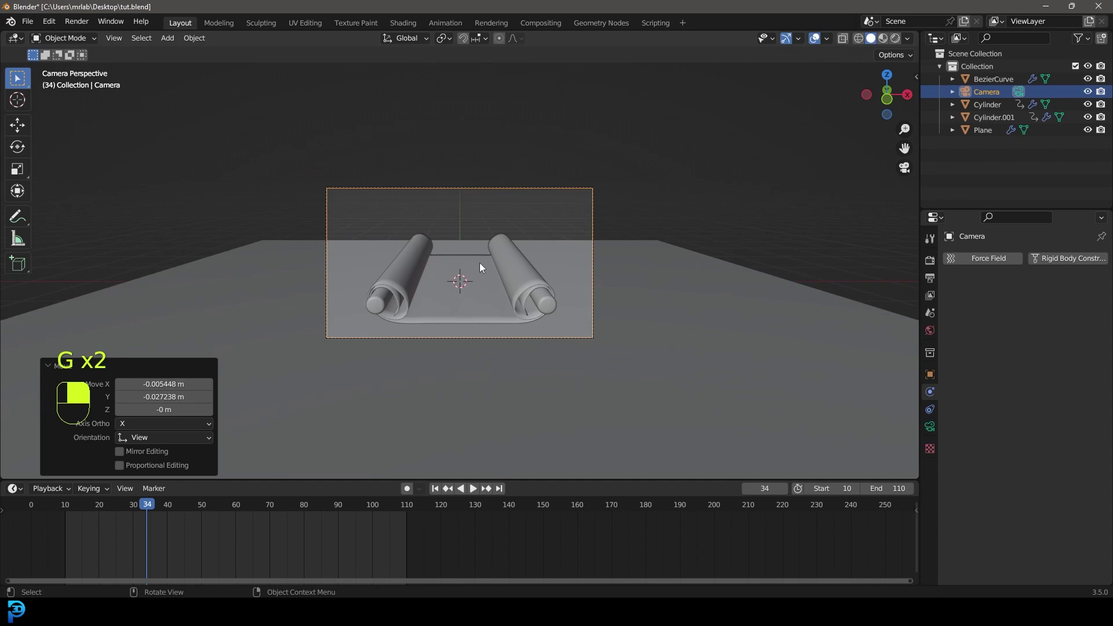
Set the render engine to Cycles with GPU Compute and limit the render to 50 max samples
left_click(930, 262)
left_click(1056, 258)
left_click(1048, 295)
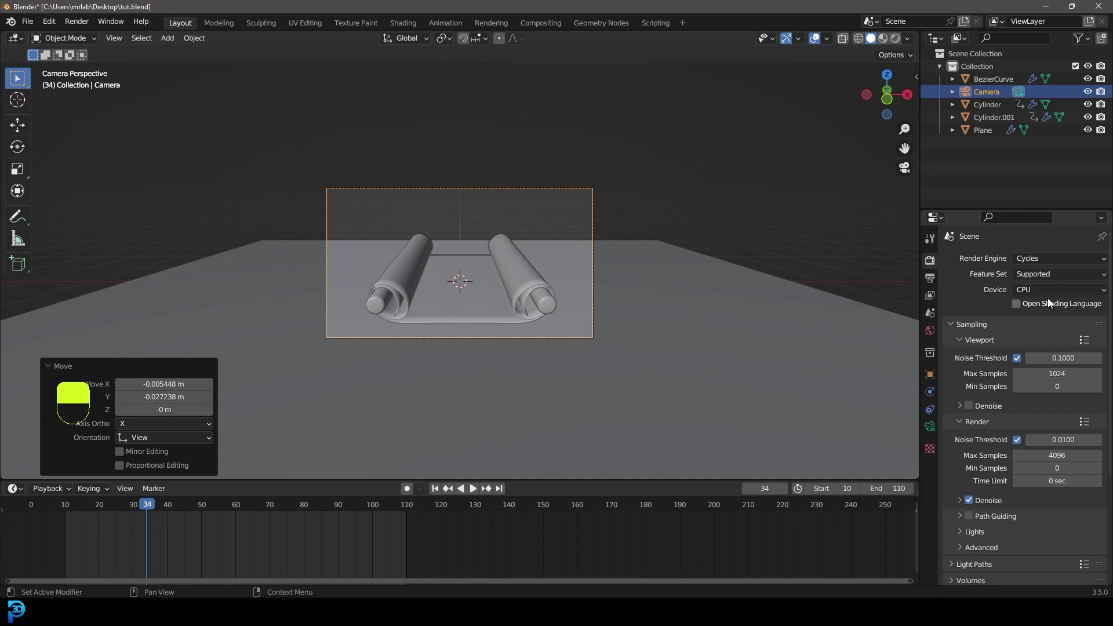
left_click(1043, 289)
left_click(1045, 319)
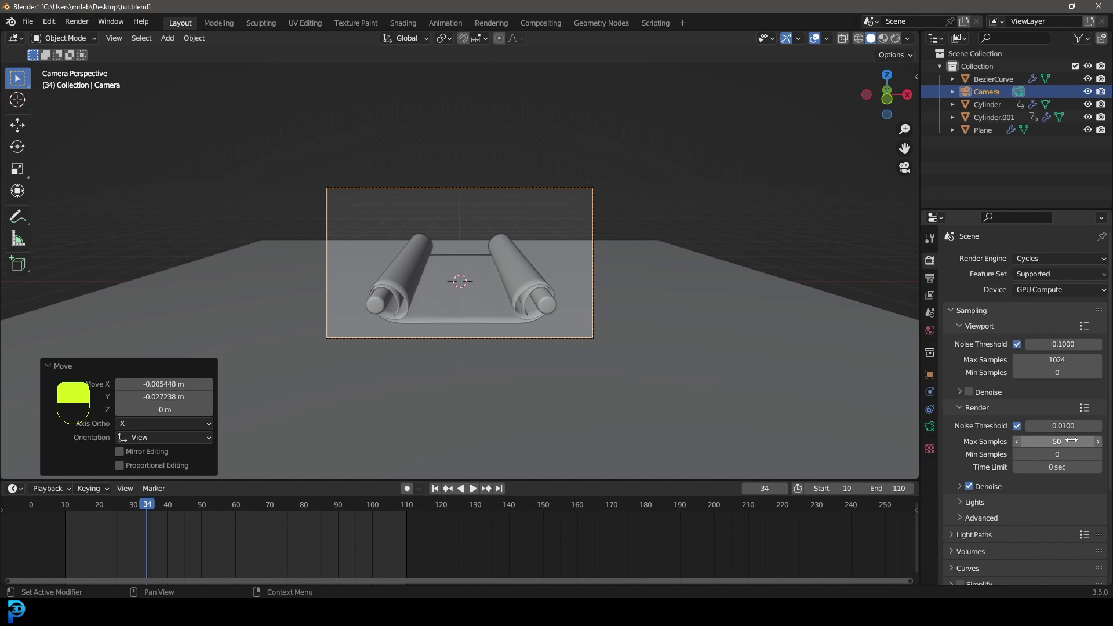
Save the tut.blend file
scroll(488, 258, "up", 3)
key("ctrl+s")
key("ctrl+s")
scroll(479, 238, "down", 1)
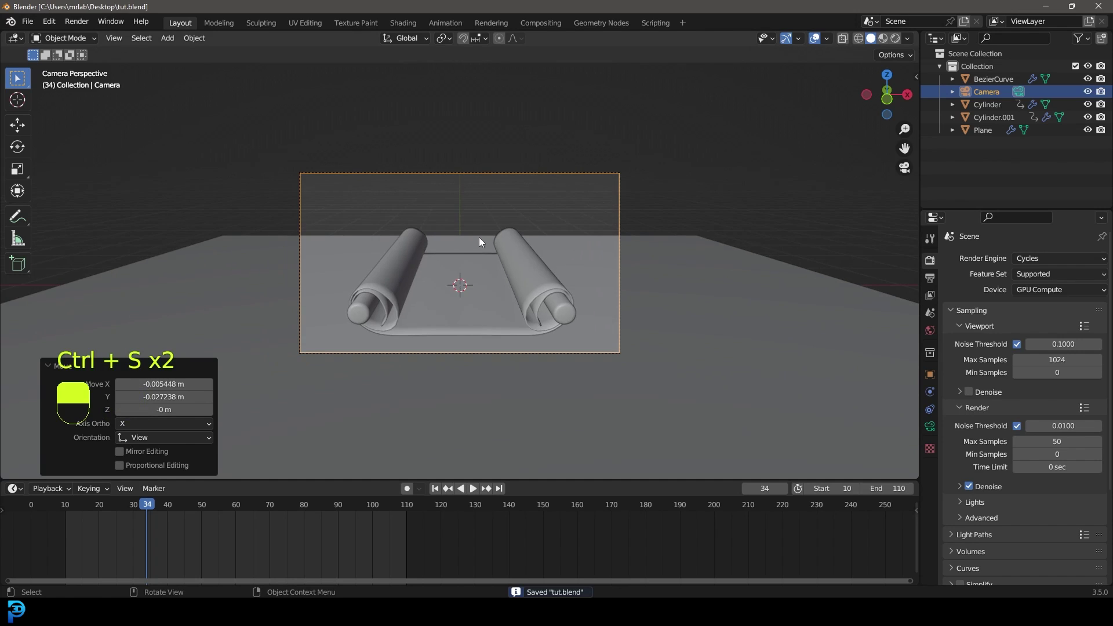
Add an area light about 2.09 m above the scroll with 200 W power and a size of about 1.86 m
key("shift+a")
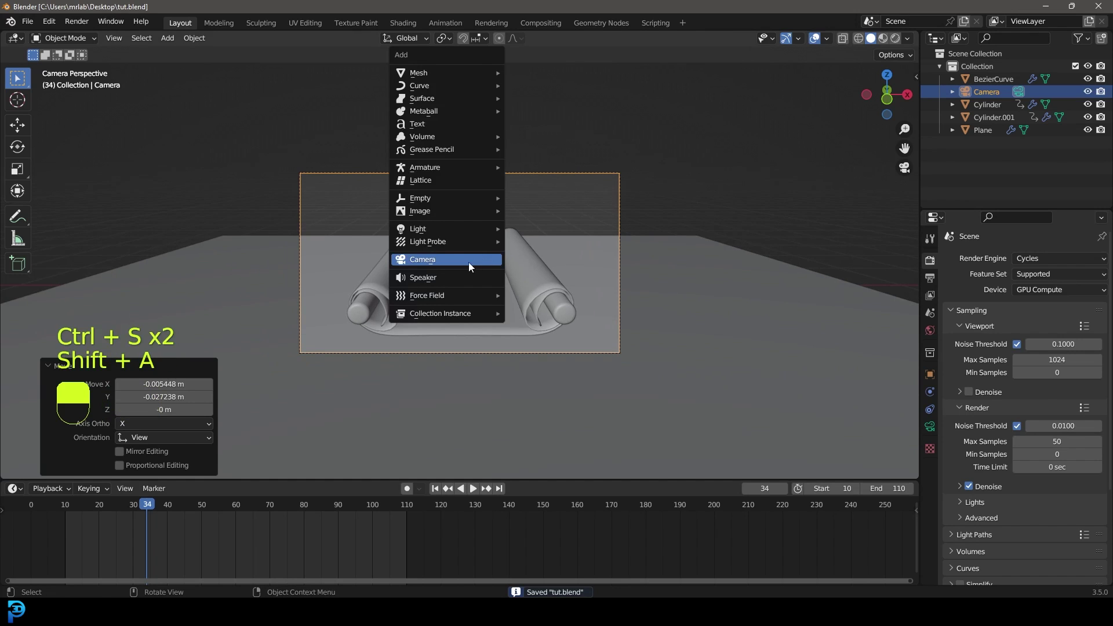
mouse_move(432, 228)
left_click(537, 270)
key("g")
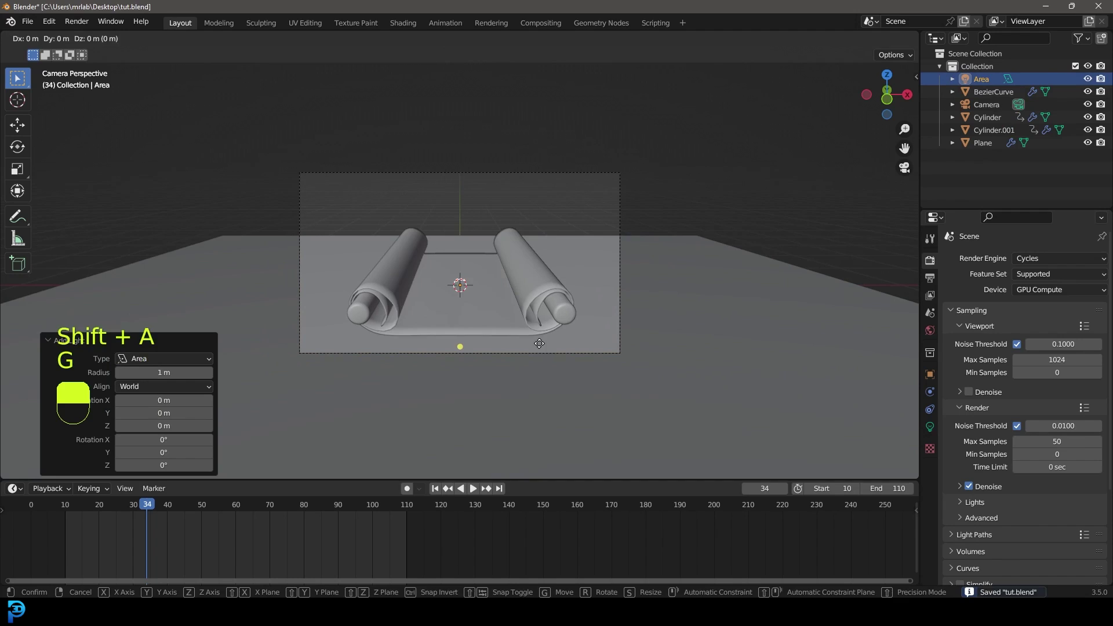
left_click(537, 191)
left_click(931, 427)
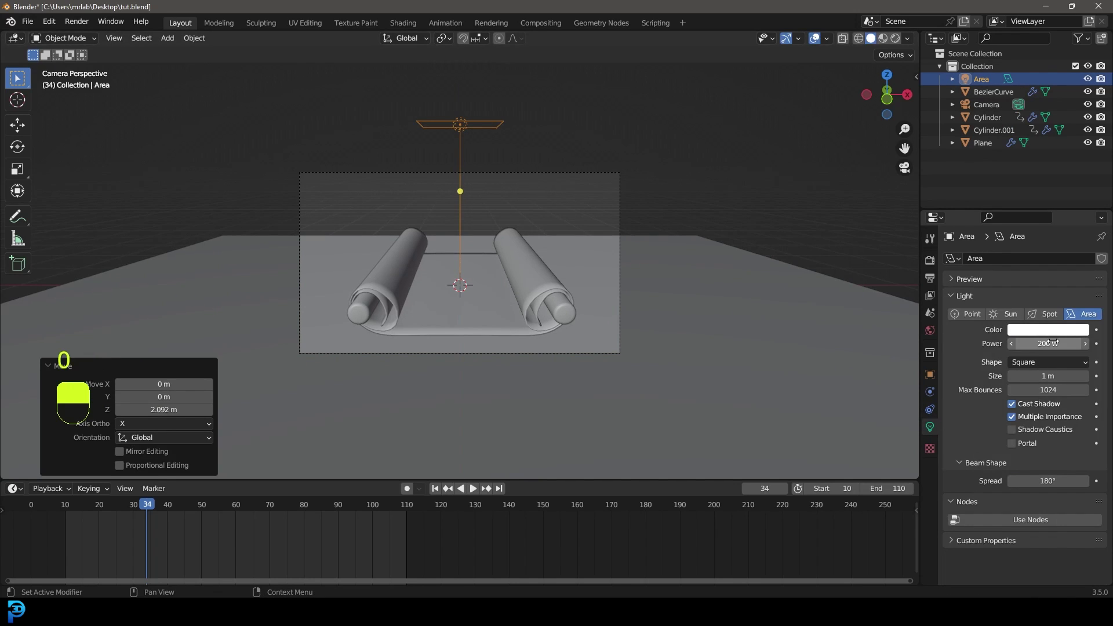
left_click_drag(1049, 376, 1079, 376)
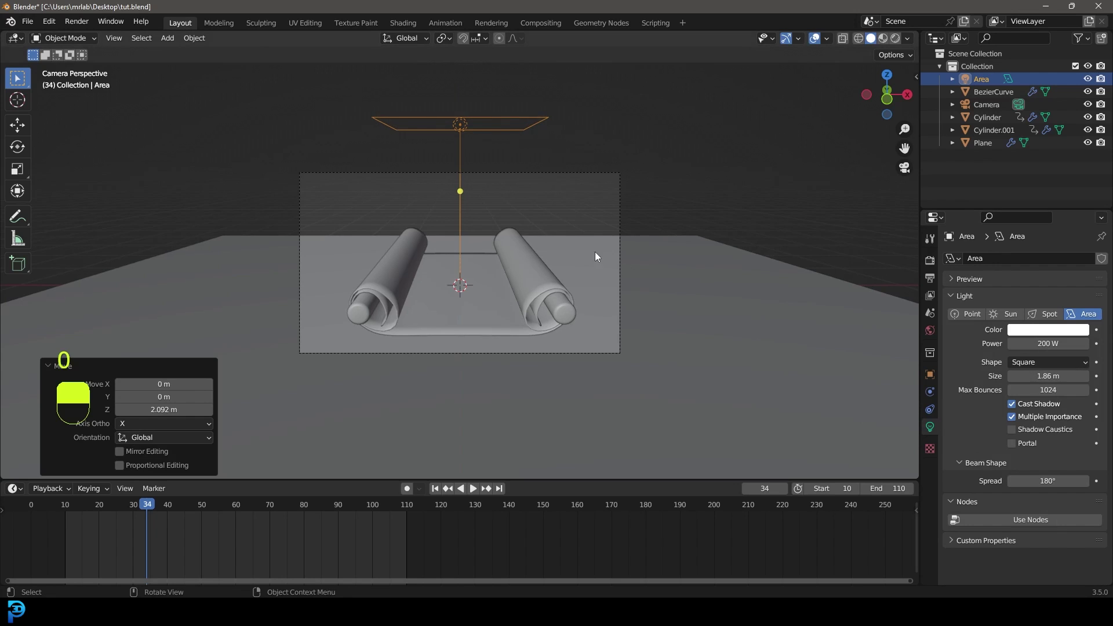
Reposition the overhead area light in front view and place a duplicate right of the scroll, rotated to face it
key("KP_1")
key("g")
left_click(515, 232)
key("shift+d")
left_click(754, 295)
key("r")
left_click(505, 307)
Duplicate the right-hand area light about 7.35 m to the scroll's left side and rotate the copy about -114° to face the scroll
scroll(642, 243, "down", 1)
scroll(642, 247, "down", 2)
key("shift+d")
left_click(370, 238)
key("r")
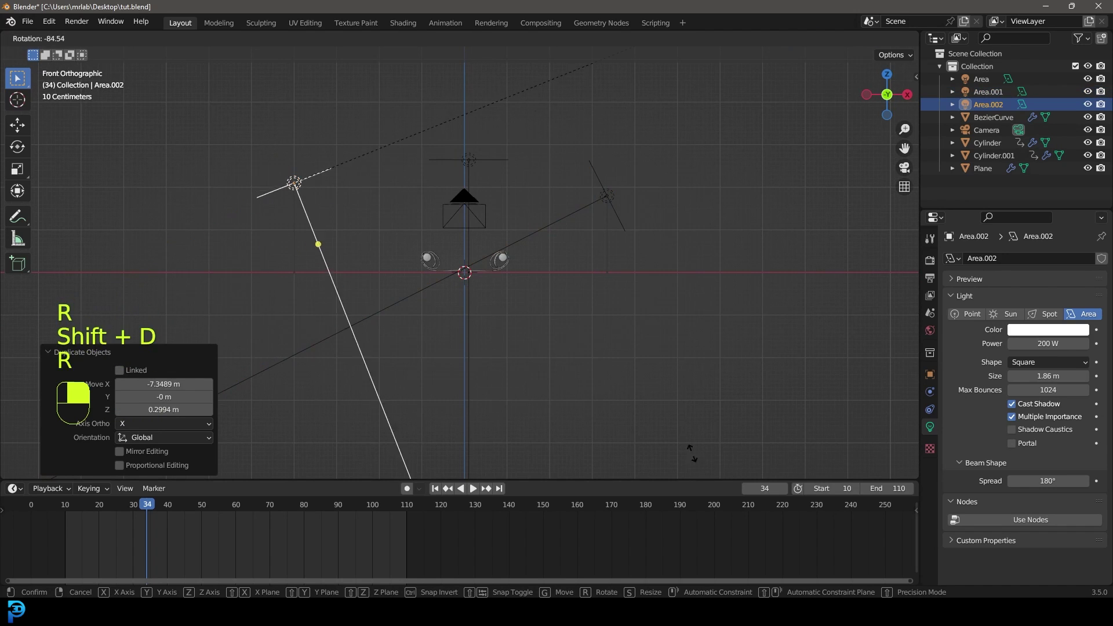
left_click(729, 92)
Show the camera view in Rendered shading and limit the render region to the camera frame
key("KP_0")
key("z")
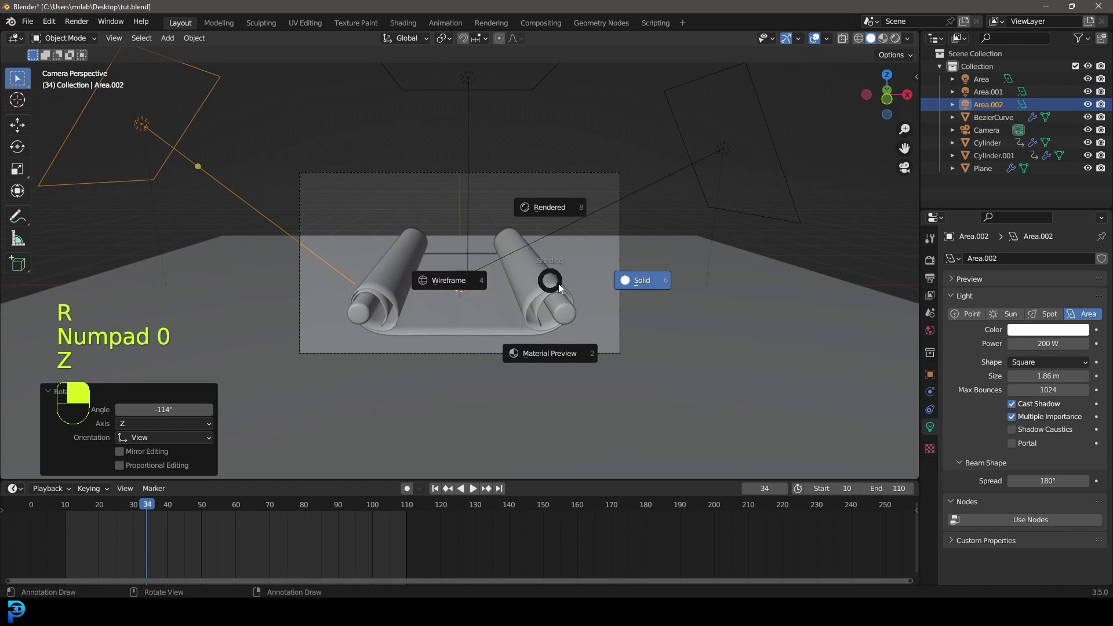
left_click(576, 223)
scroll(463, 287, "up", 2)
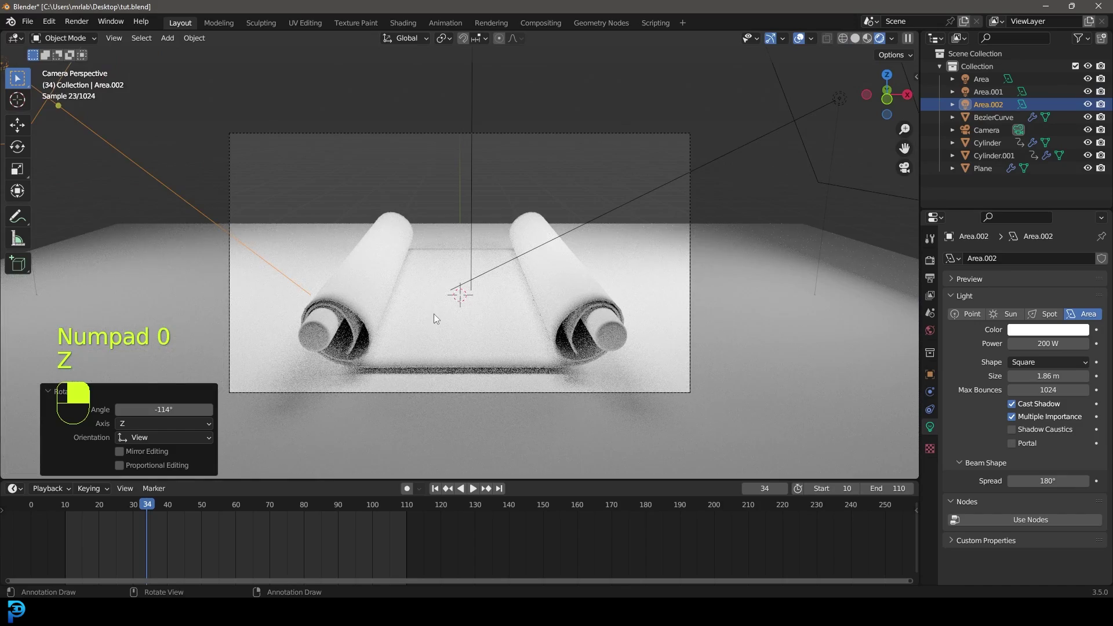
key("ctrl+b")
left_click_drag(173, 103, 746, 435)
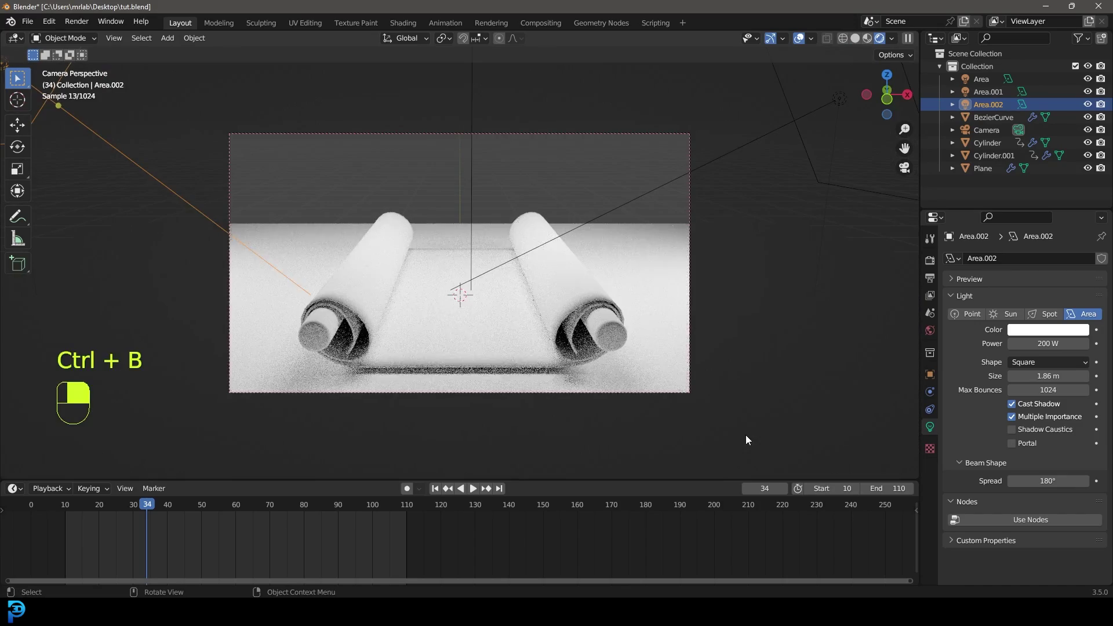
Select the ground plane and nudge it slightly upward along the Z axis toward the scroll
middle_click_drag(612, 398, 627, 363, "shift")
scroll(632, 366, "up", 1)
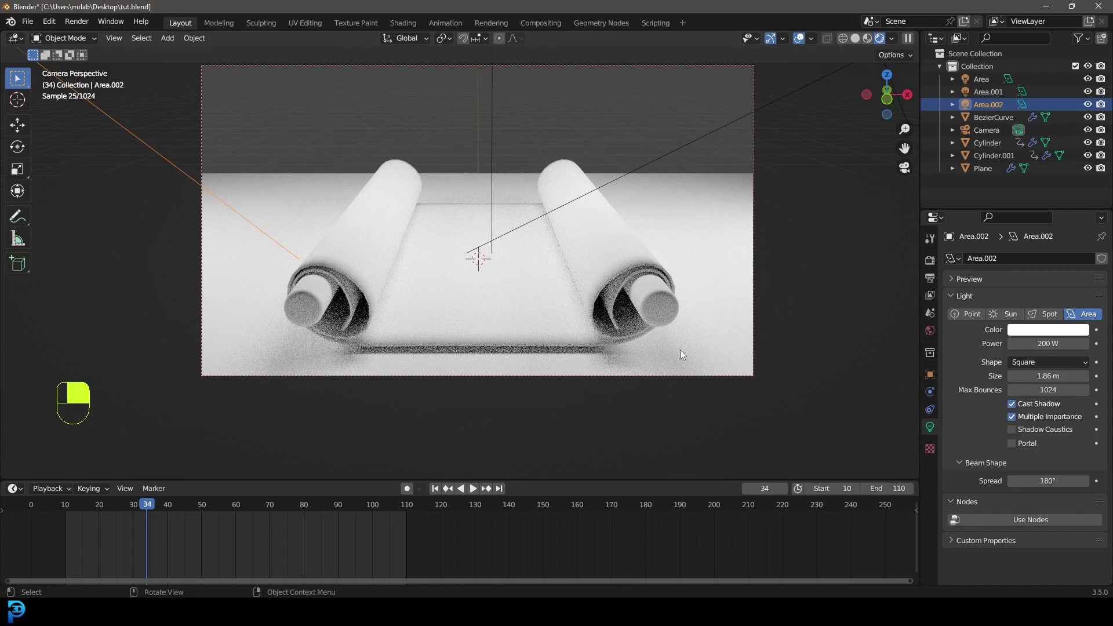
left_click(681, 350)
key("g")
key("z")
key("shift")
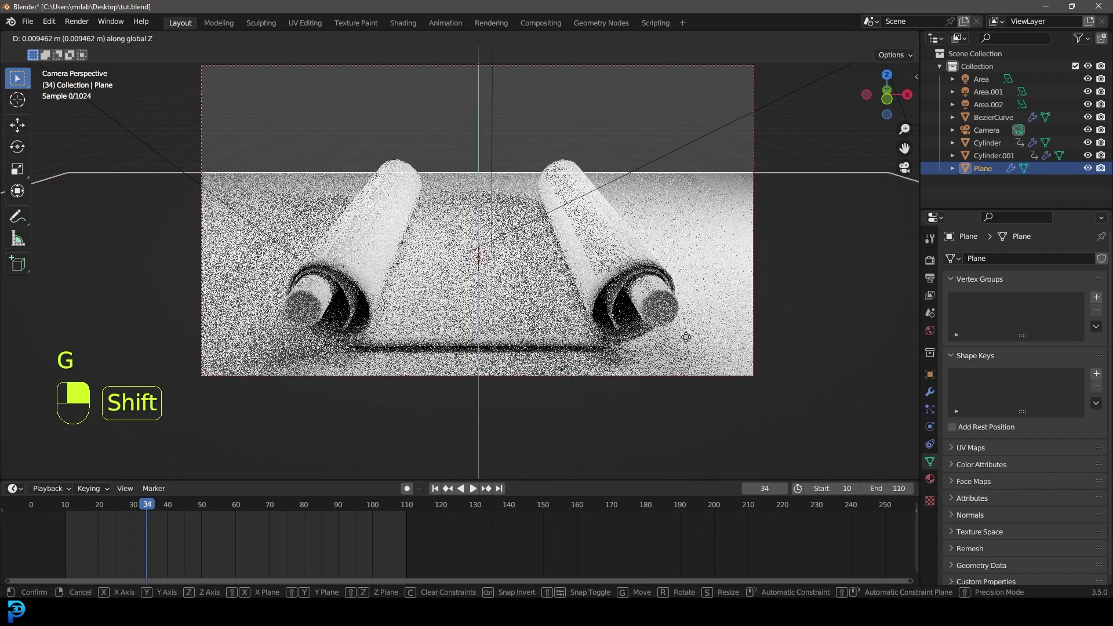
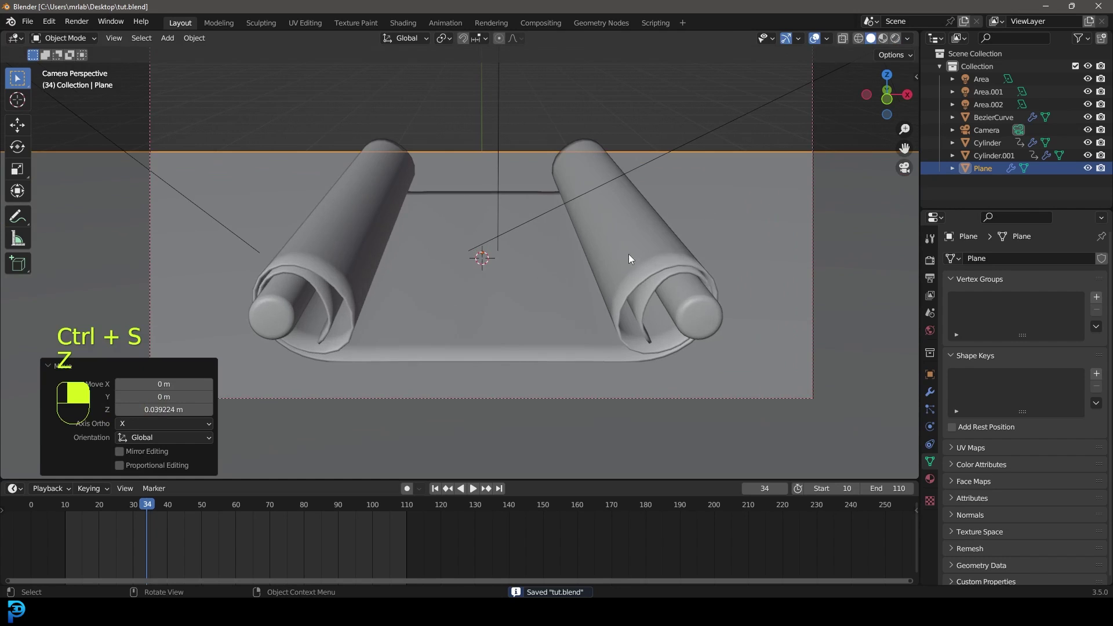
Switch to Chrome and search Google Images for "ancient scroll"
mouse_move(532, 612)
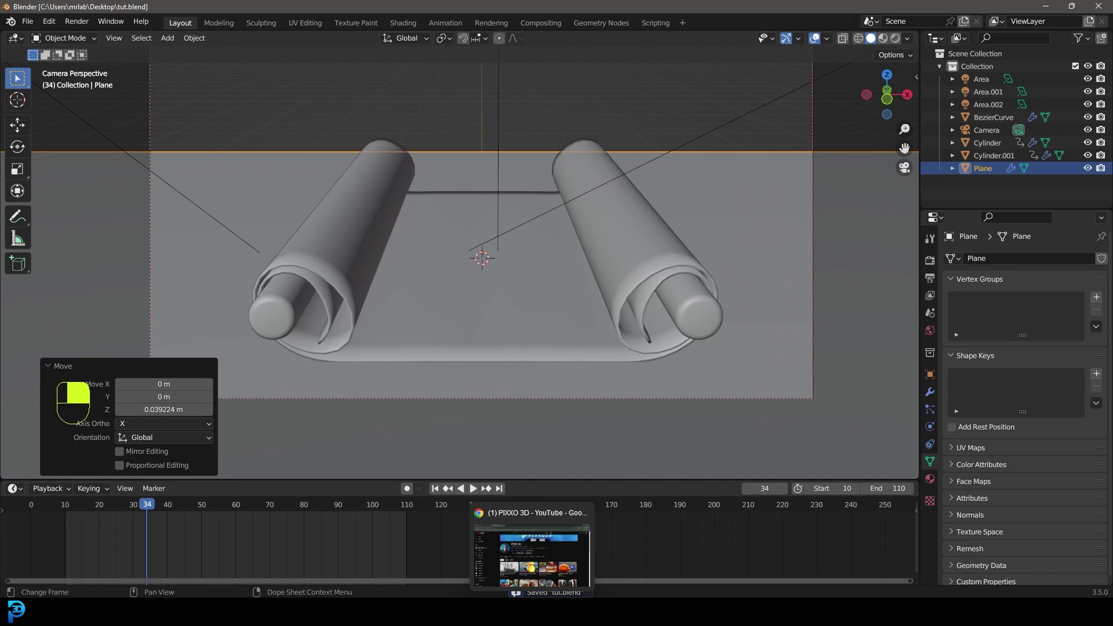
left_click(531, 560)
left_click(310, 13)
type("anci")
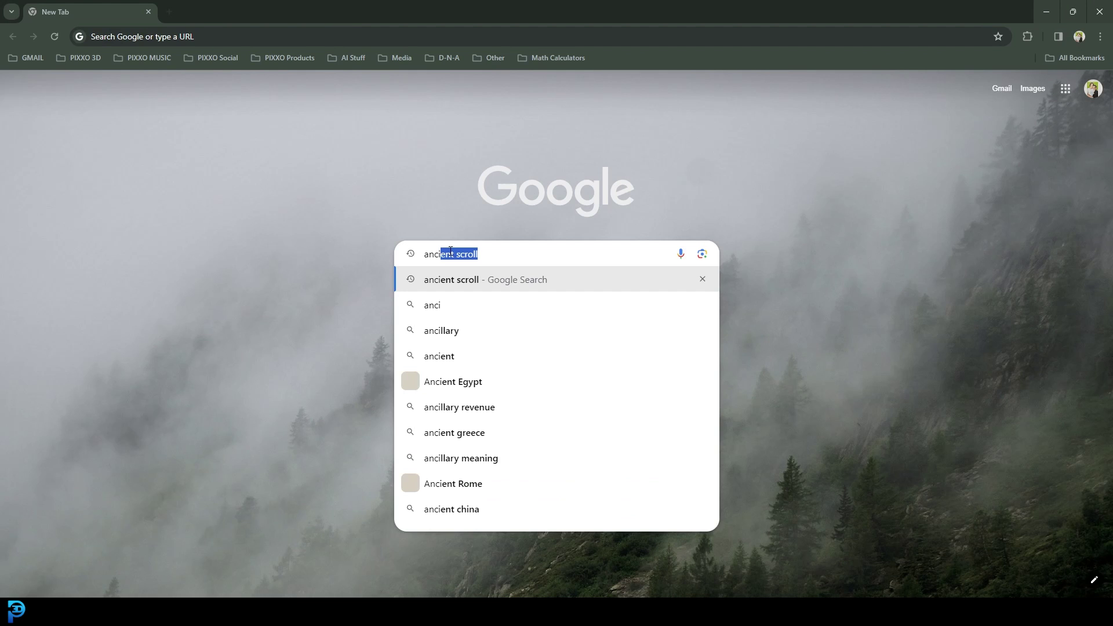
type("ent scroll")
key("Return")
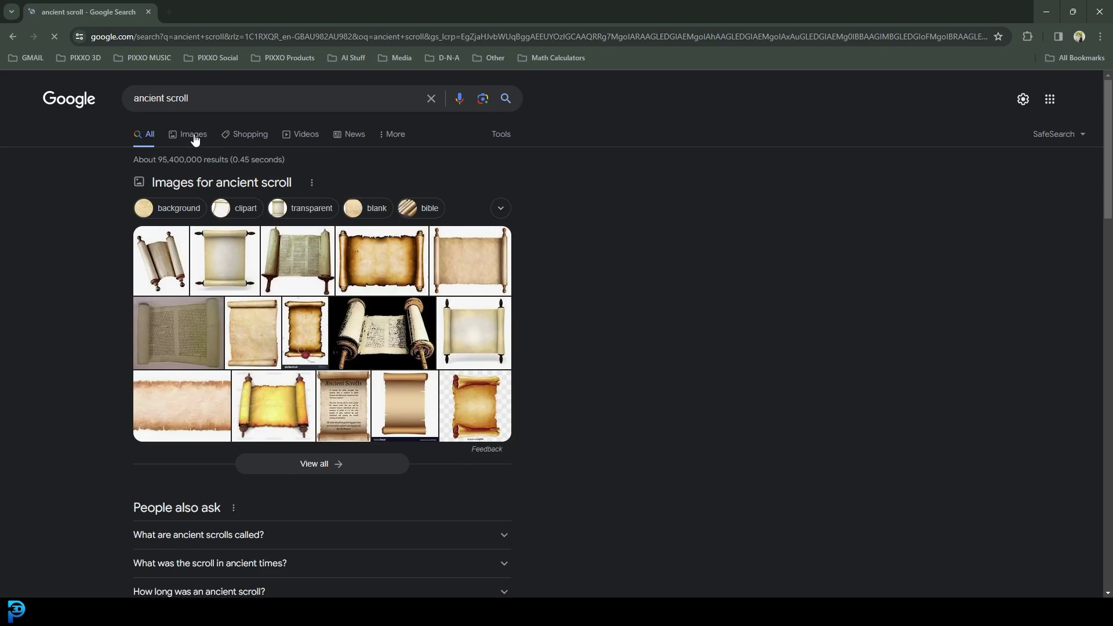
left_click(213, 134)
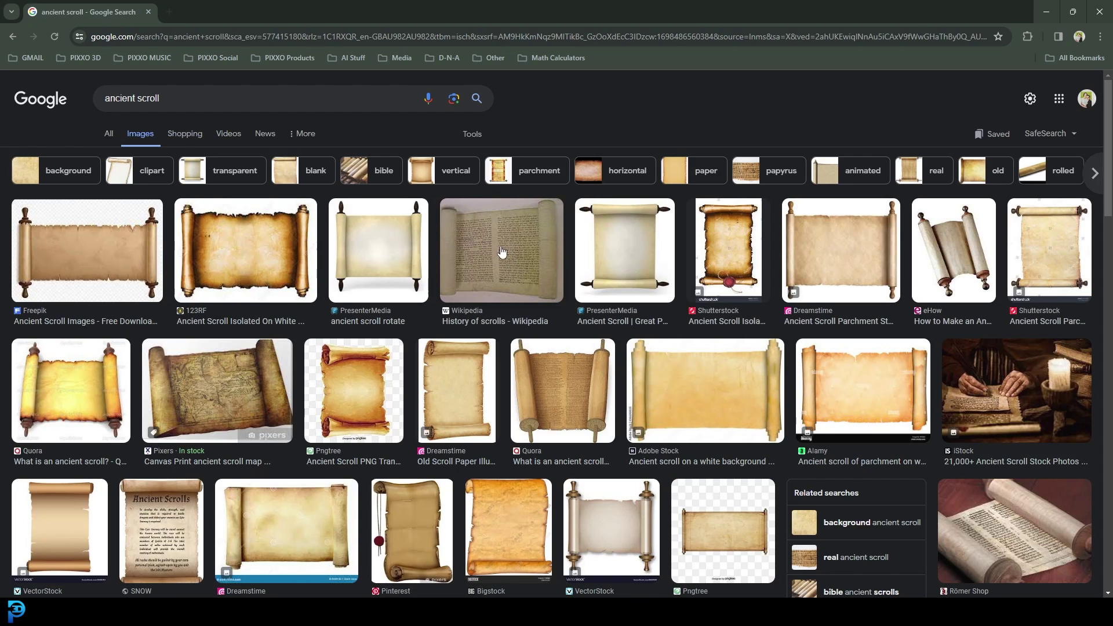
Browse the ancient scroll pictures for a suitable paper texture, finishing back in Blender
scroll(502, 251, "down", 2)
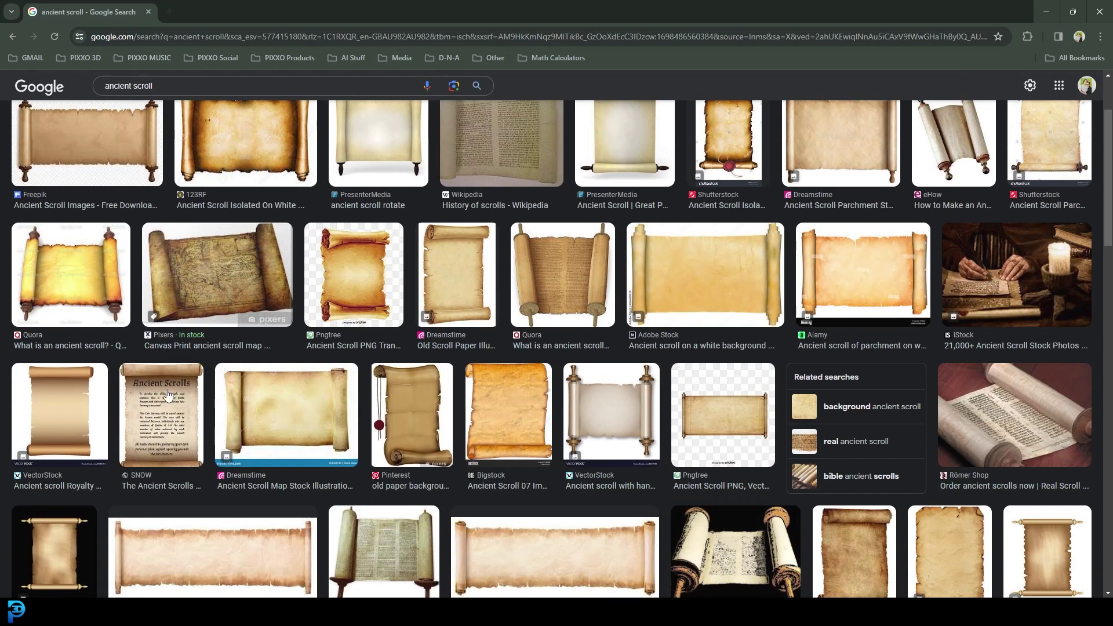
scroll(167, 395, "down", 3)
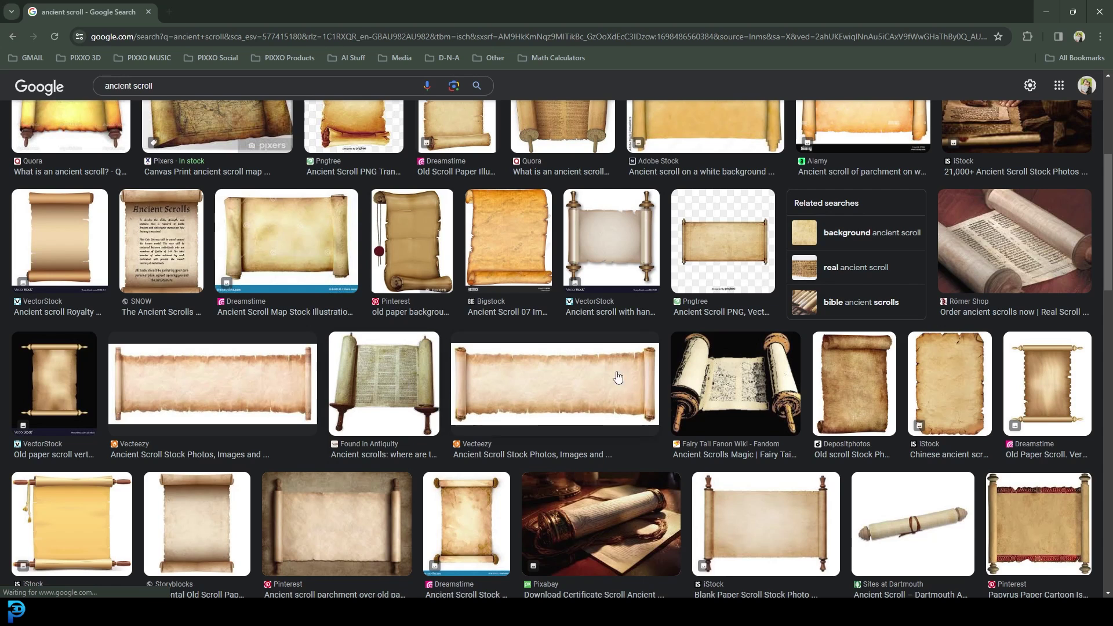
scroll(618, 377, "down", 4)
scroll(334, 403, "down", 3)
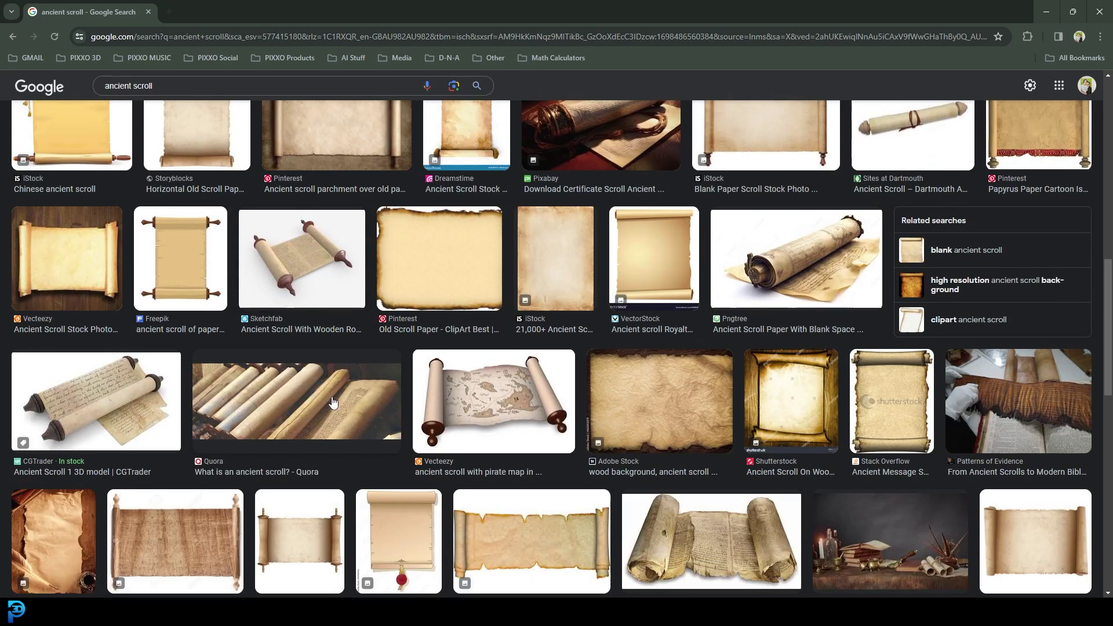
left_click(1047, 11)
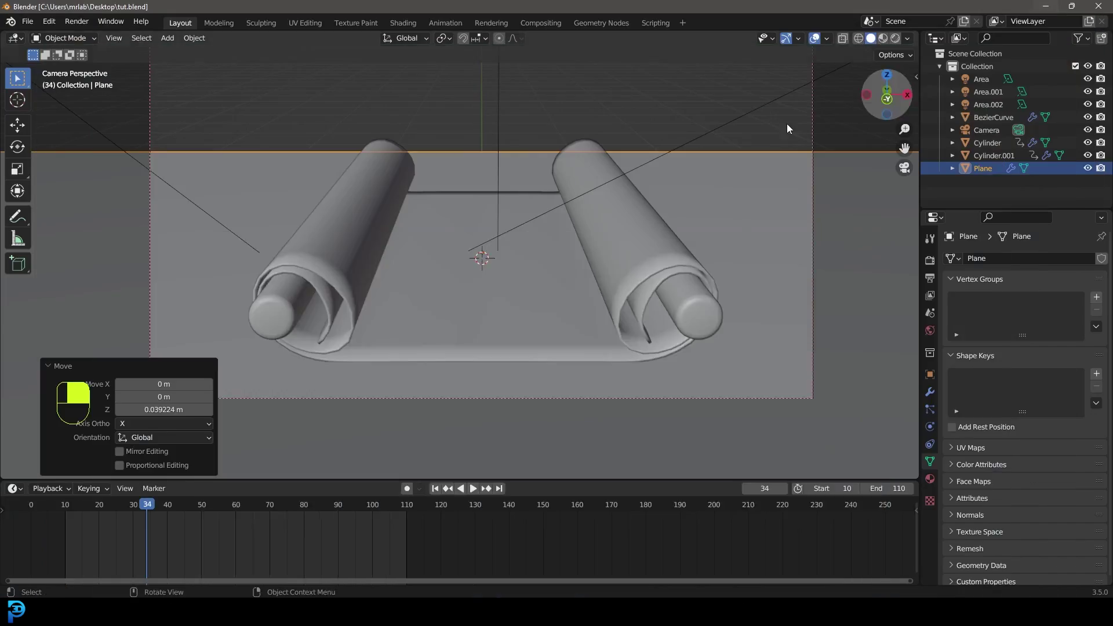
Give the scroll paper a new material with an image texture using ancient gliphs.jpg as its Base Color
left_click(630, 238)
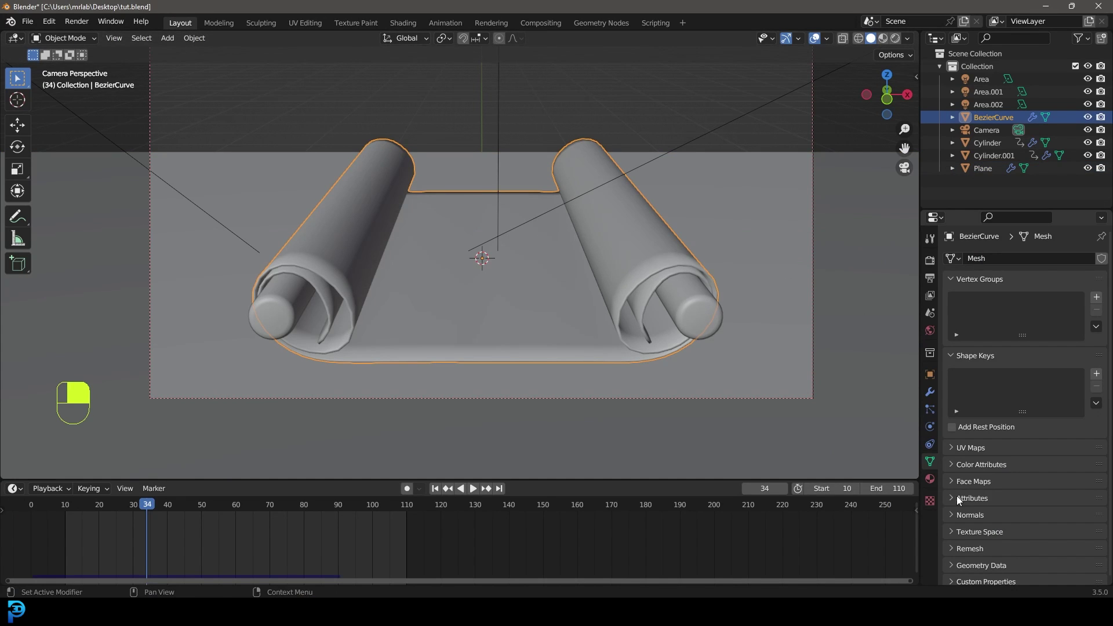
left_click(930, 479)
left_click(1040, 315)
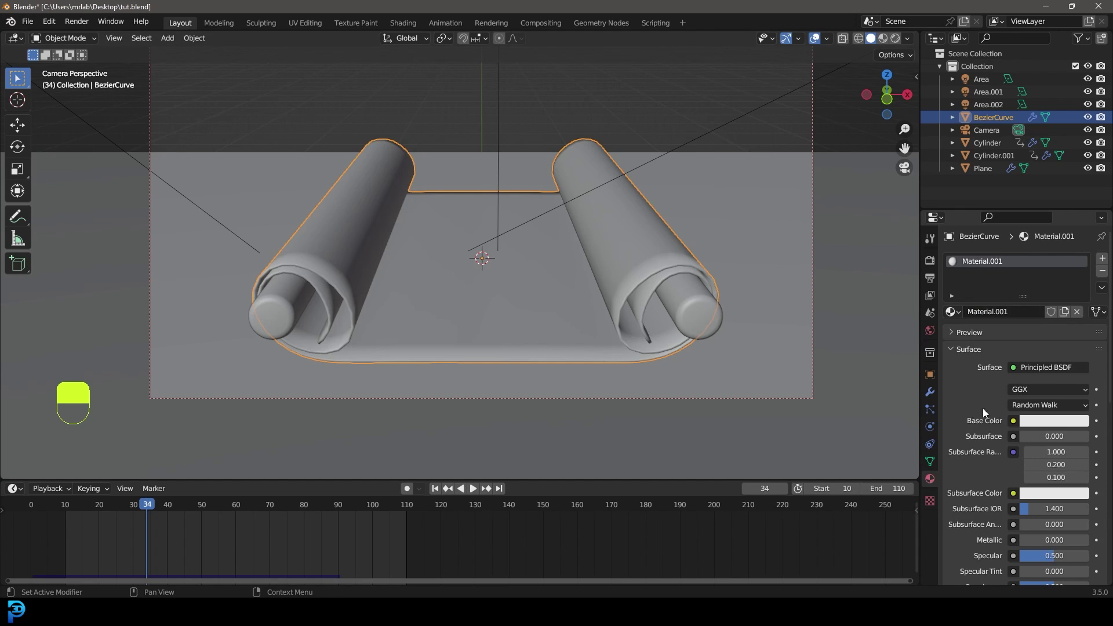
left_click(1014, 422)
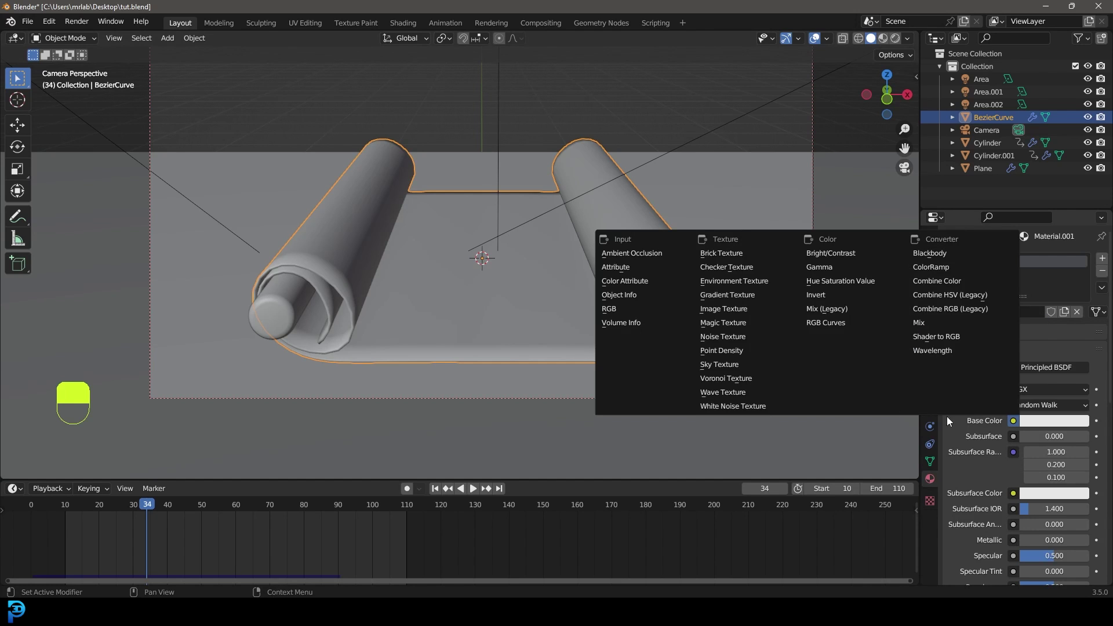
left_click(730, 307)
left_click(1067, 437)
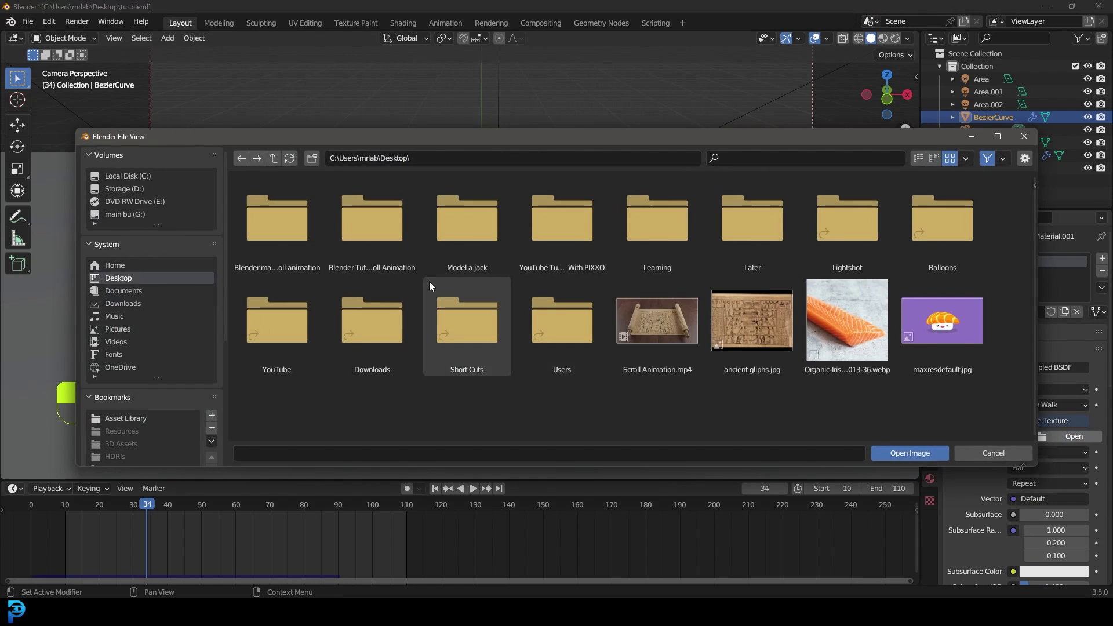
left_click(744, 331)
left_click(942, 454)
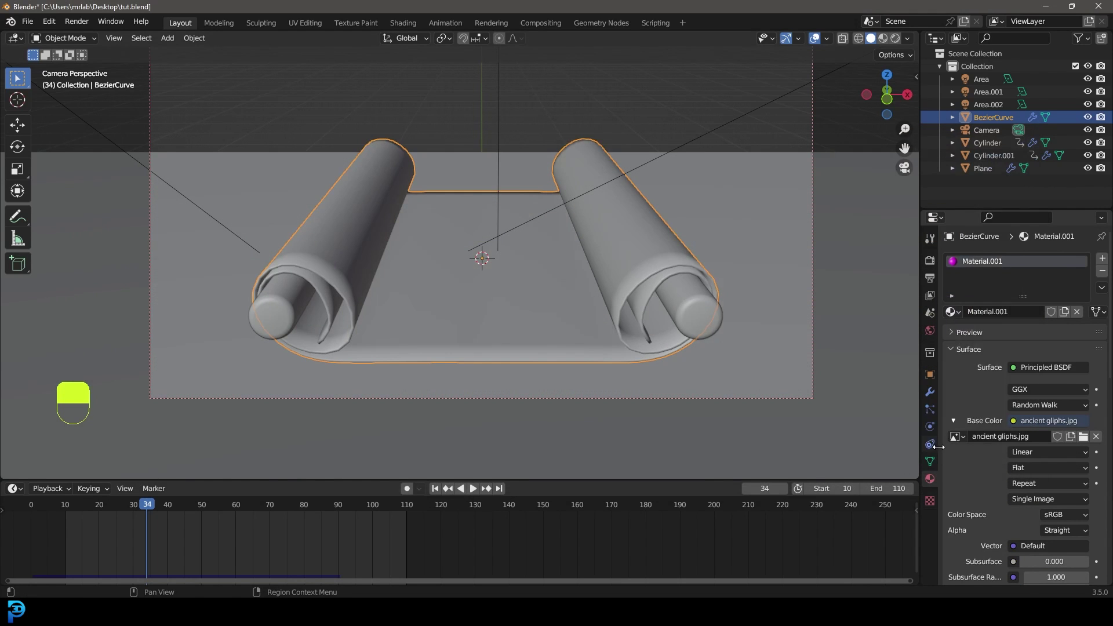
Open the UV Editing workspace for the scroll paper and display ancient gliphs.jpg in the UV editor
left_click(301, 22)
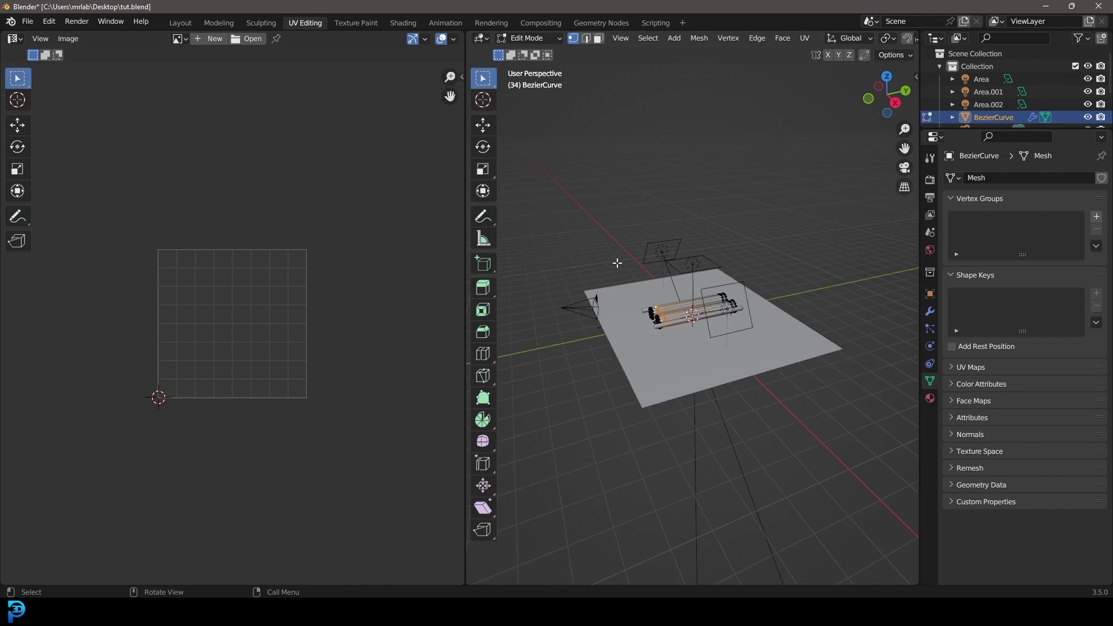
left_click(181, 39)
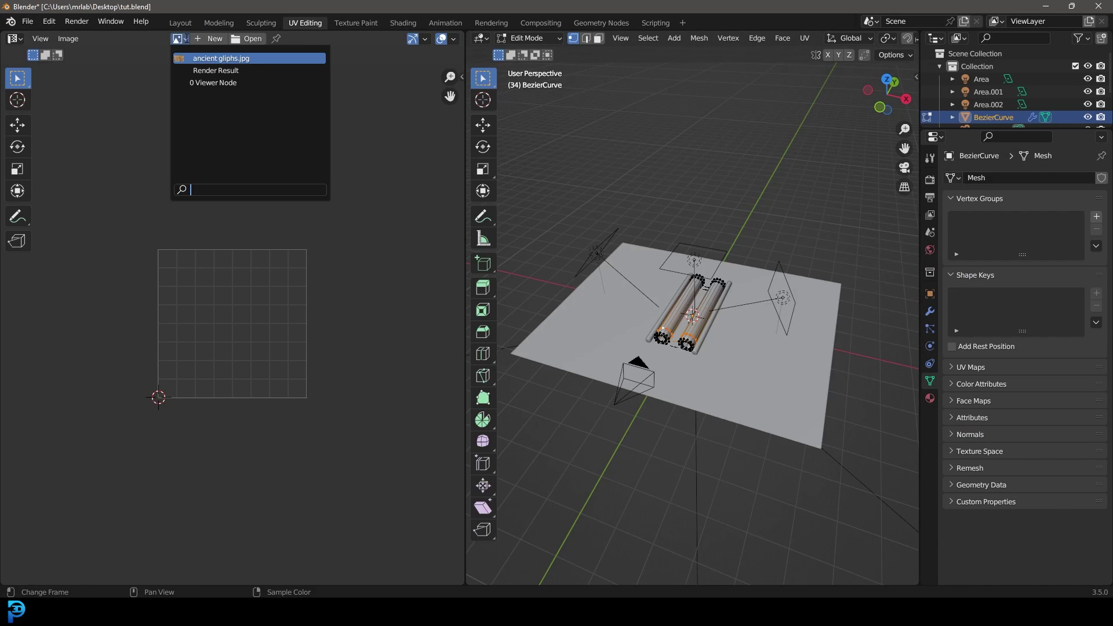
left_click(230, 58)
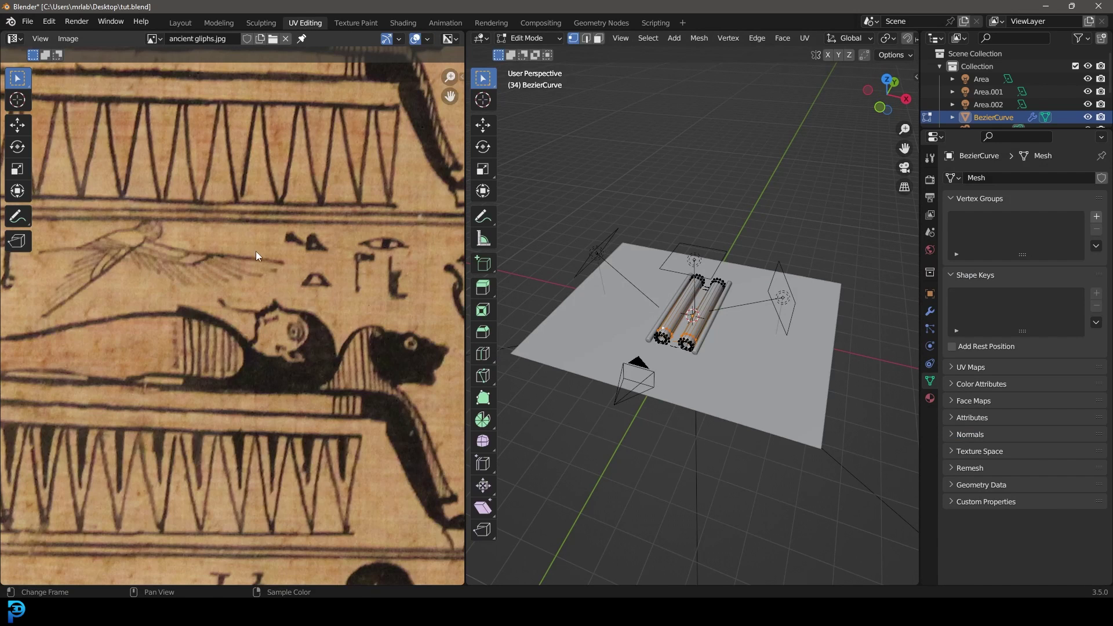
scroll(258, 264, "down", 6)
scroll(725, 314, "up", 4)
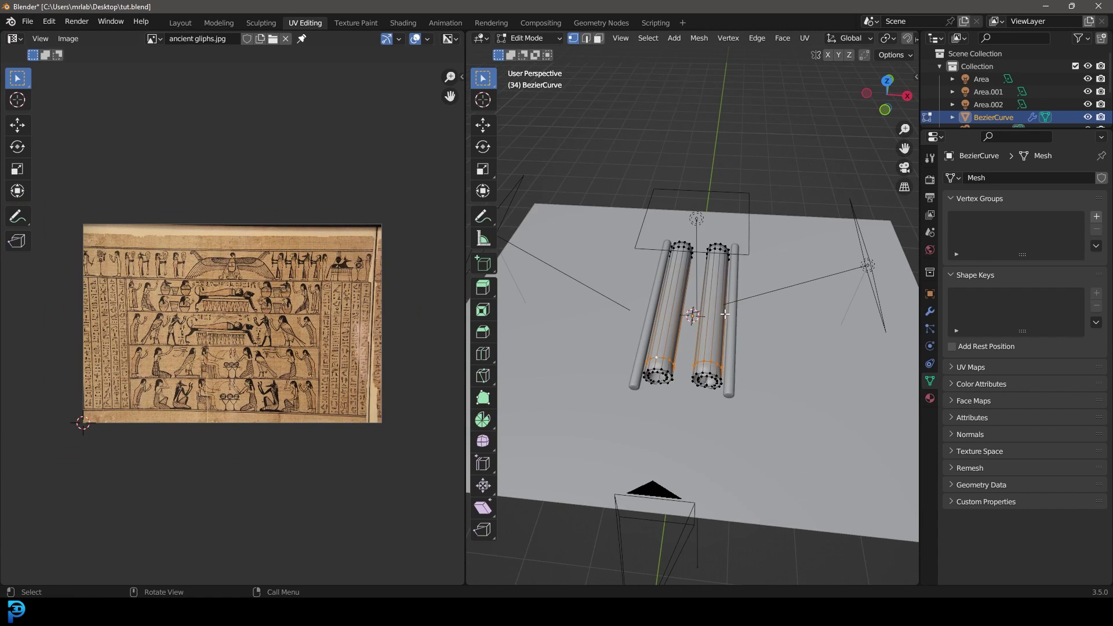
Unwrap the entire scroll paper mesh and rotate its UV layout by 90°
scroll(725, 313, "up", 4)
key("a")
key("u")
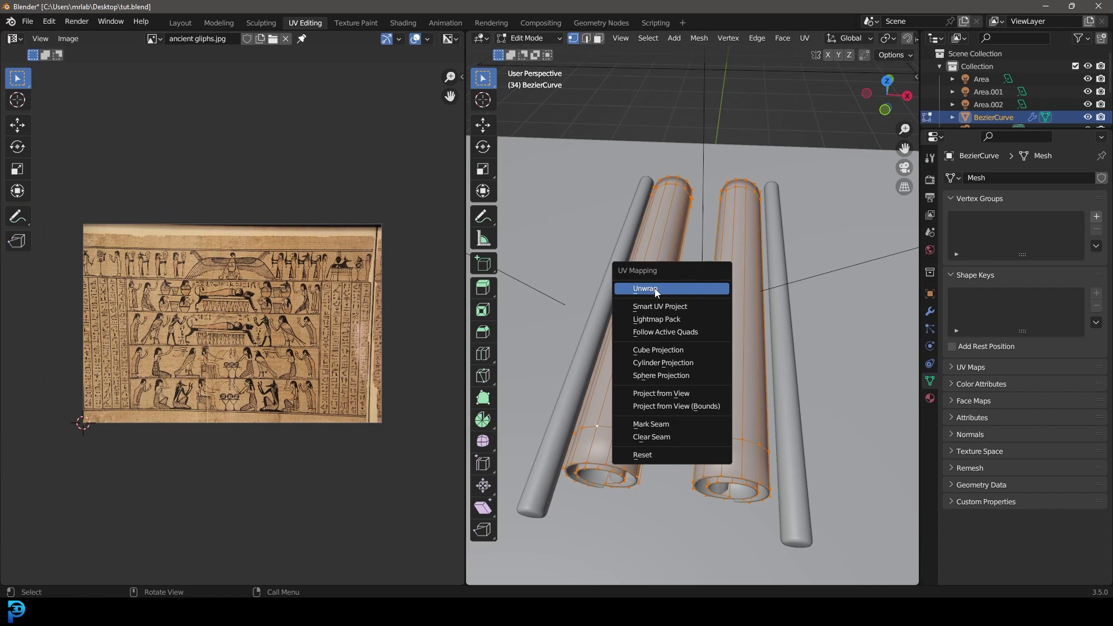
left_click(708, 289)
key("r")
key("9")
key("0")
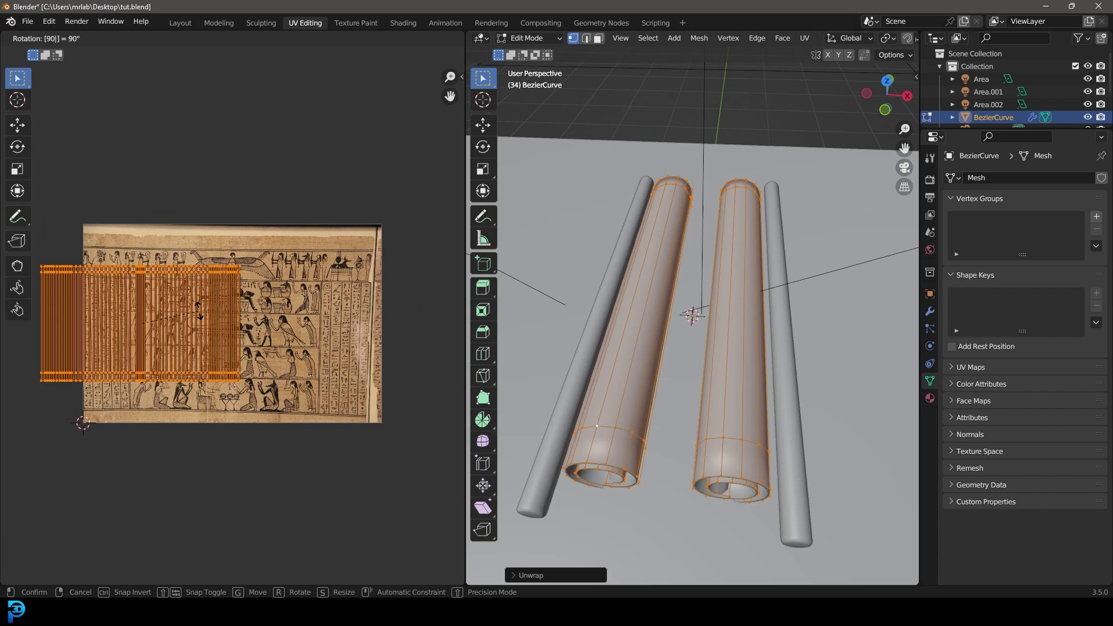
key("Return")
Move and scale the UV layout so it roughly covers the hieroglyph image
key("g")
left_click(316, 349)
key("s")
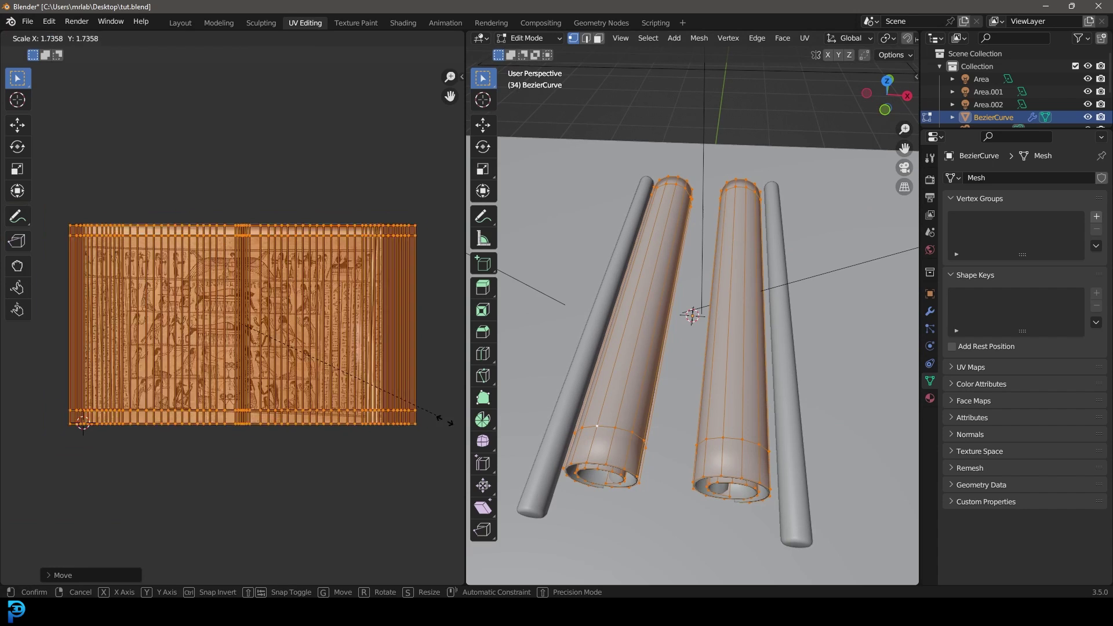
left_click(435, 413)
key("g")
left_click(440, 411)
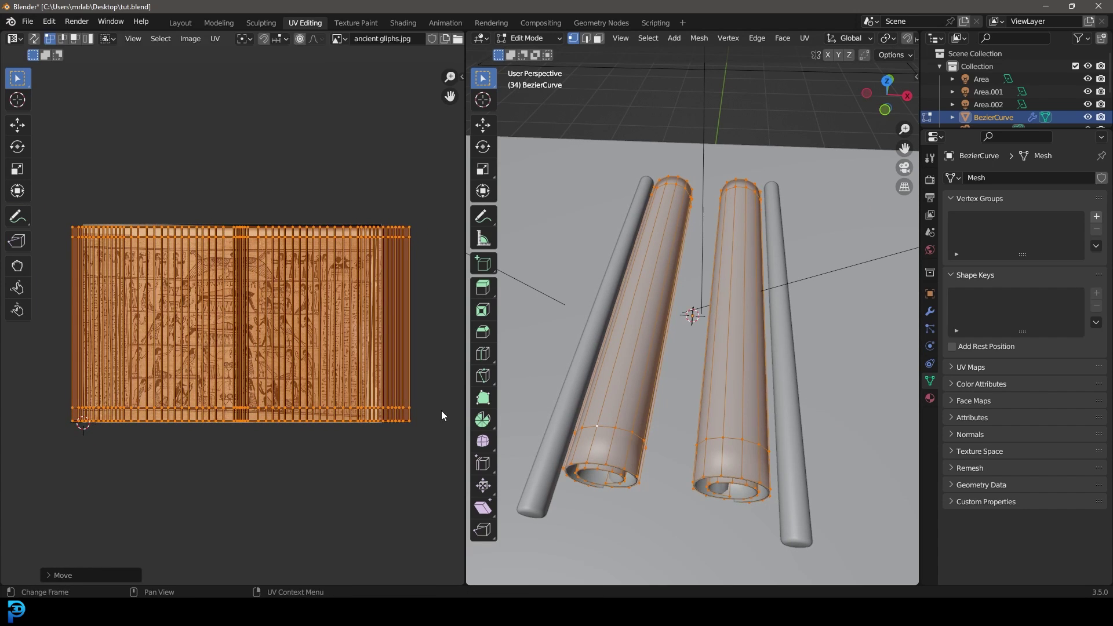
key("s")
left_click(455, 405)
Show the 3D view in Material Preview and play the animation briefly to check the texture on the paper rolls
key("z")
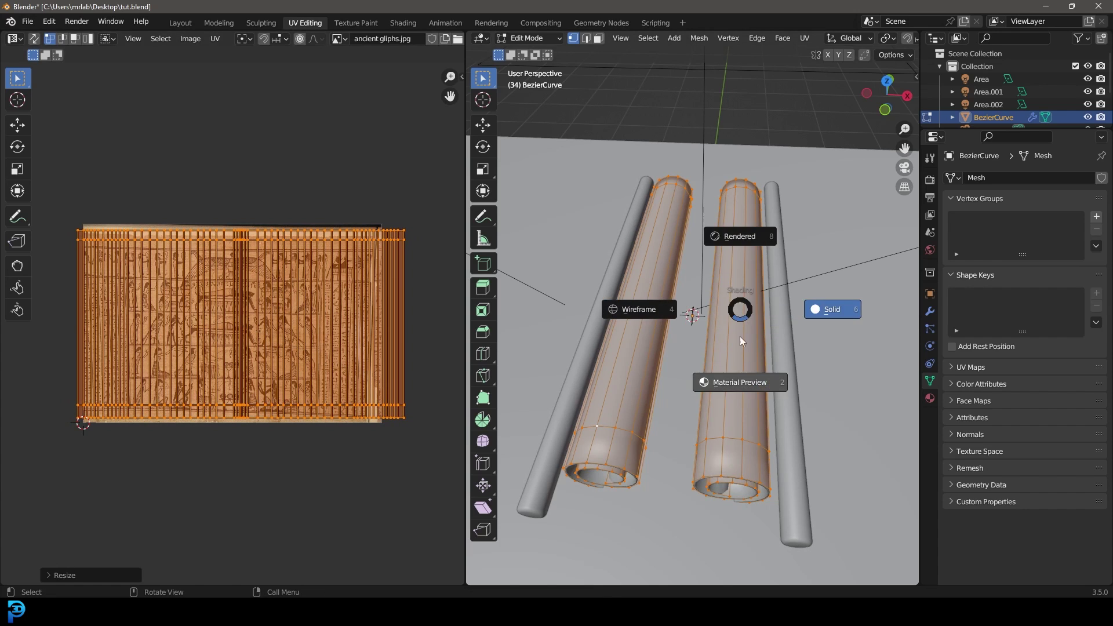
left_click(739, 368)
scroll(734, 363, "down", 3)
middle_click_drag(715, 463, 725, 435)
scroll(724, 435, "up", 3)
key("space")
scroll(724, 435, "down", 3)
key("space")
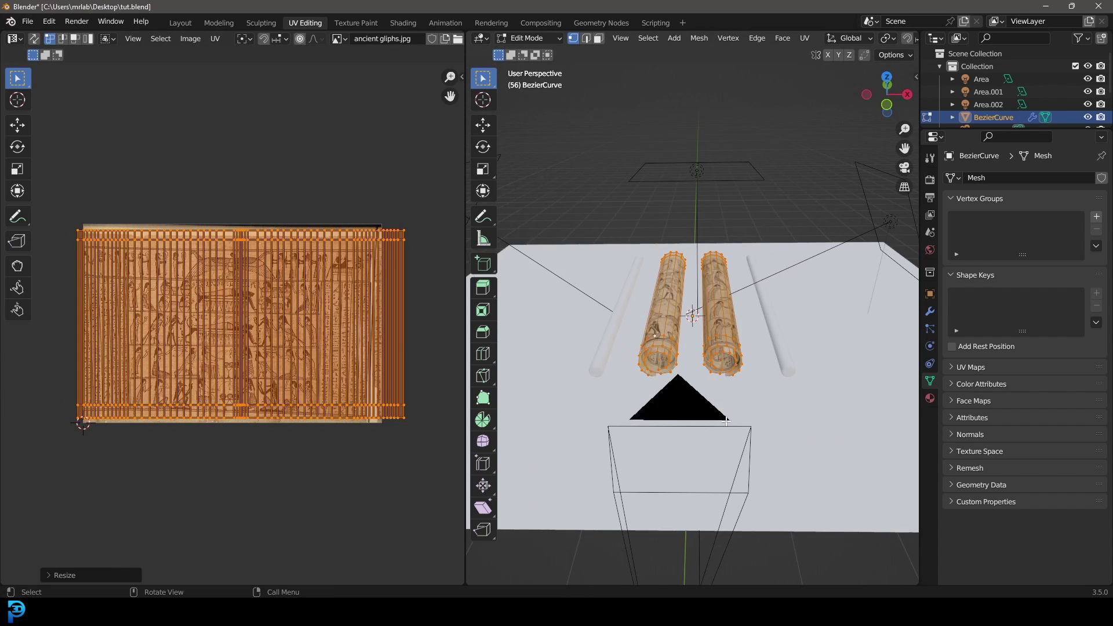
Return to Object Mode and replay the unrolling animation from the start frame while inspecting the textured scroll
key("Tab")
scroll(738, 408, "up", 3)
key("shift+Left")
key("space")
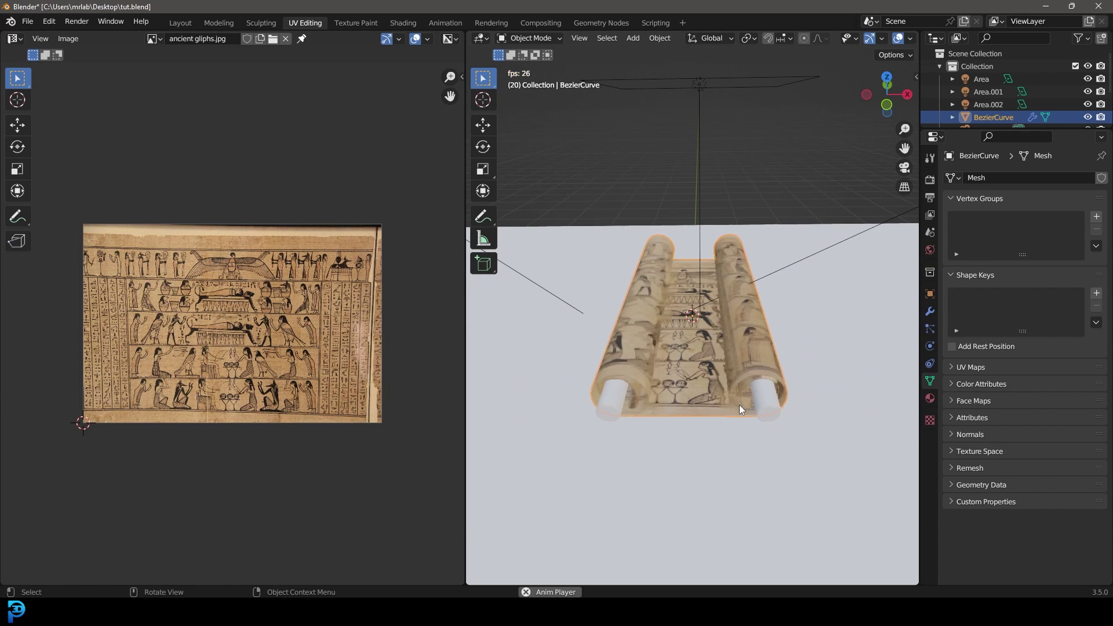
middle_click_drag(753, 424, 736, 430)
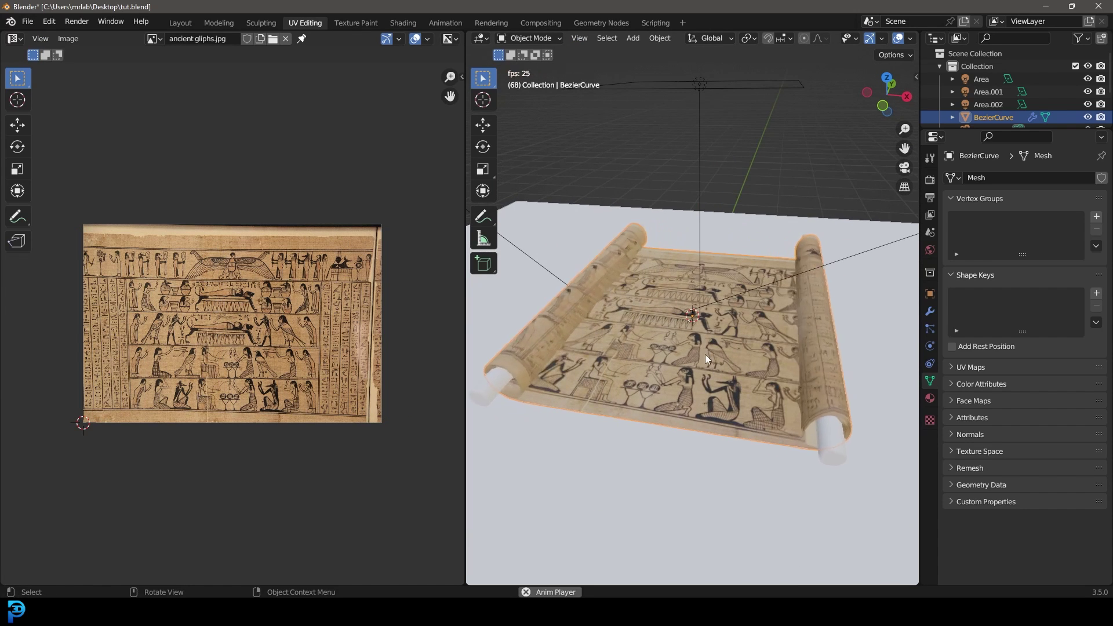
Stop the playback, return to the Layout workspace and save the file
key("space")
middle_click_drag(793, 318, 773, 363)
scroll(773, 363, "down", 4)
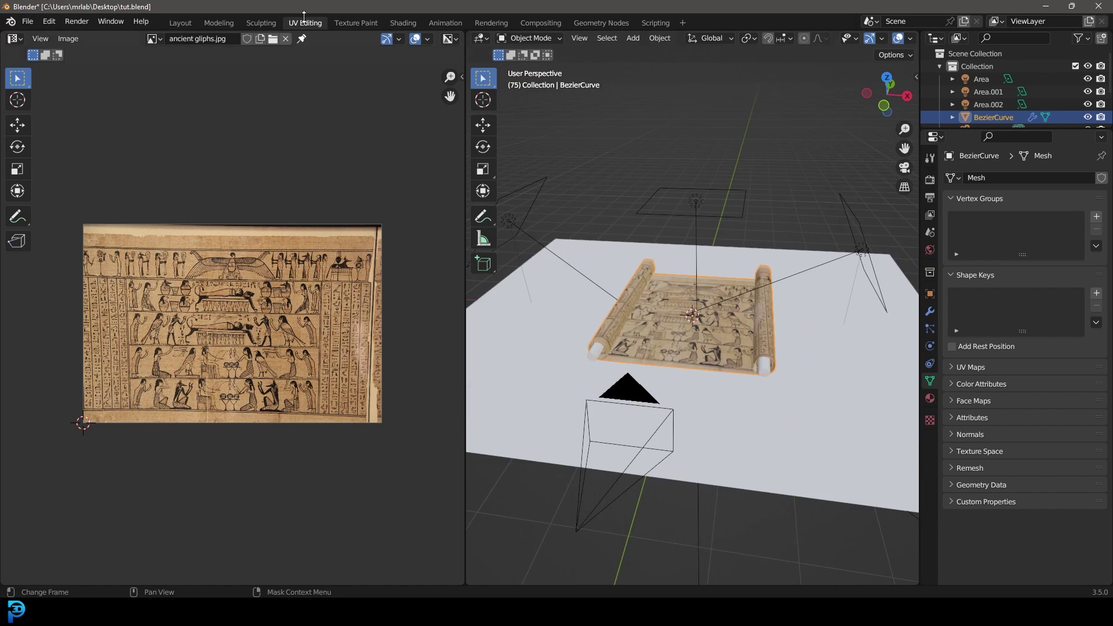
left_click(178, 22)
key("ctrl+s")
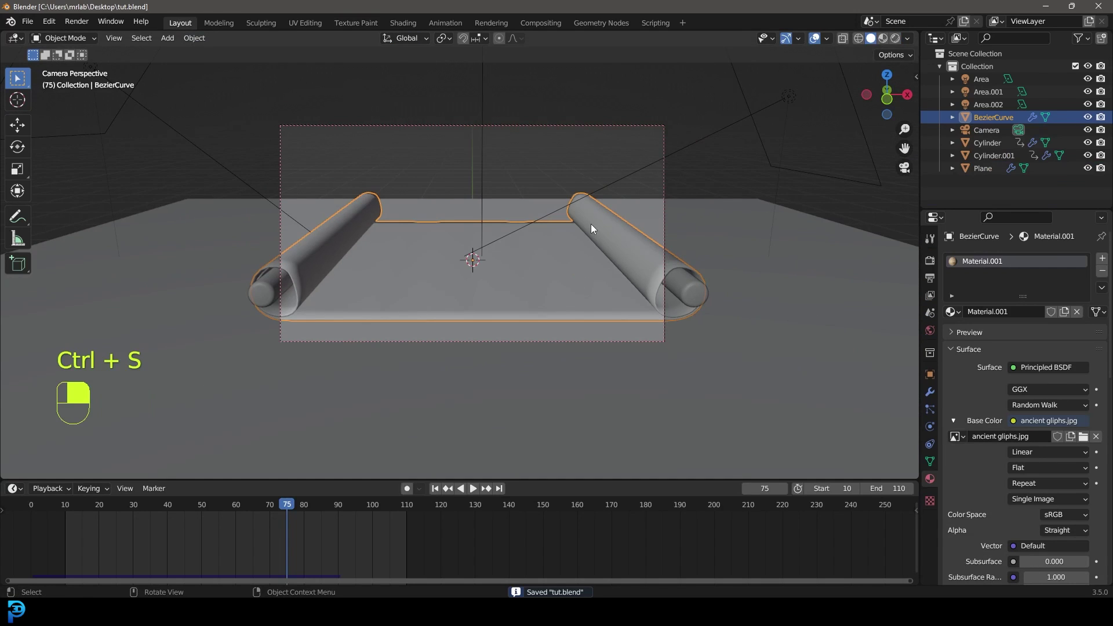
Append the laminate_floor_03 material from laminate_floor_03_2k.blend in the Asset Library's Blender PBR Material Library
left_click(27, 21)
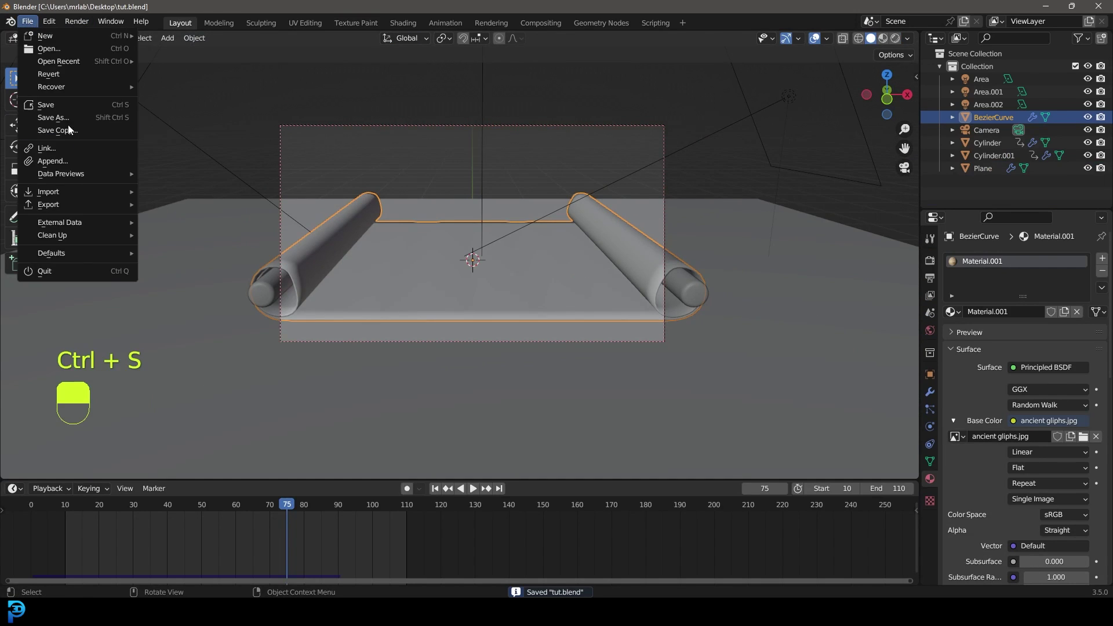
left_click(85, 156)
left_click(145, 420)
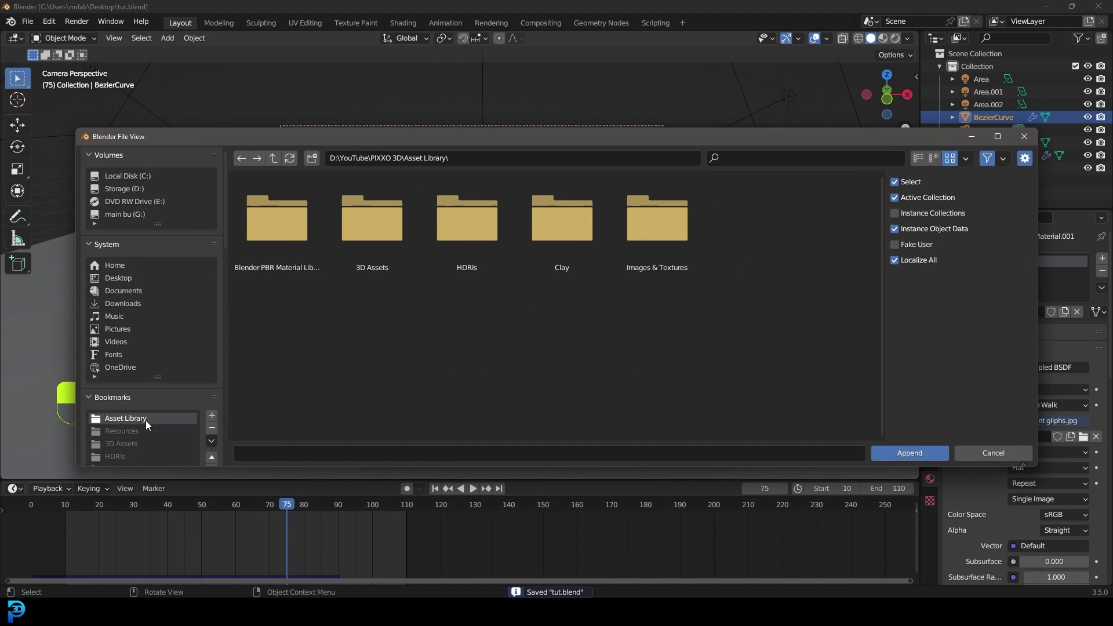
left_click(275, 260)
scroll(361, 281, "down", 2)
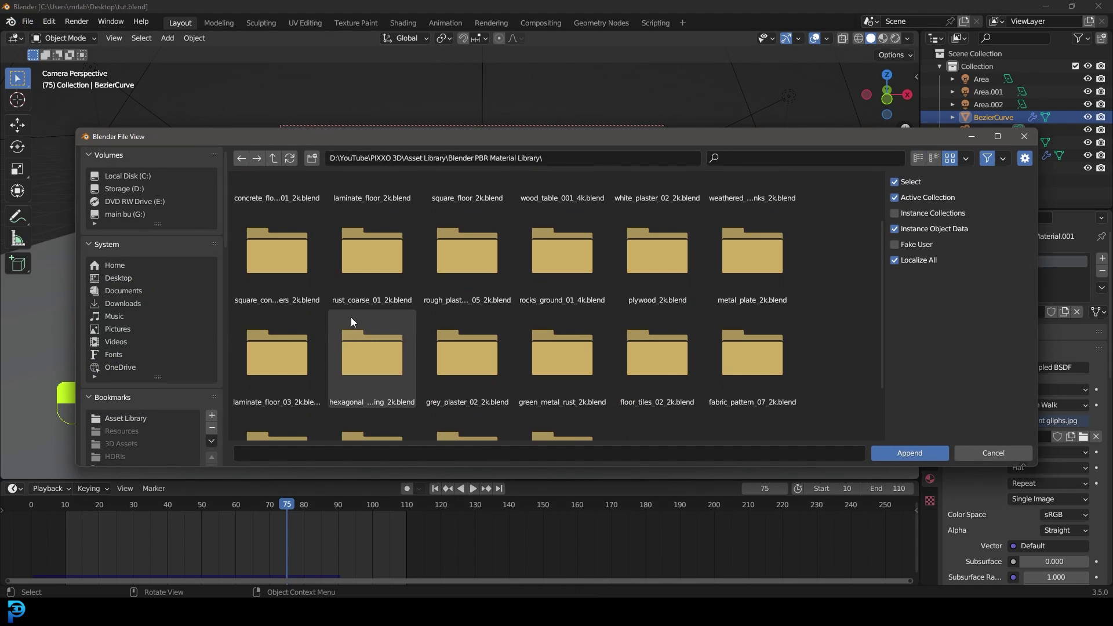
left_click(301, 351)
left_click(385, 220)
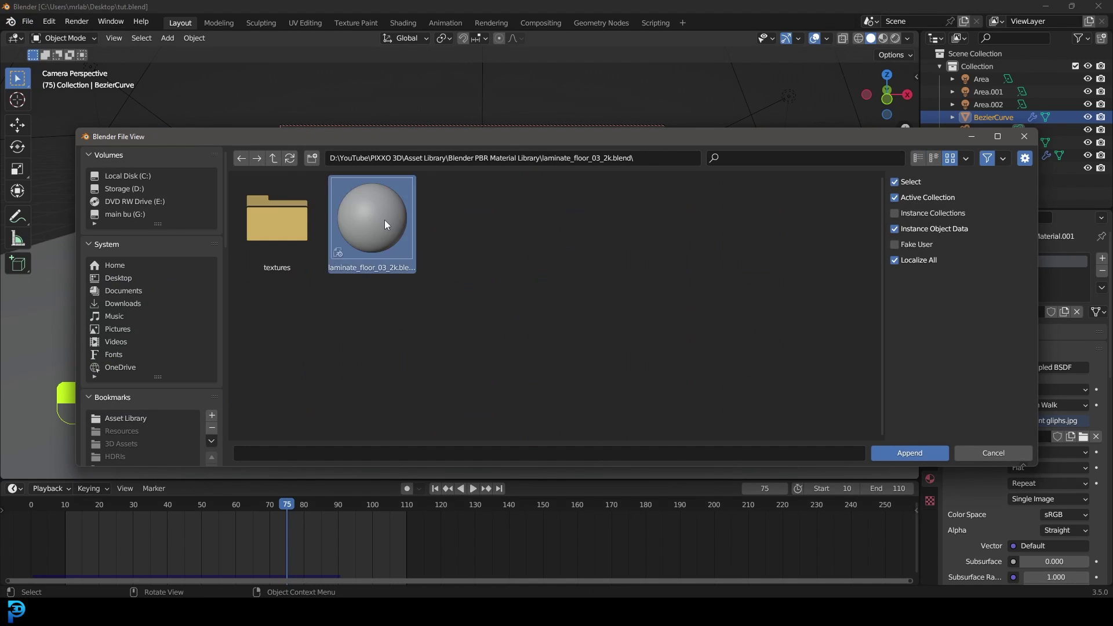
left_click(385, 221)
left_click(373, 338)
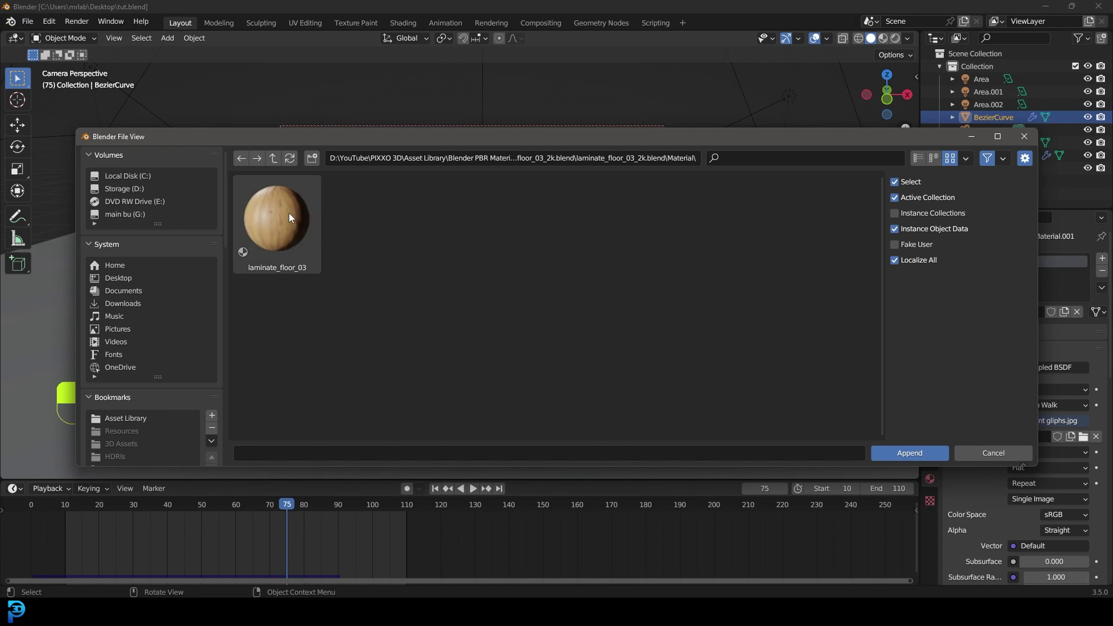
double_click(289, 213)
Assign the laminate_floor_03 material to the ground plane under the scroll
scroll(656, 267, "down", 2)
left_click(656, 263)
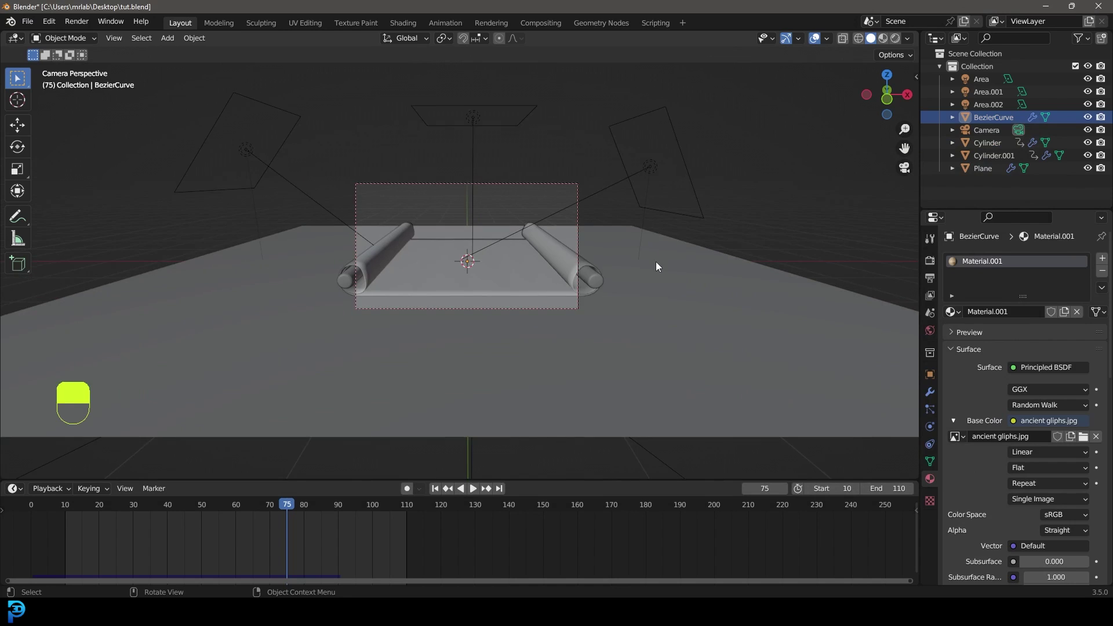
scroll(656, 262, "up", 2)
left_click(952, 312)
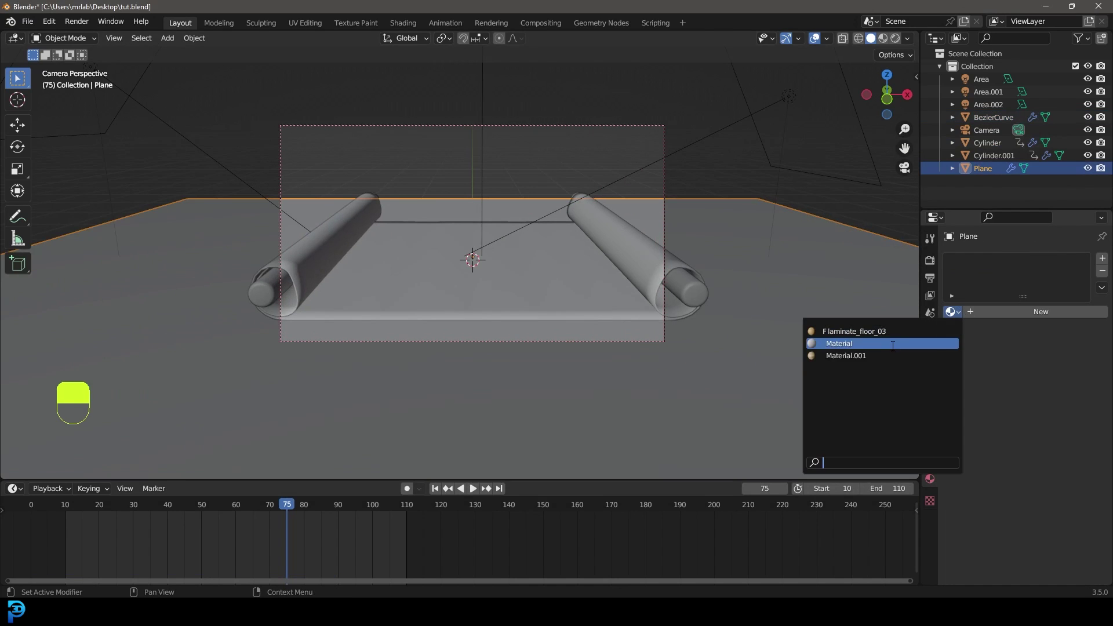
left_click(853, 331)
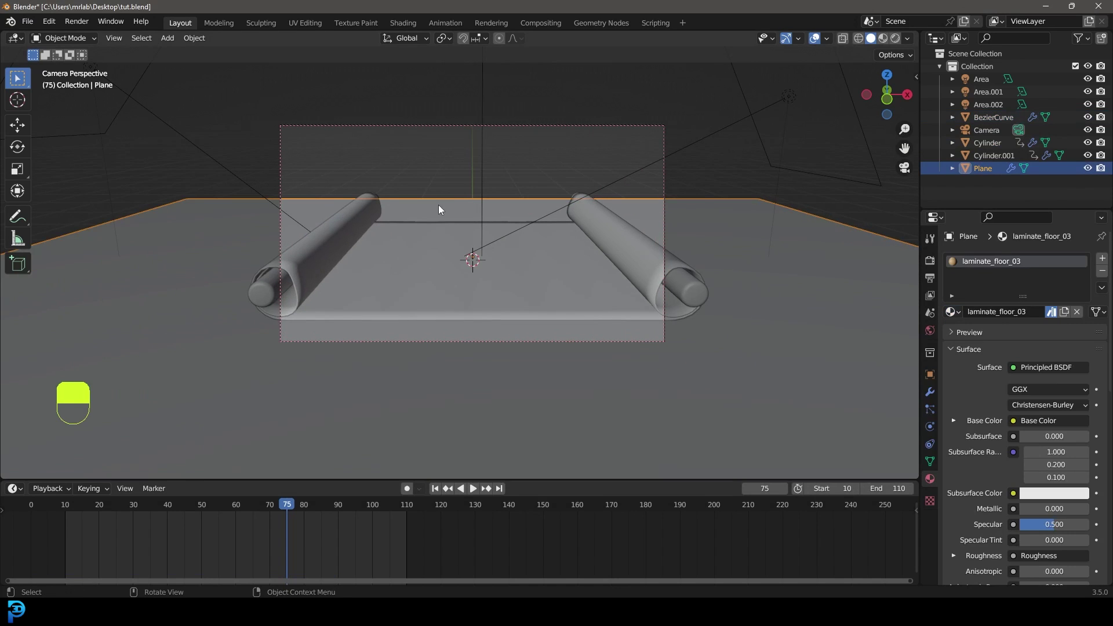
Preview the textured scroll in rendered shading through the camera and set the current frame to 34
scroll(439, 204, "up", 2)
key("z")
left_click(473, 140)
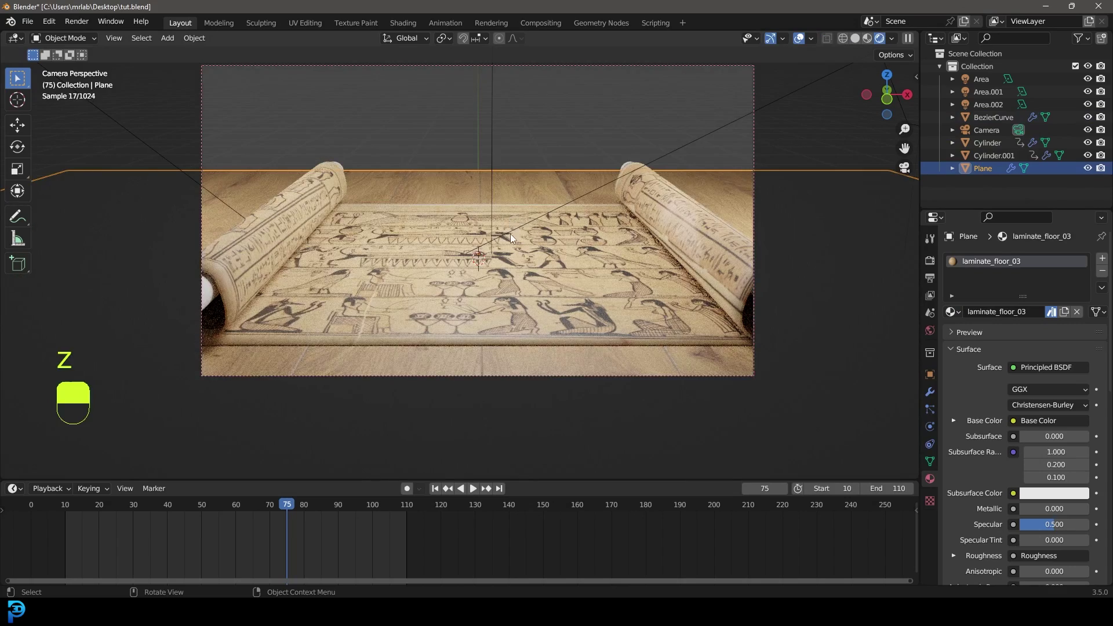
scroll(446, 238, "down", 2)
left_click_drag(292, 504, 147, 505)
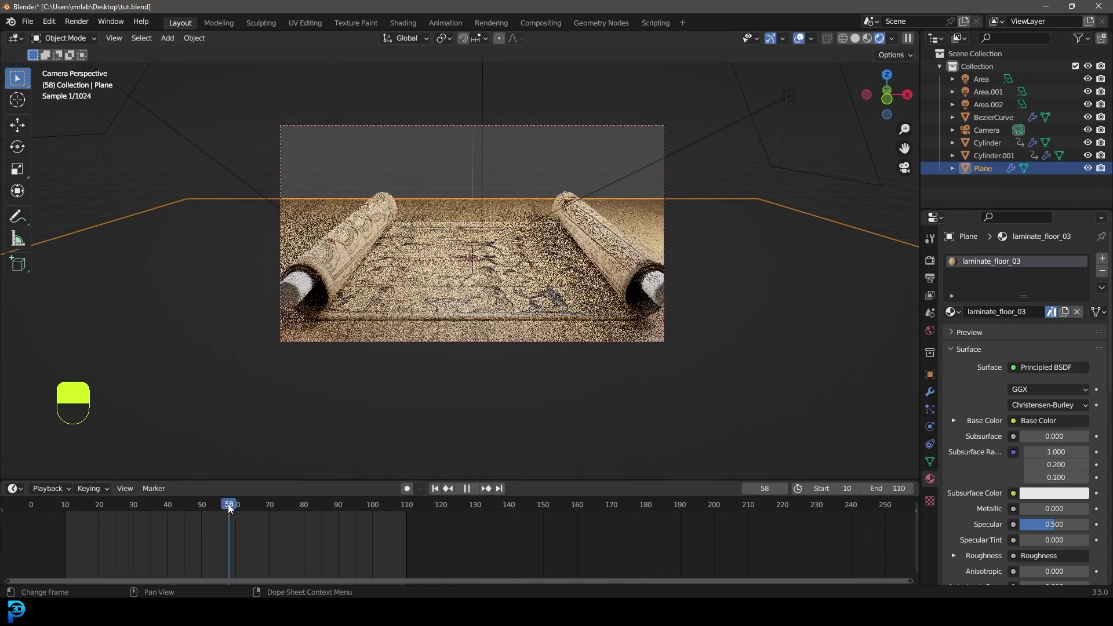
Create a new material for the scroll's right rod and give it a dark reddish-brown base color with hue 0.031 and saturation 0.909
left_click(591, 293)
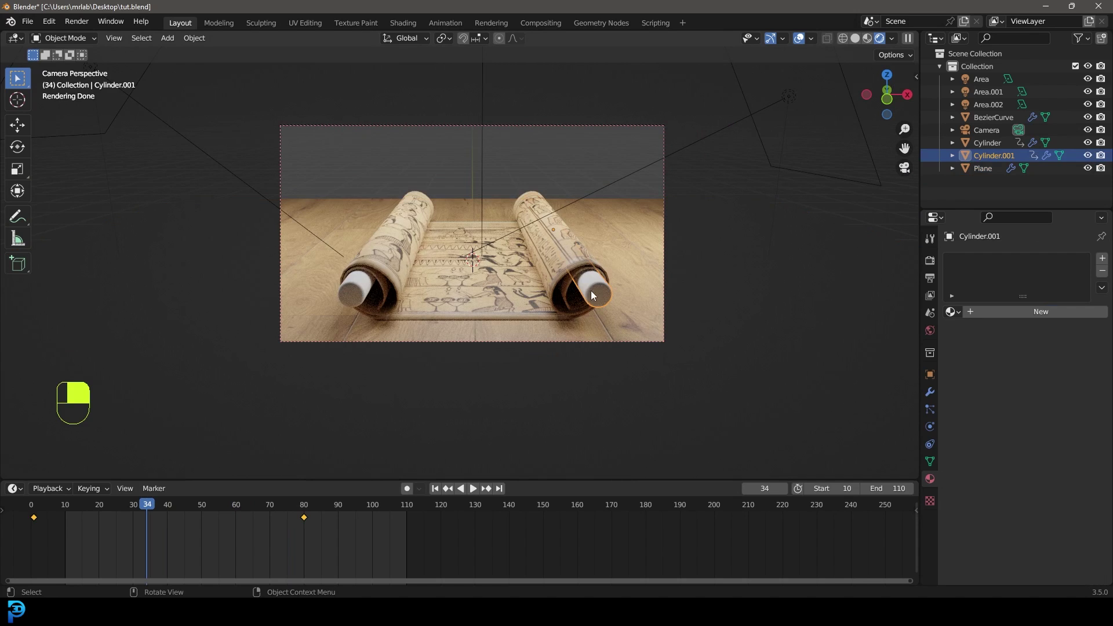
left_click(994, 312)
left_click(1056, 422)
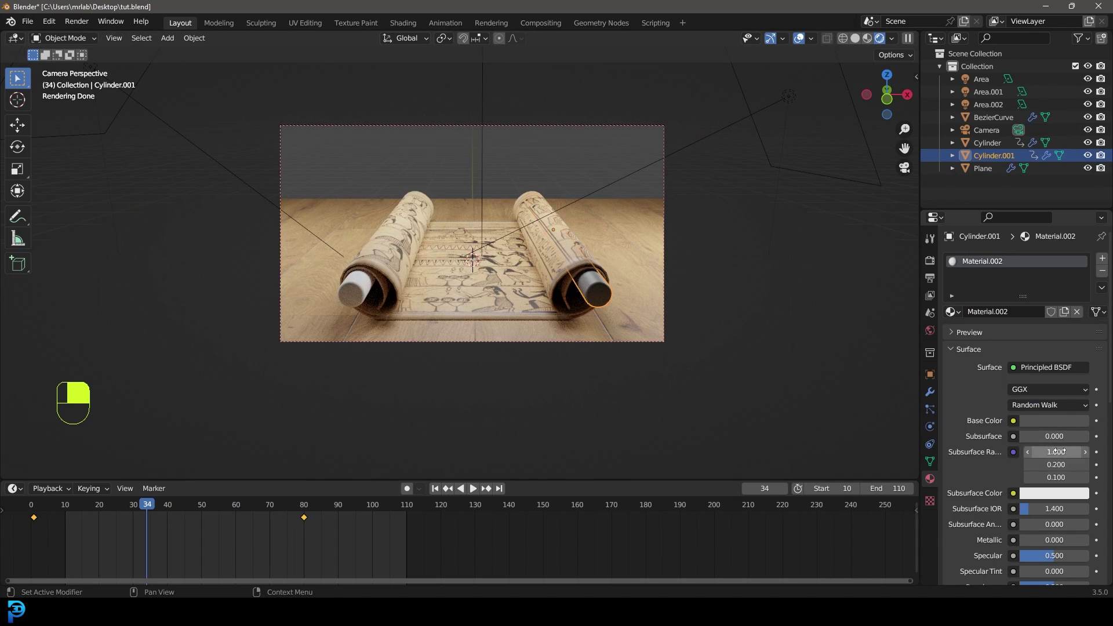
left_click(1032, 422)
left_click(1014, 313)
left_click_drag(1079, 299, 1080, 259)
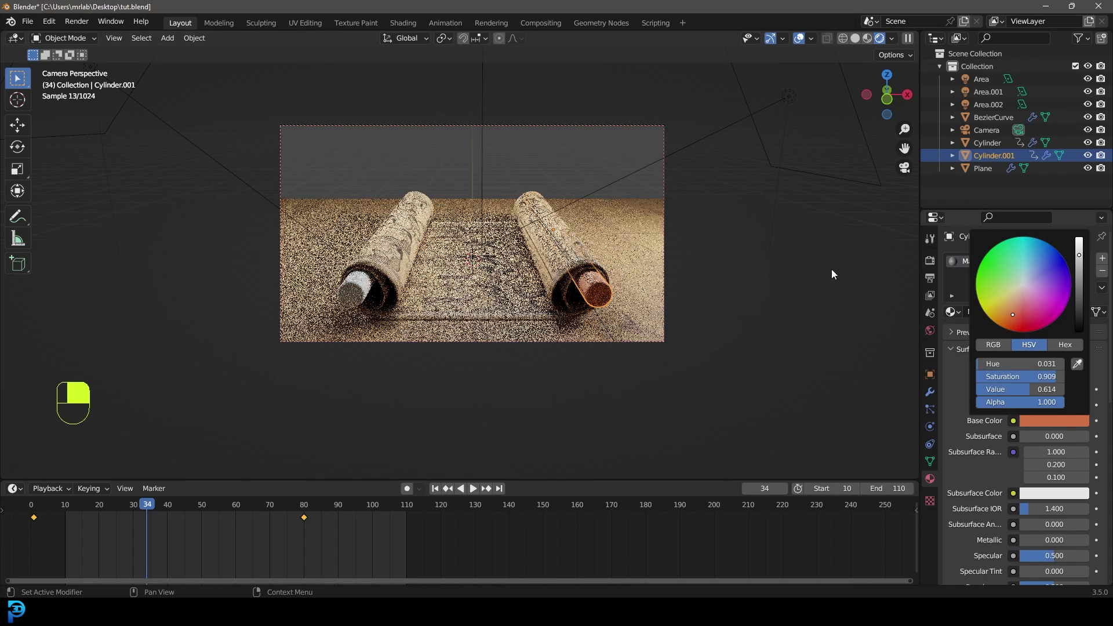
left_click(1055, 420)
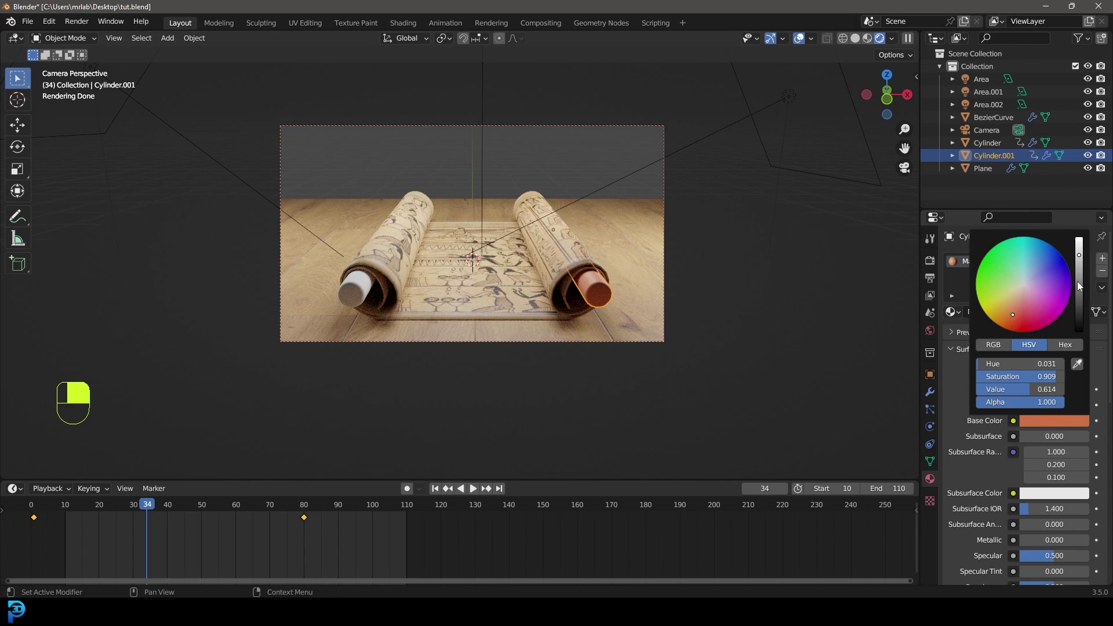
Assign the existing reddish-brown Material.002 to the scroll's left rod and deselect everything
left_click(356, 291)
left_click(951, 312)
left_click(887, 368)
key("alt+a")
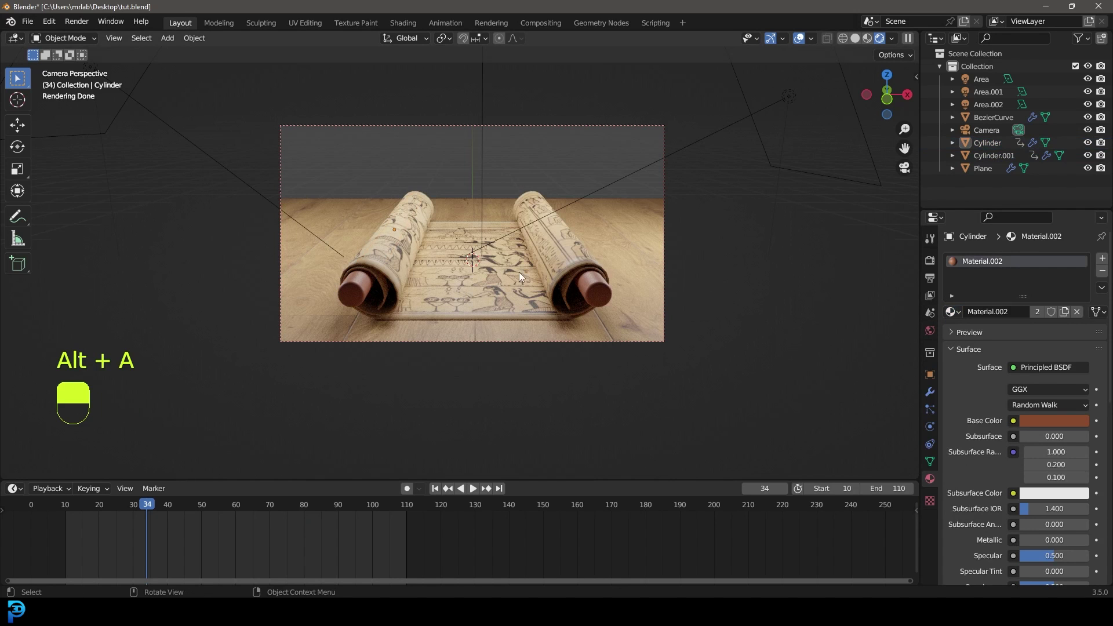
Add a cube-shaped empty with a 1 m radius at the scene origin
scroll(417, 211, "up", 1)
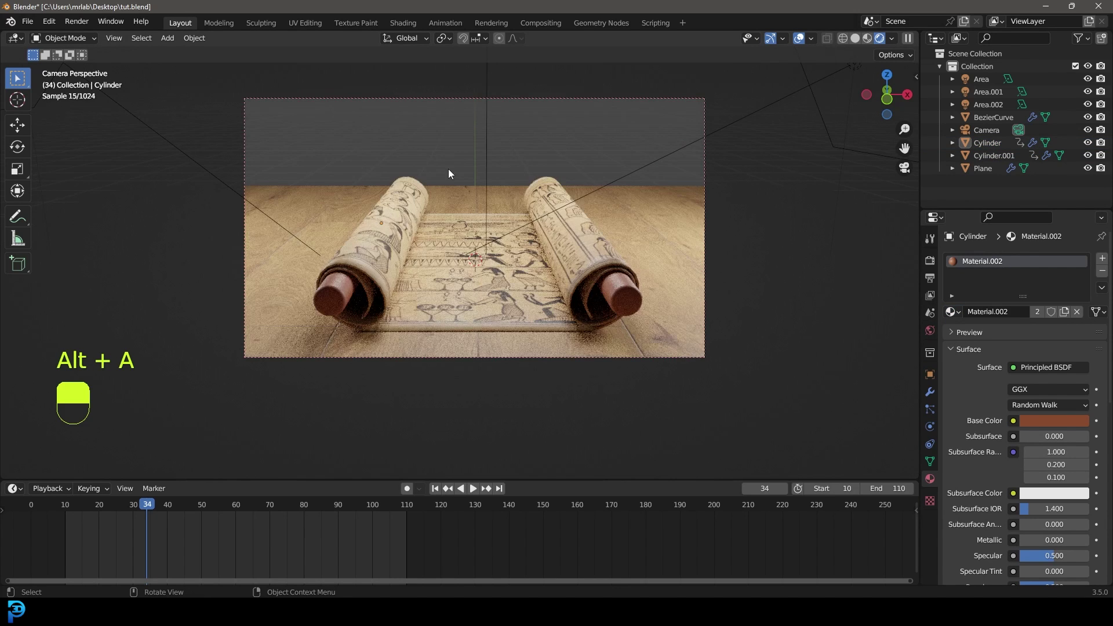
key("shift+a")
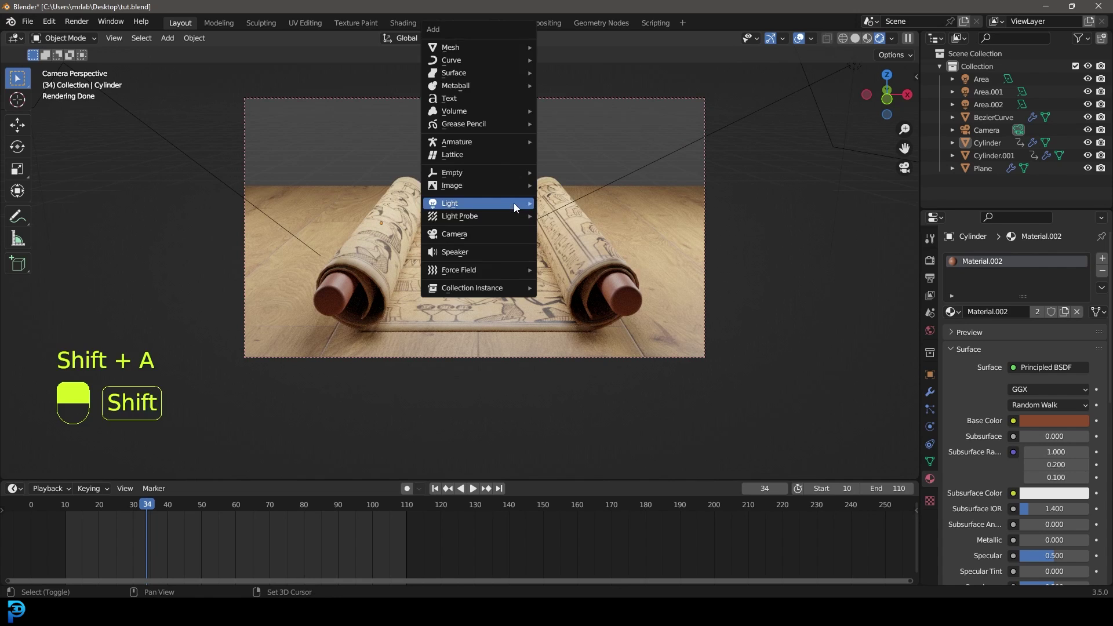
mouse_move(479, 175)
left_click(566, 228)
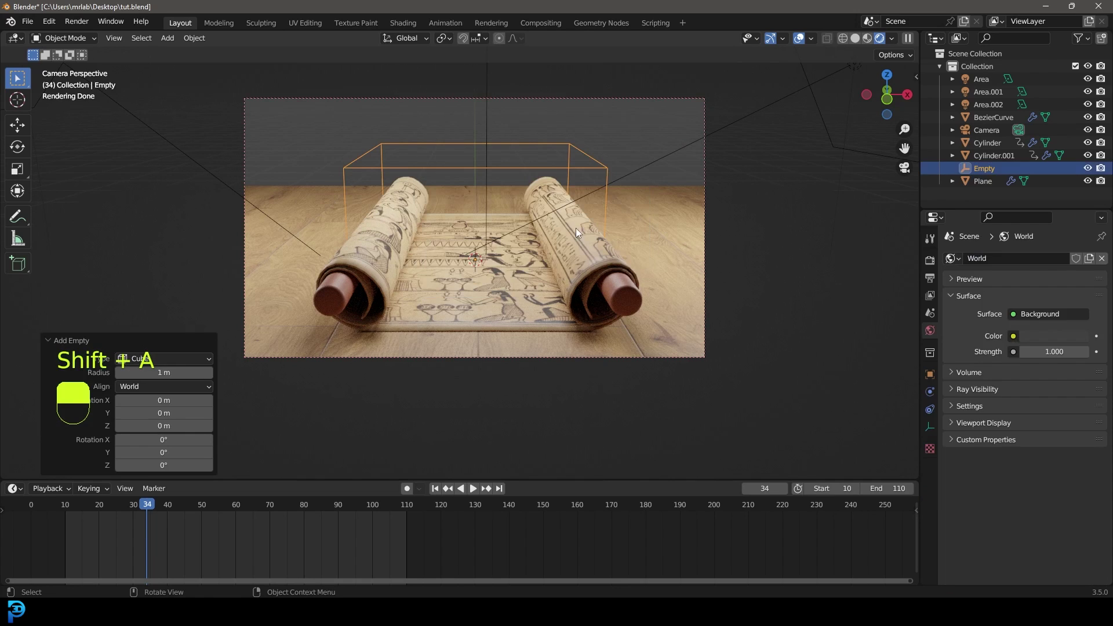
Set the camera's focal length to 120 mm and move the camera back about 6.37 m along its local Z axis
left_click(616, 100)
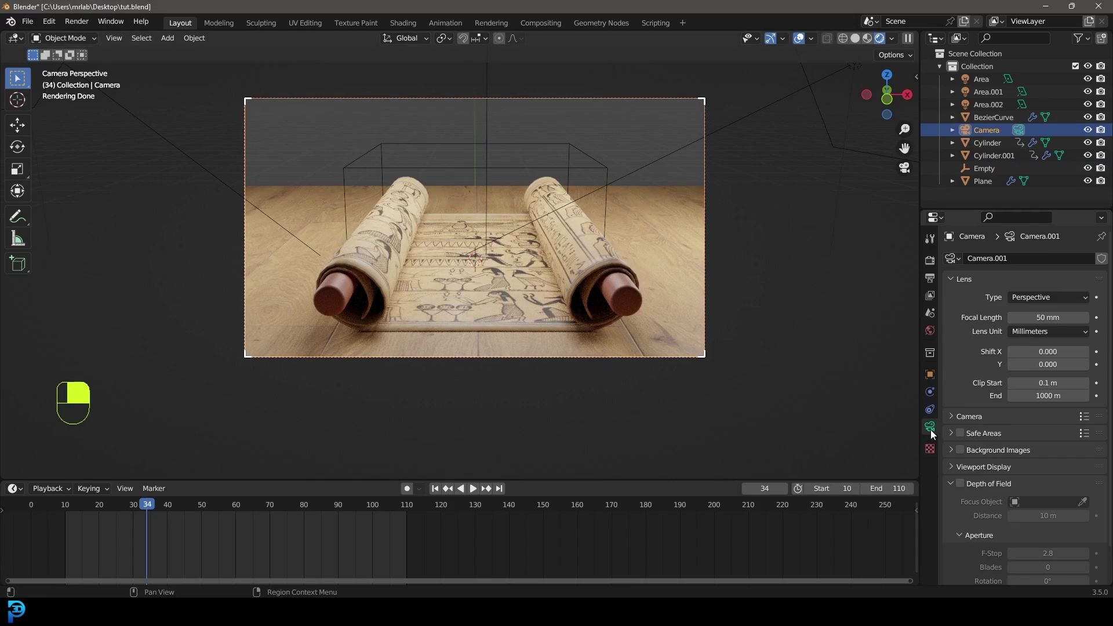
double_click(1046, 317)
type("120")
key("Return")
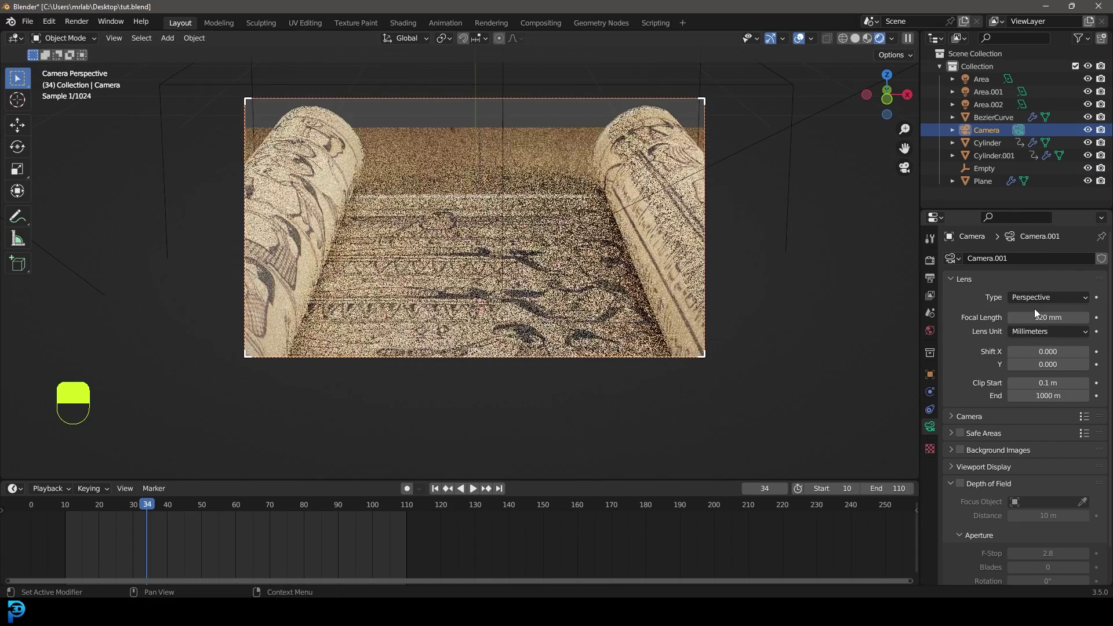
key("g")
middle_click(561, 384)
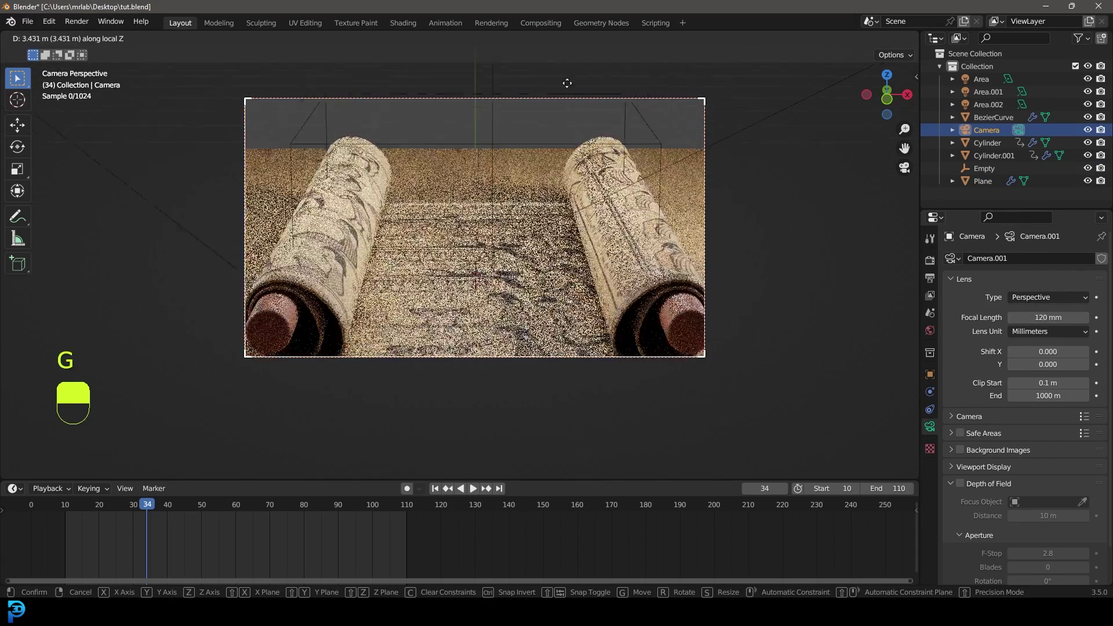
left_click(565, 158)
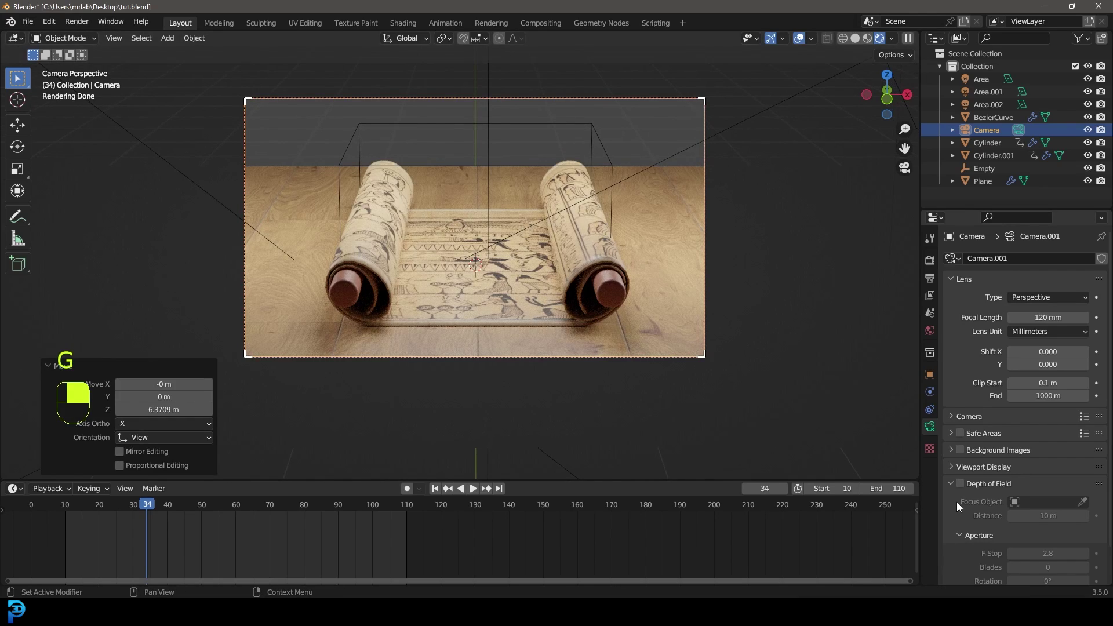
Enable the camera's depth of field focused on the cube empty with an f-stop of 0.9, and return the viewport to solid shading
left_click(962, 483)
left_click(1082, 501)
left_click(572, 128)
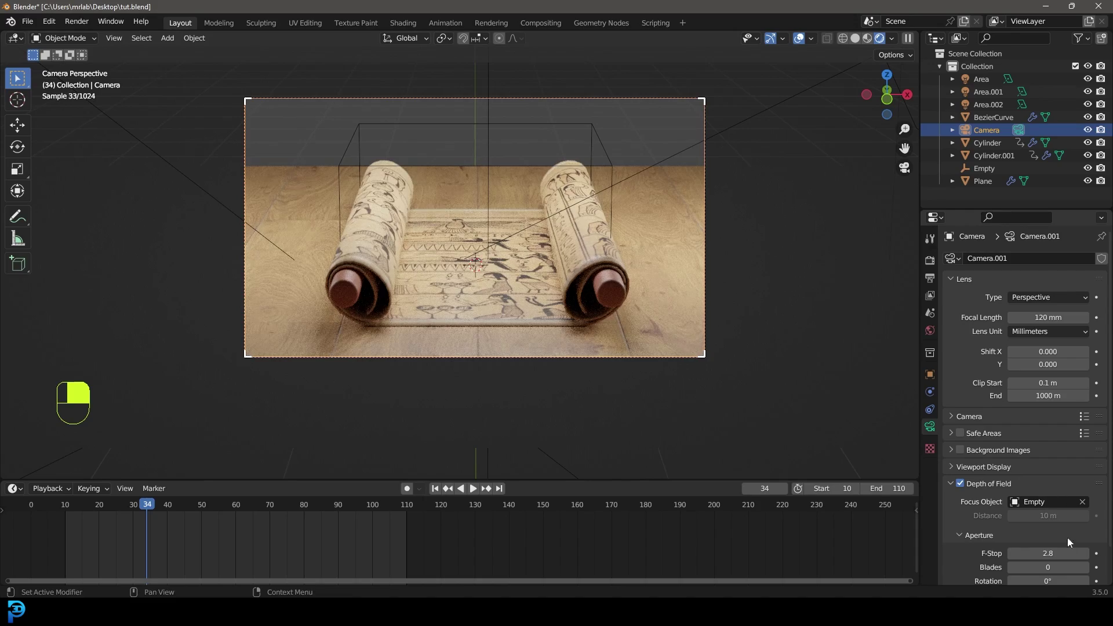
left_click_drag(1049, 554, 1036, 554)
scroll(570, 262, "up", 2)
key("z")
left_click(616, 250)
Save the file and render the current frame as a still image
key("ctrl+s")
key("ctrl+s")
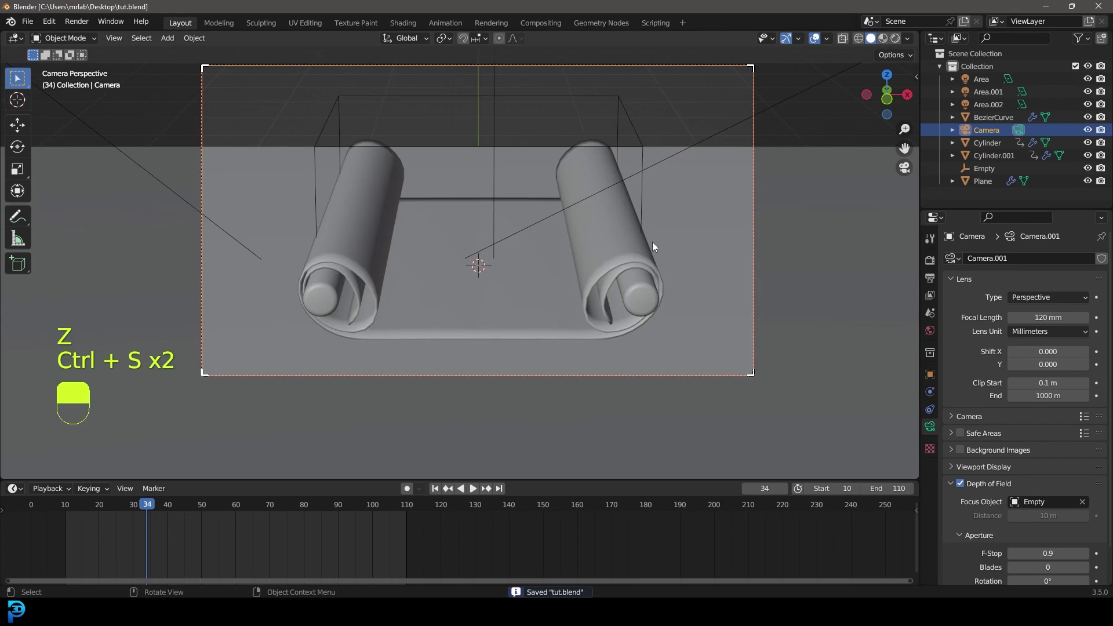
left_click(69, 23)
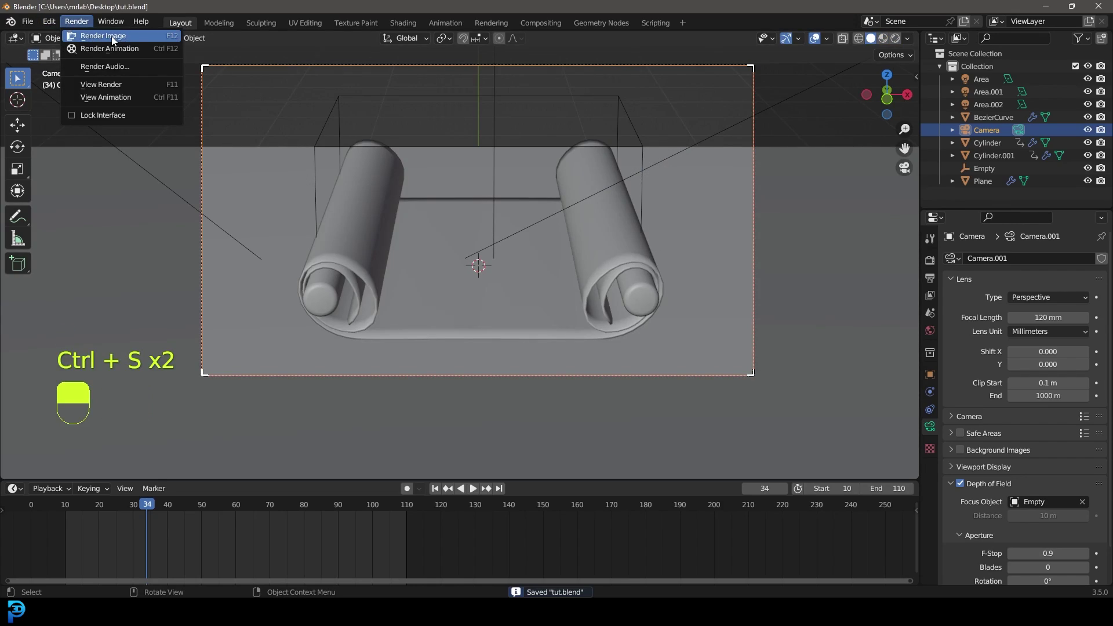
left_click(115, 36)
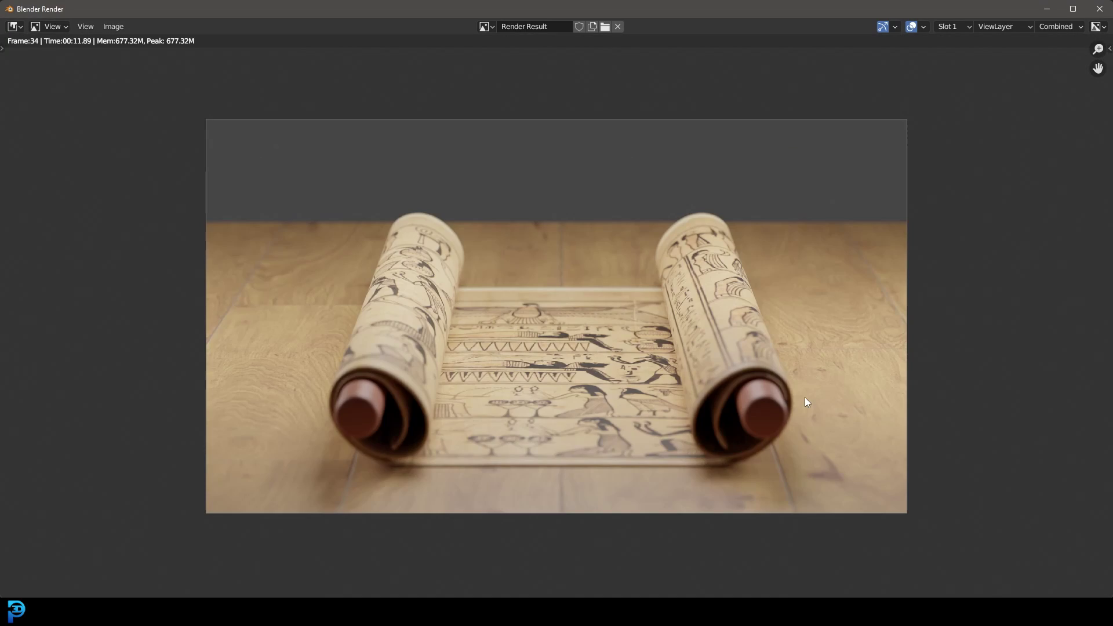